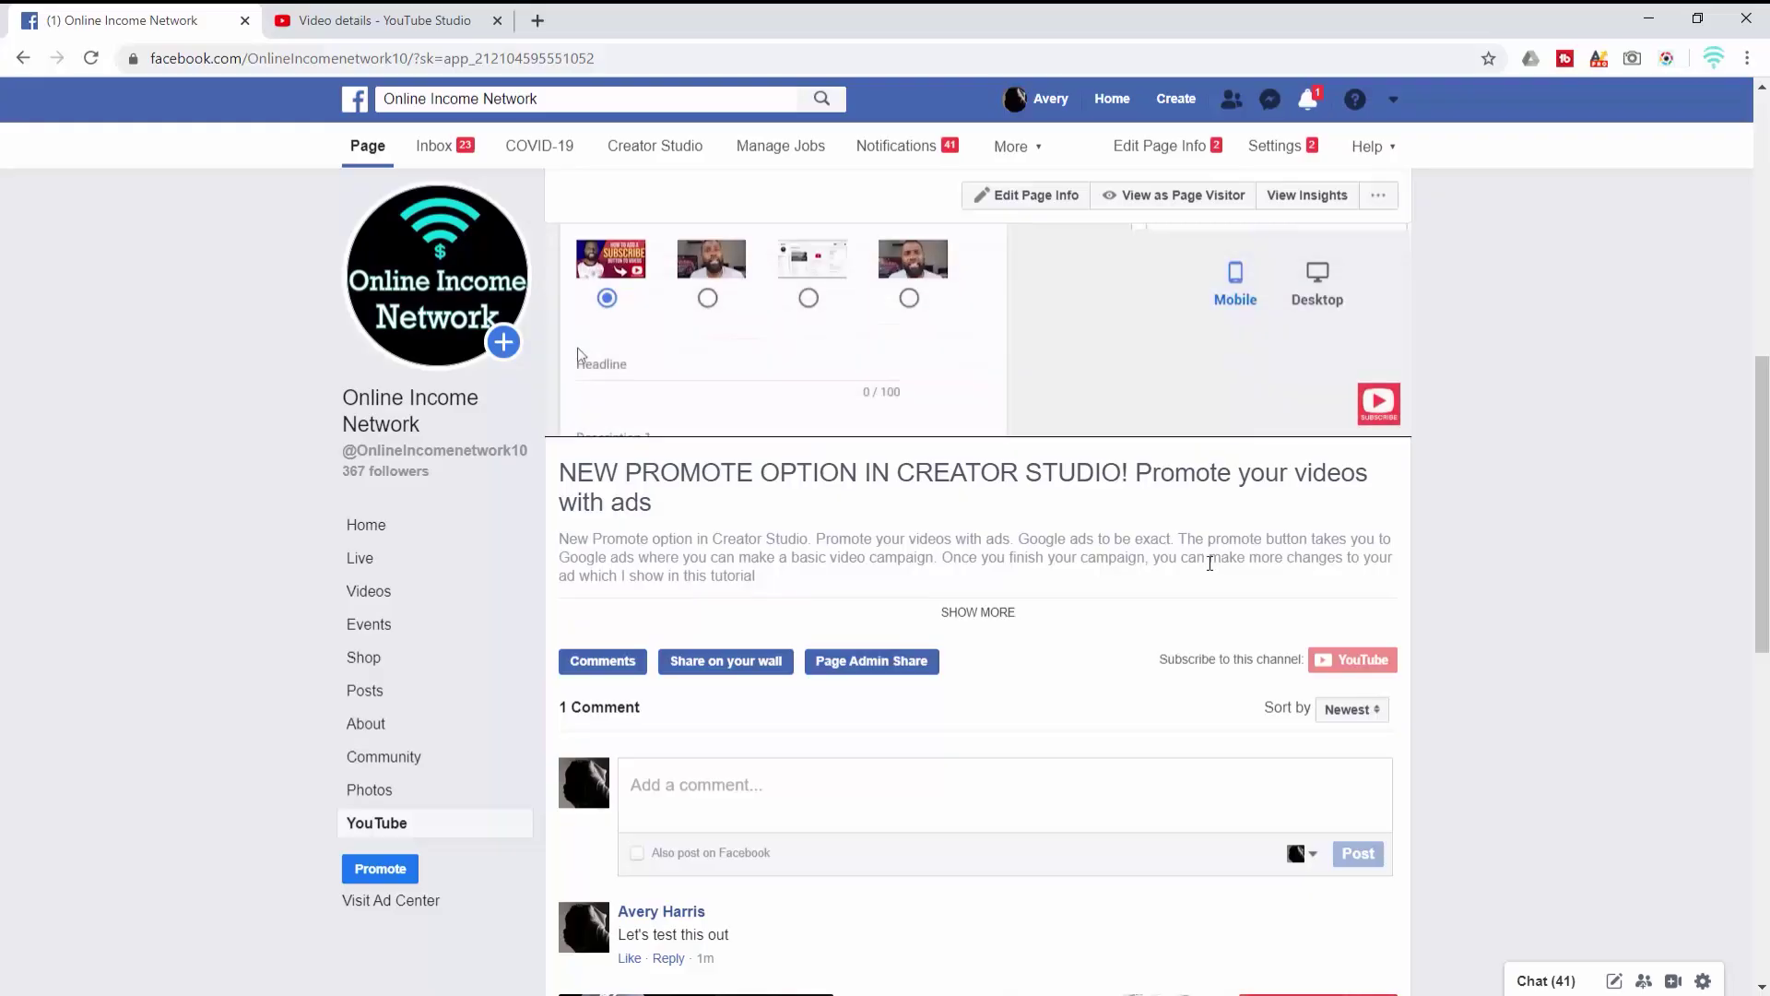
# Delete the 'Let's test this out' comment from the Online Income Network YouTube tab.
pyautogui.scroll(-3, 1210, 563)
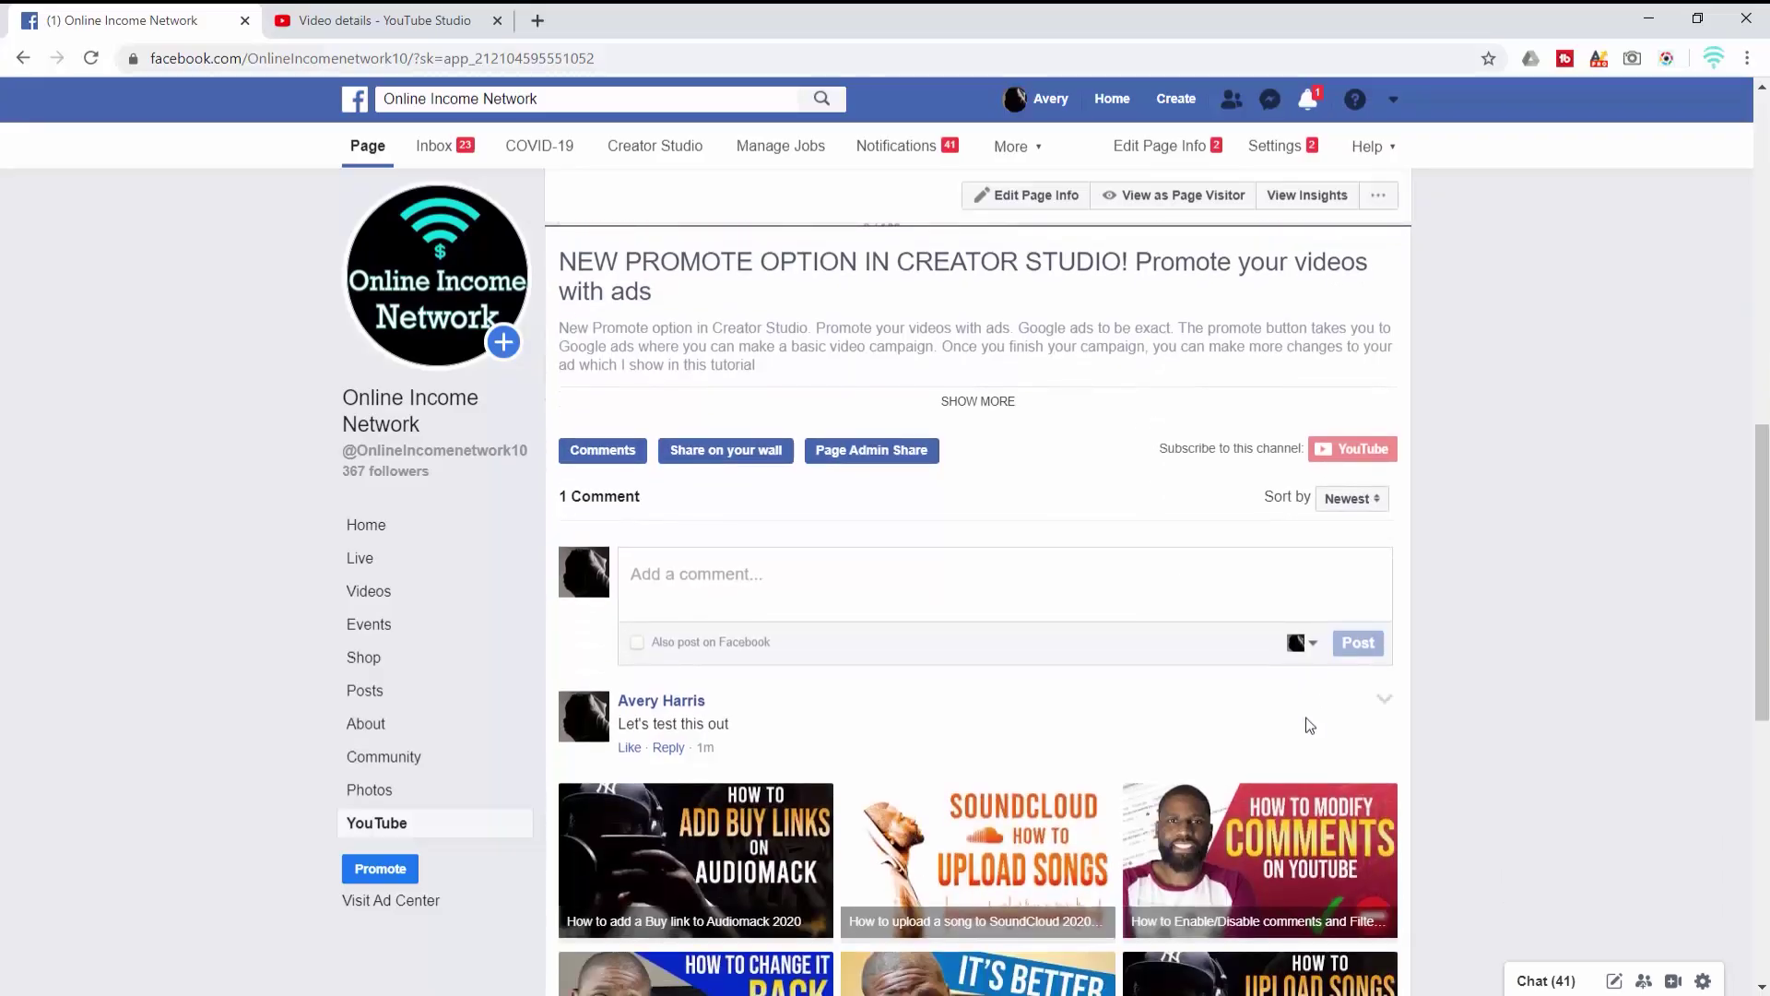
pyautogui.click(1388, 703)
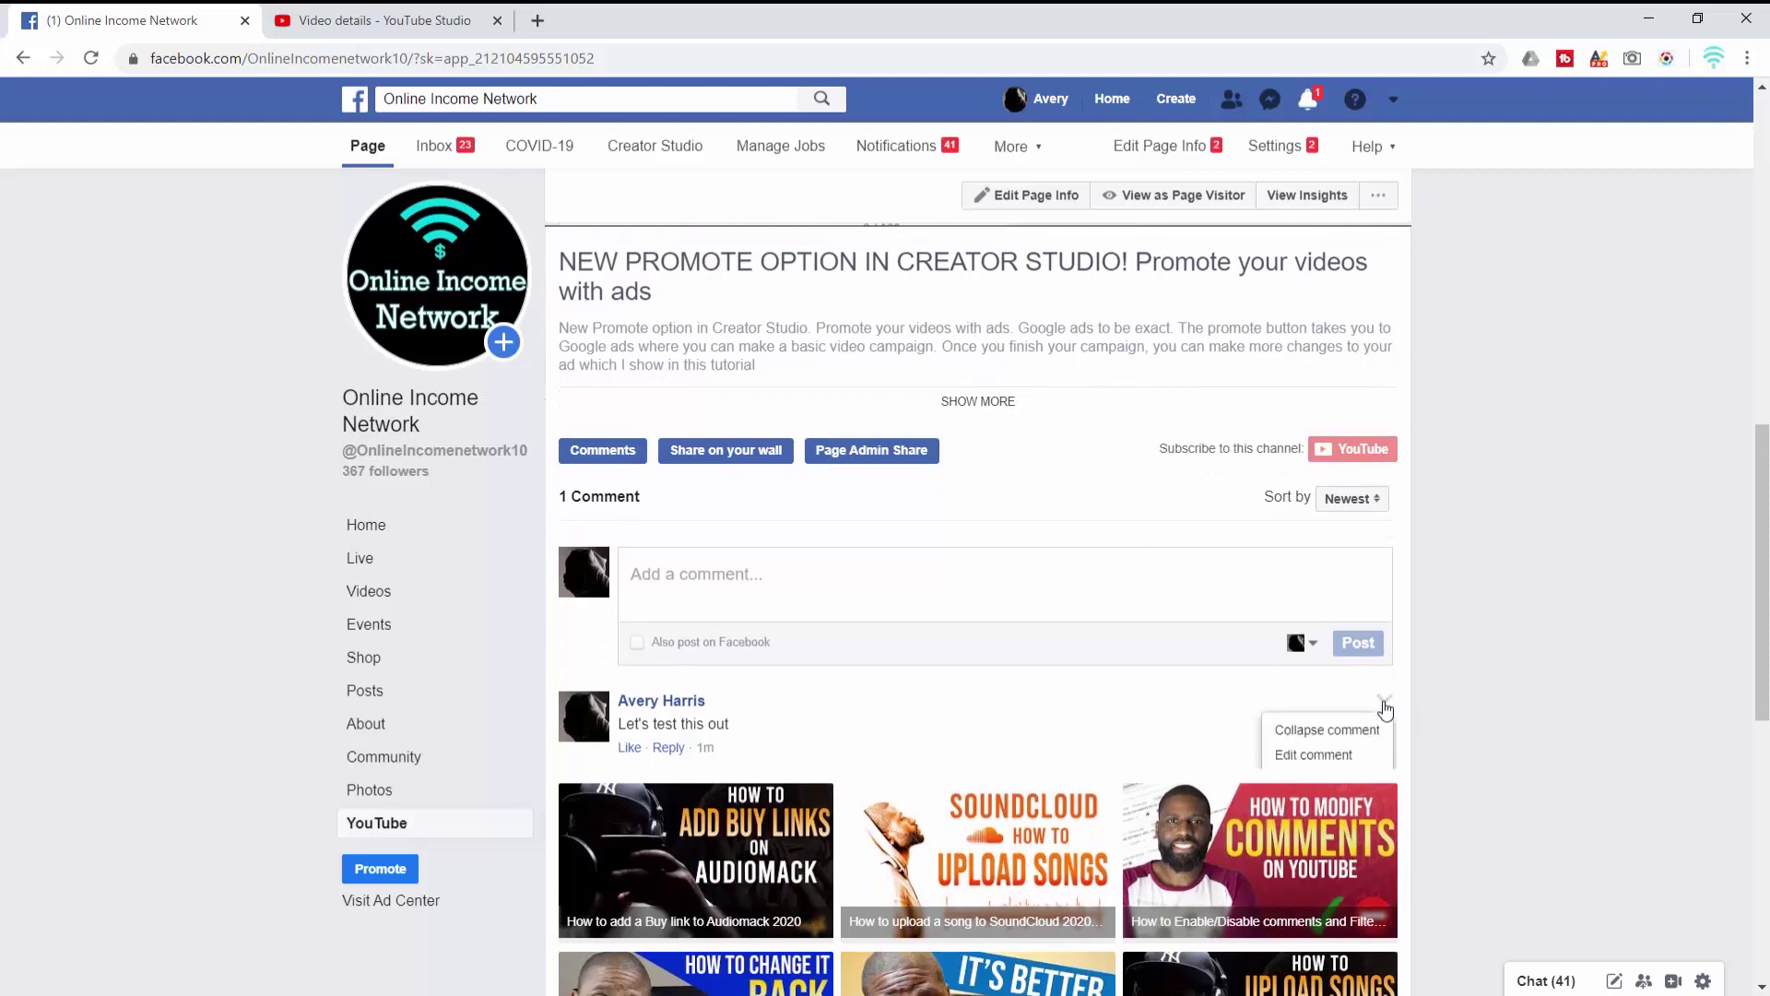
pyautogui.click(1327, 729)
pyautogui.click(871, 450)
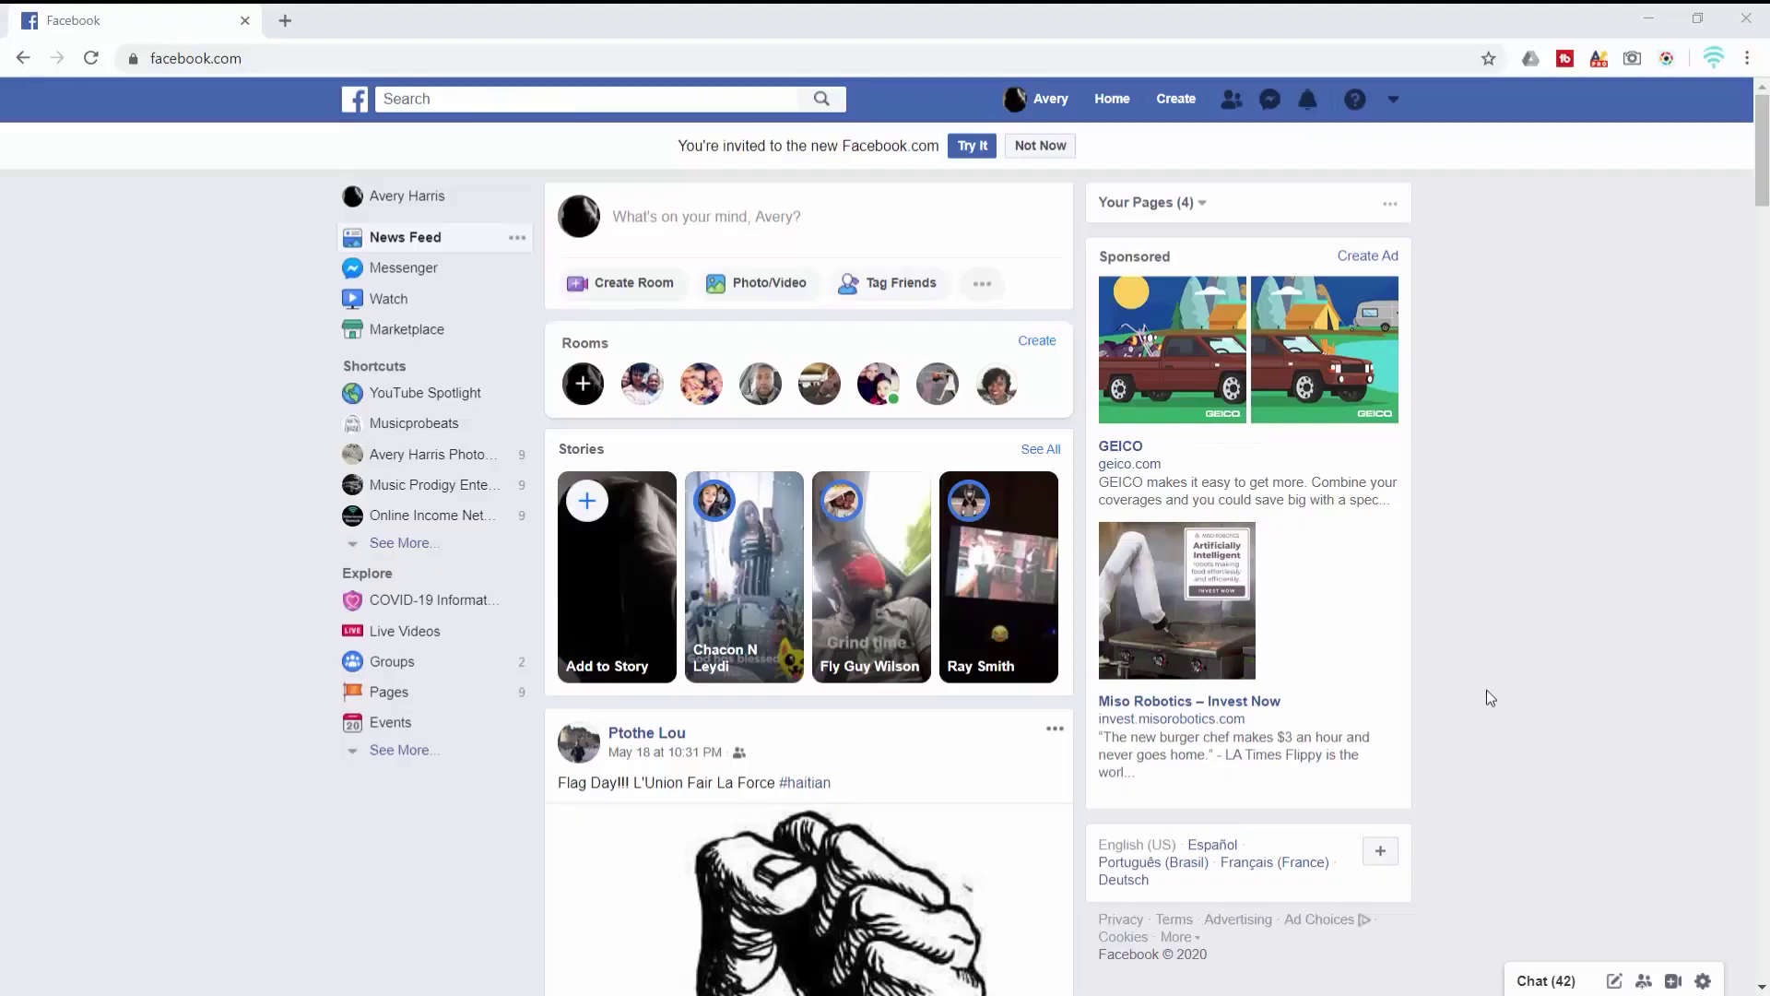
# Find the 'Youtube Tab' page and open its YOUTUBE TAB EXAMPLE tab with the Times Square Snow Storm video.
pyautogui.scroll(-2, 1501, 662)
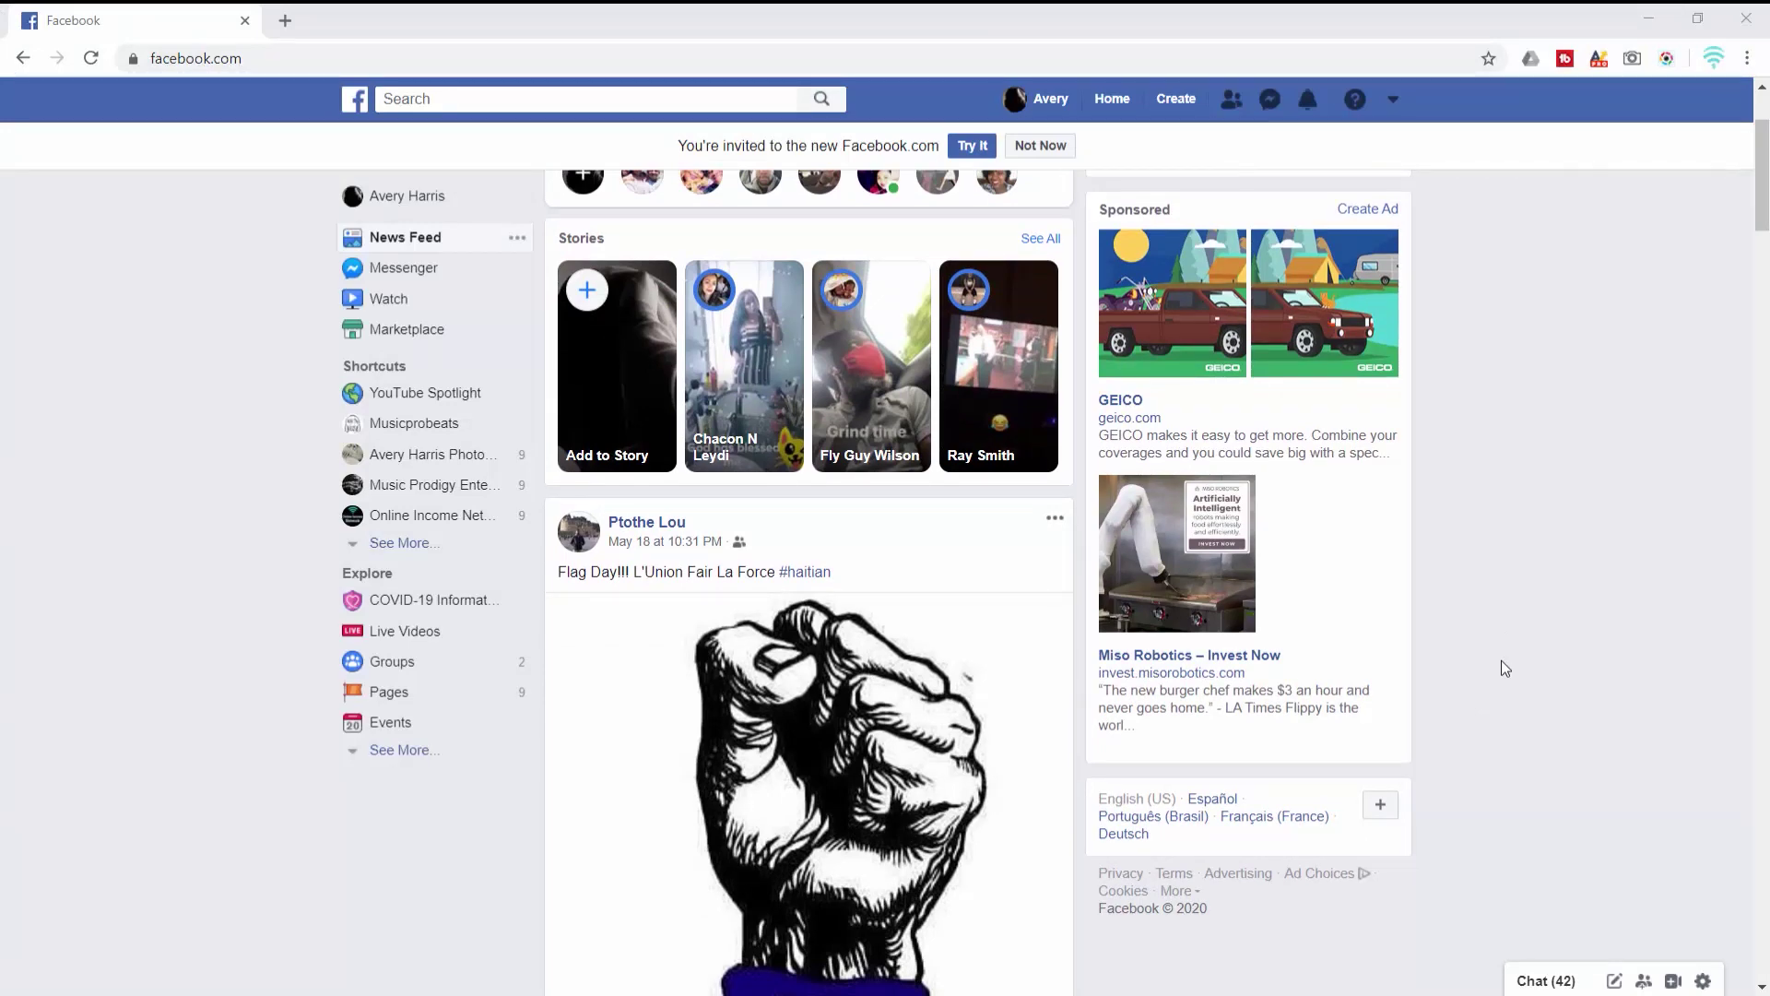
pyautogui.scroll(2, 1519, 701)
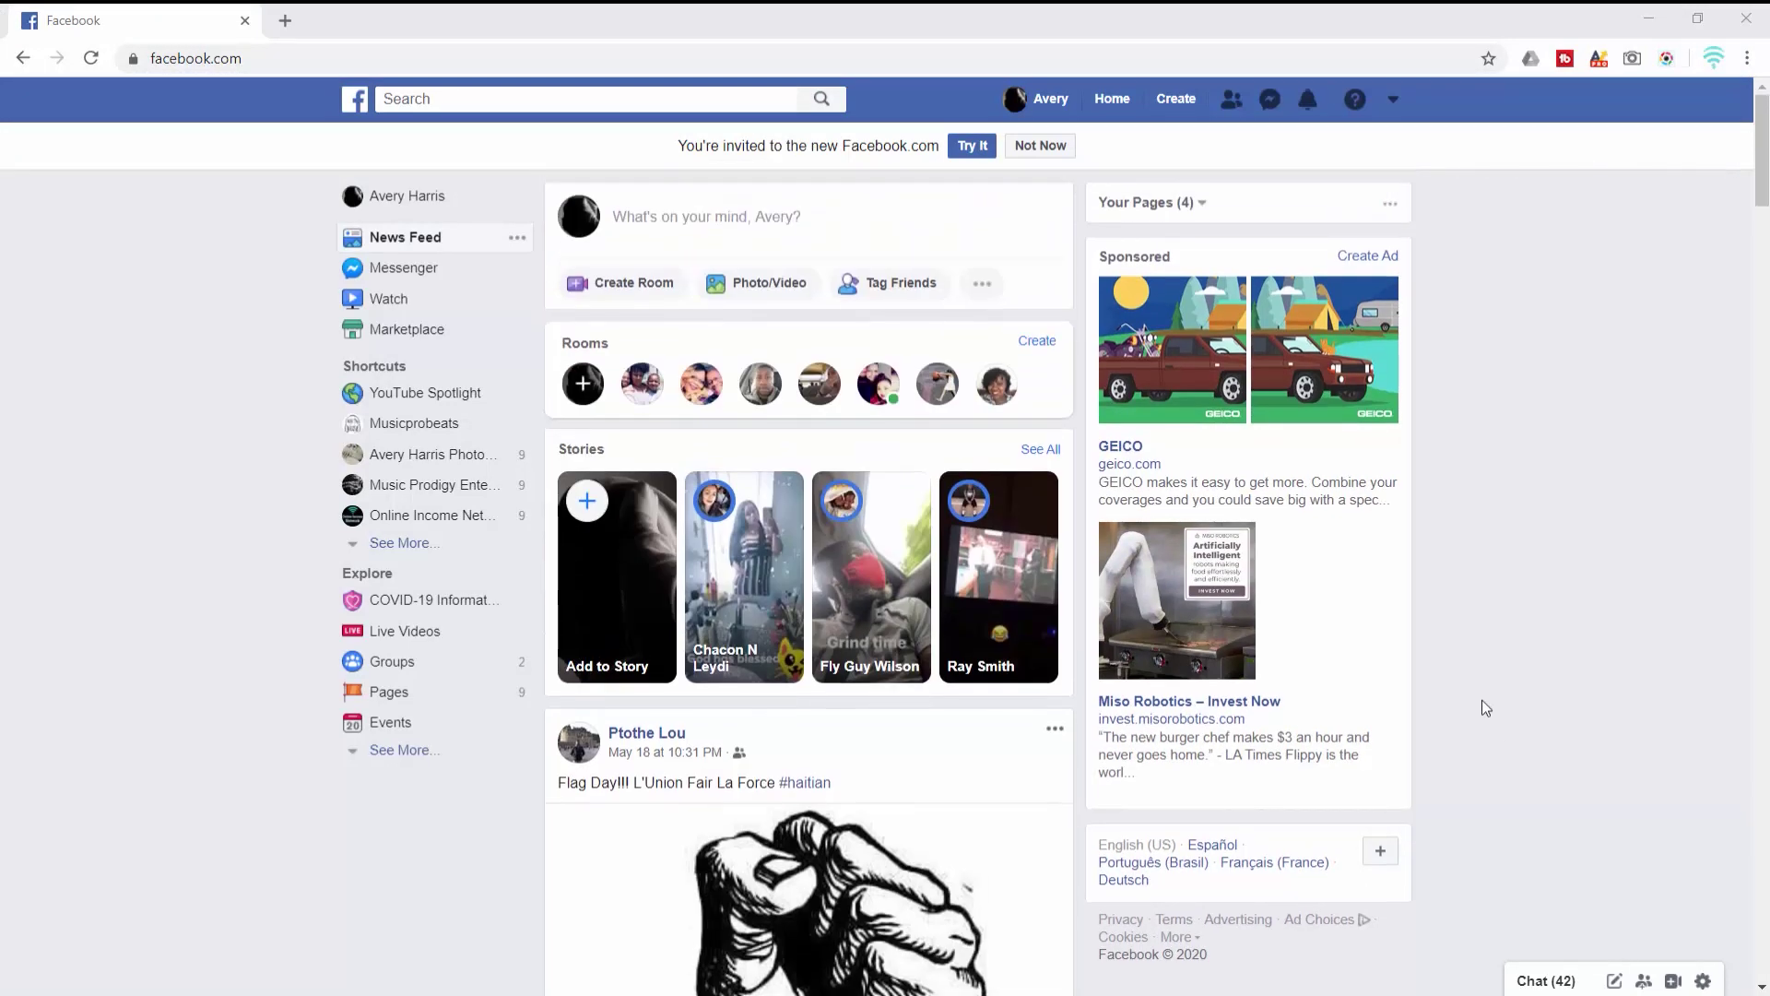
pyautogui.click(535, 103)
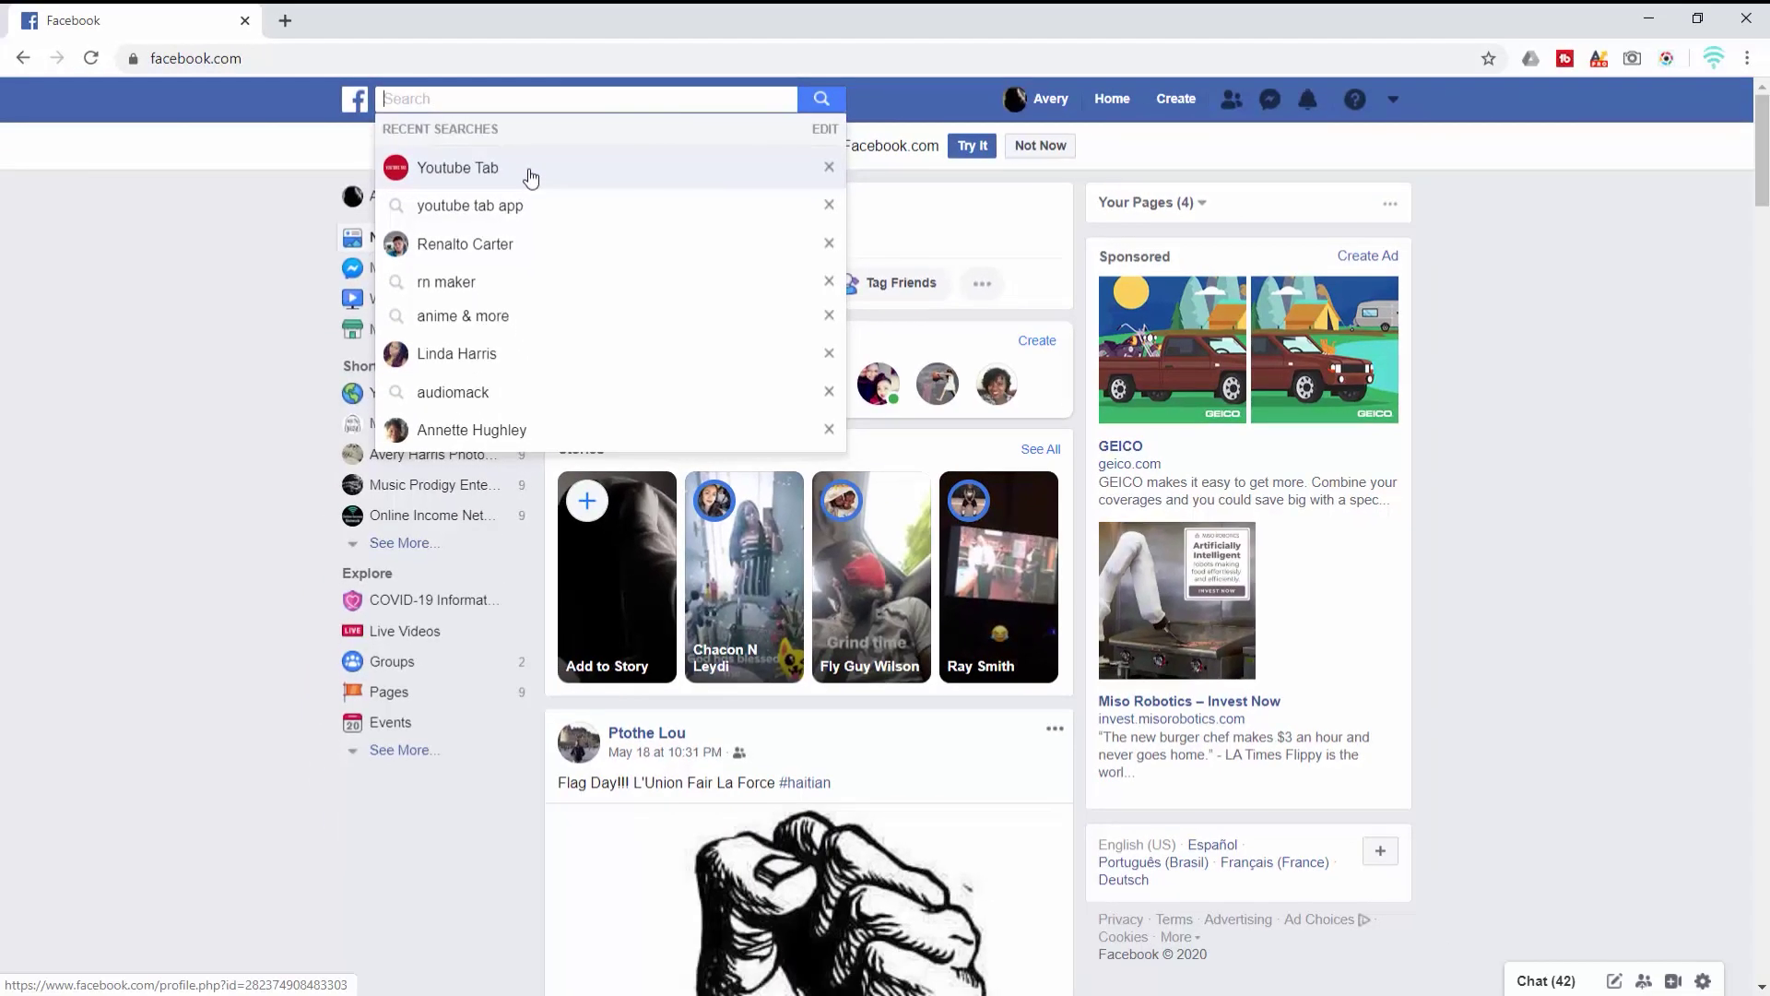
pyautogui.click(531, 177)
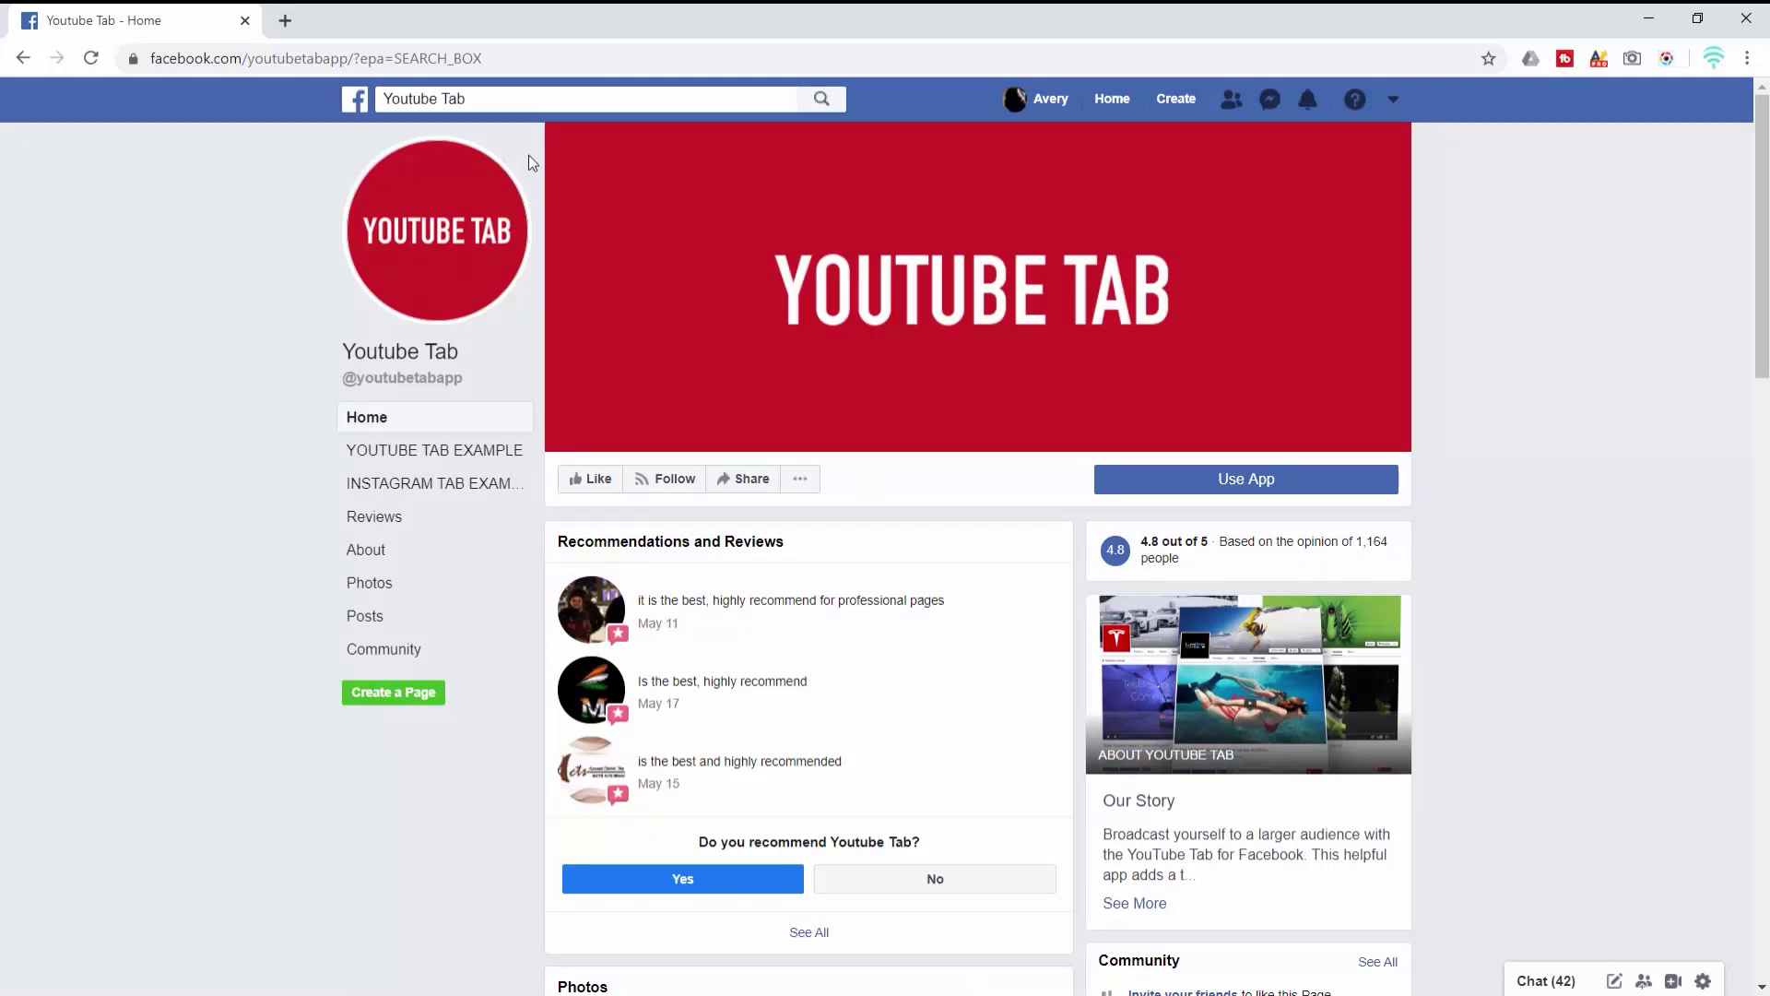
pyautogui.hotkey('alt', 'Left')
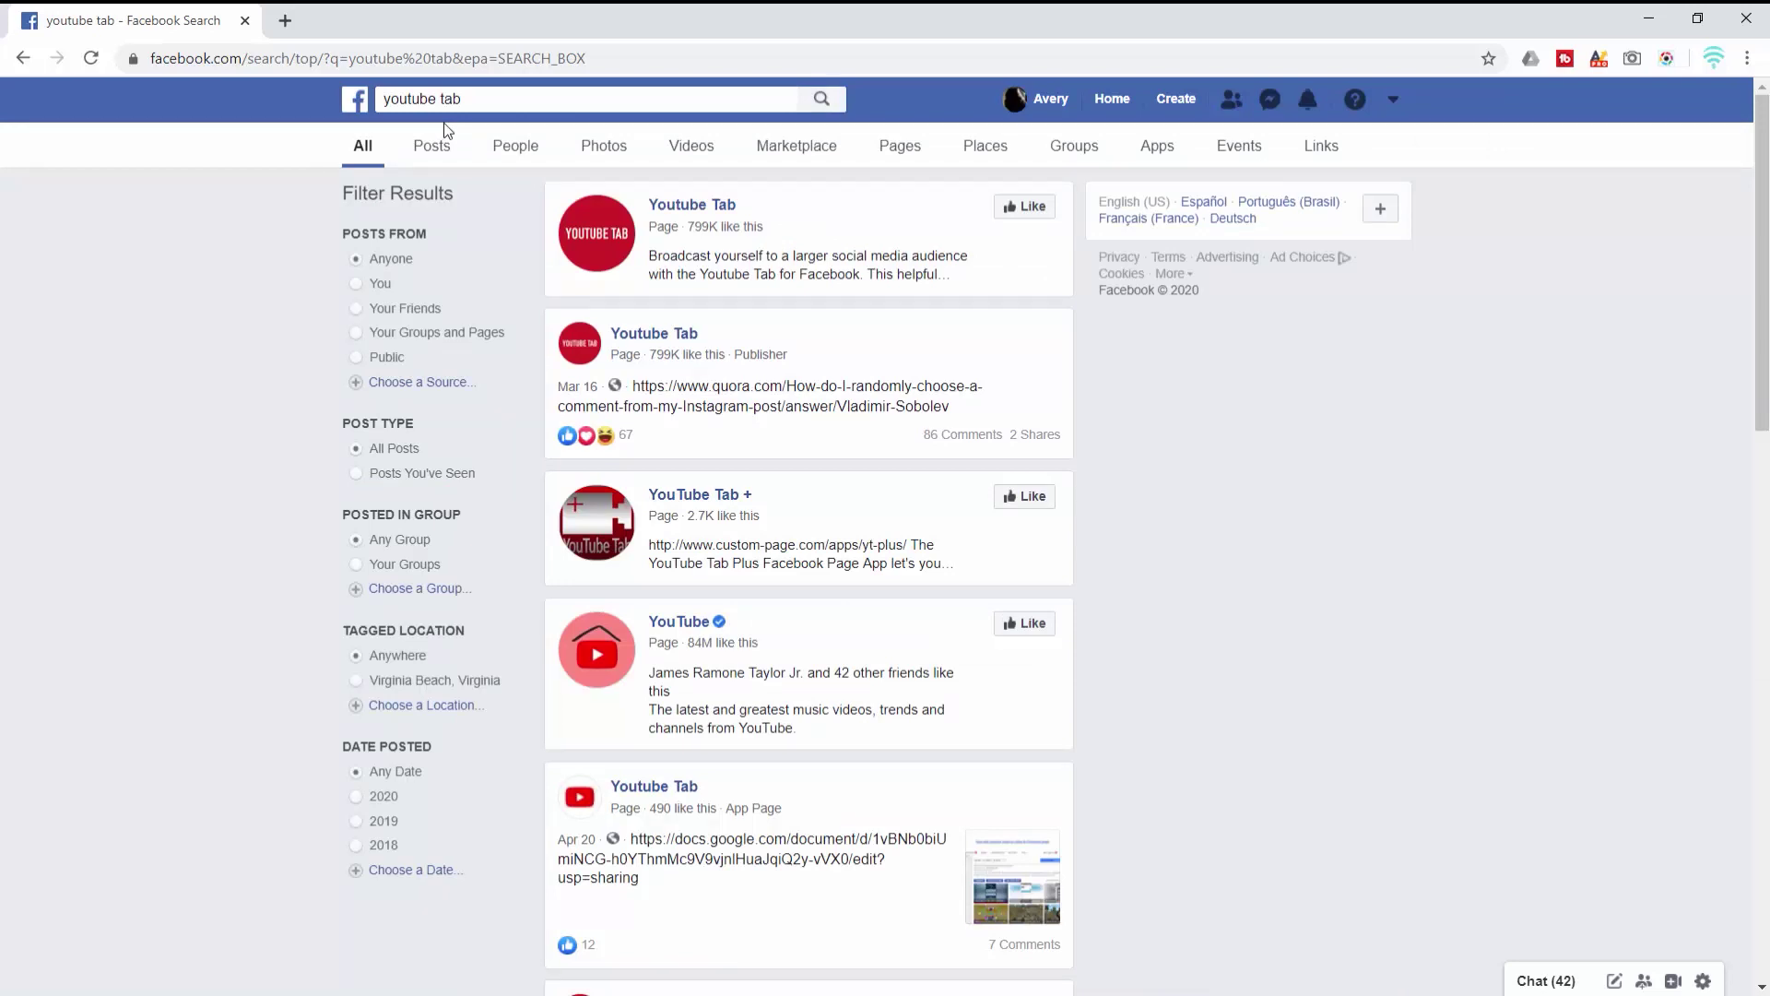
pyautogui.hotkey('alt', 'Right')
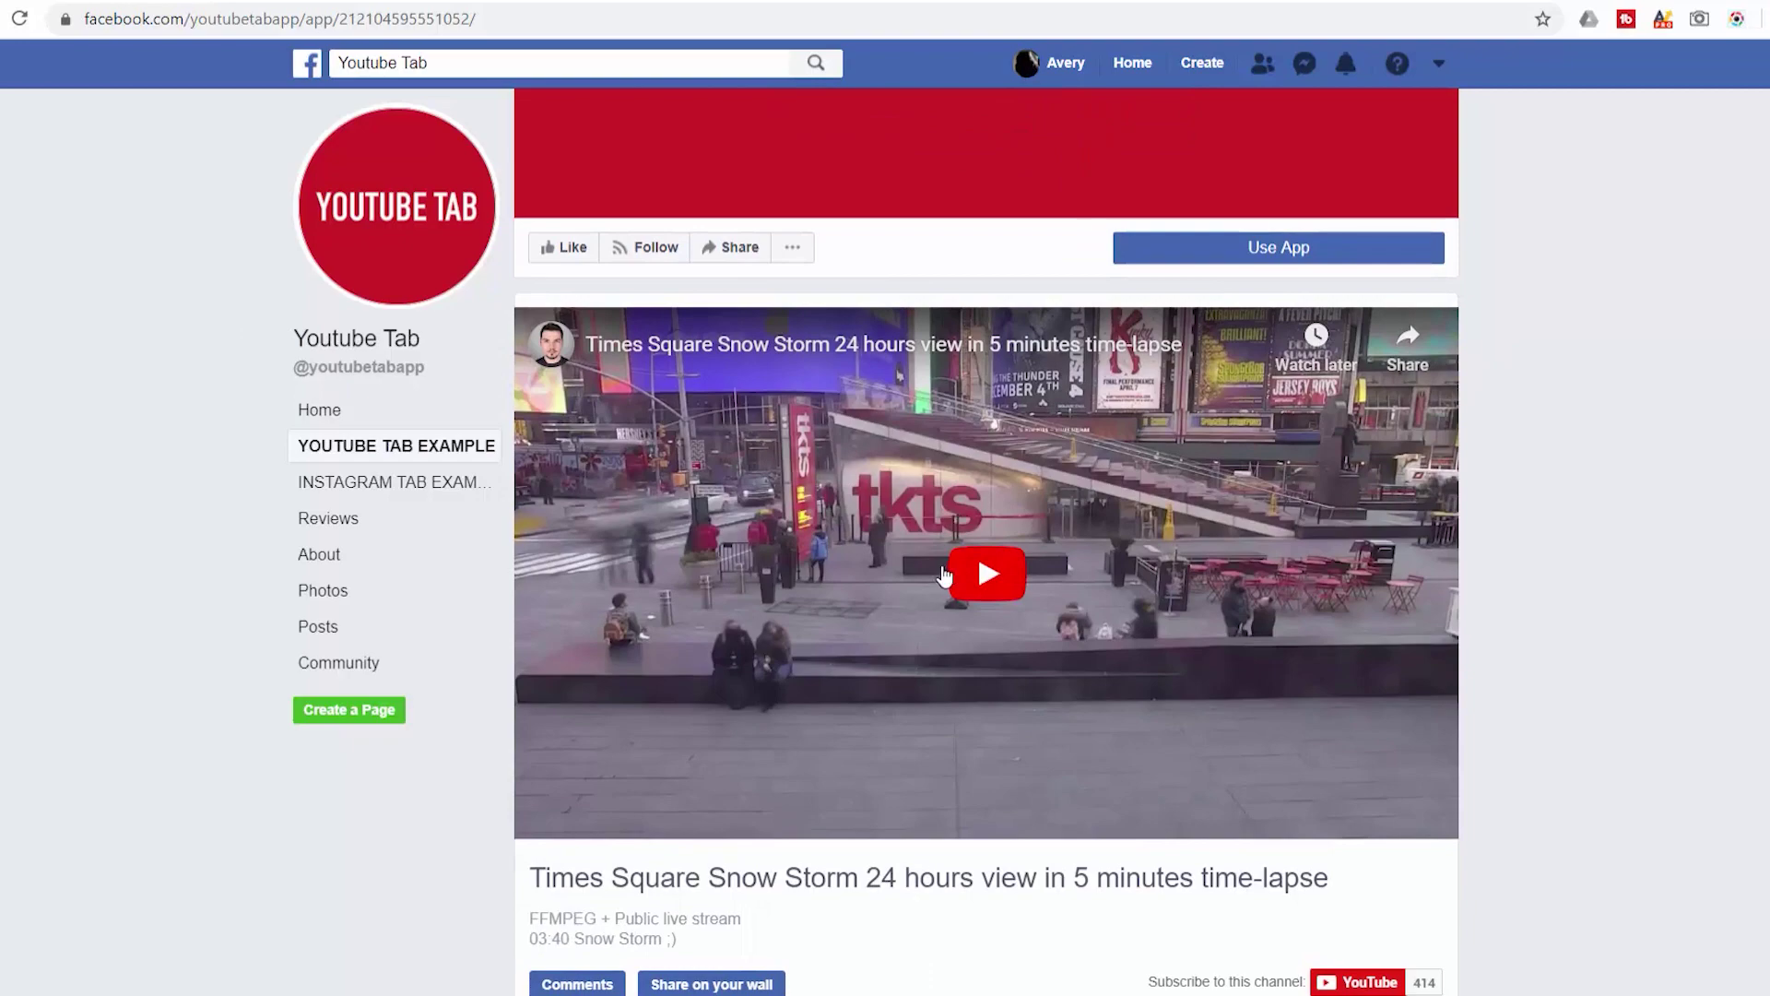
pyautogui.click(944, 577)
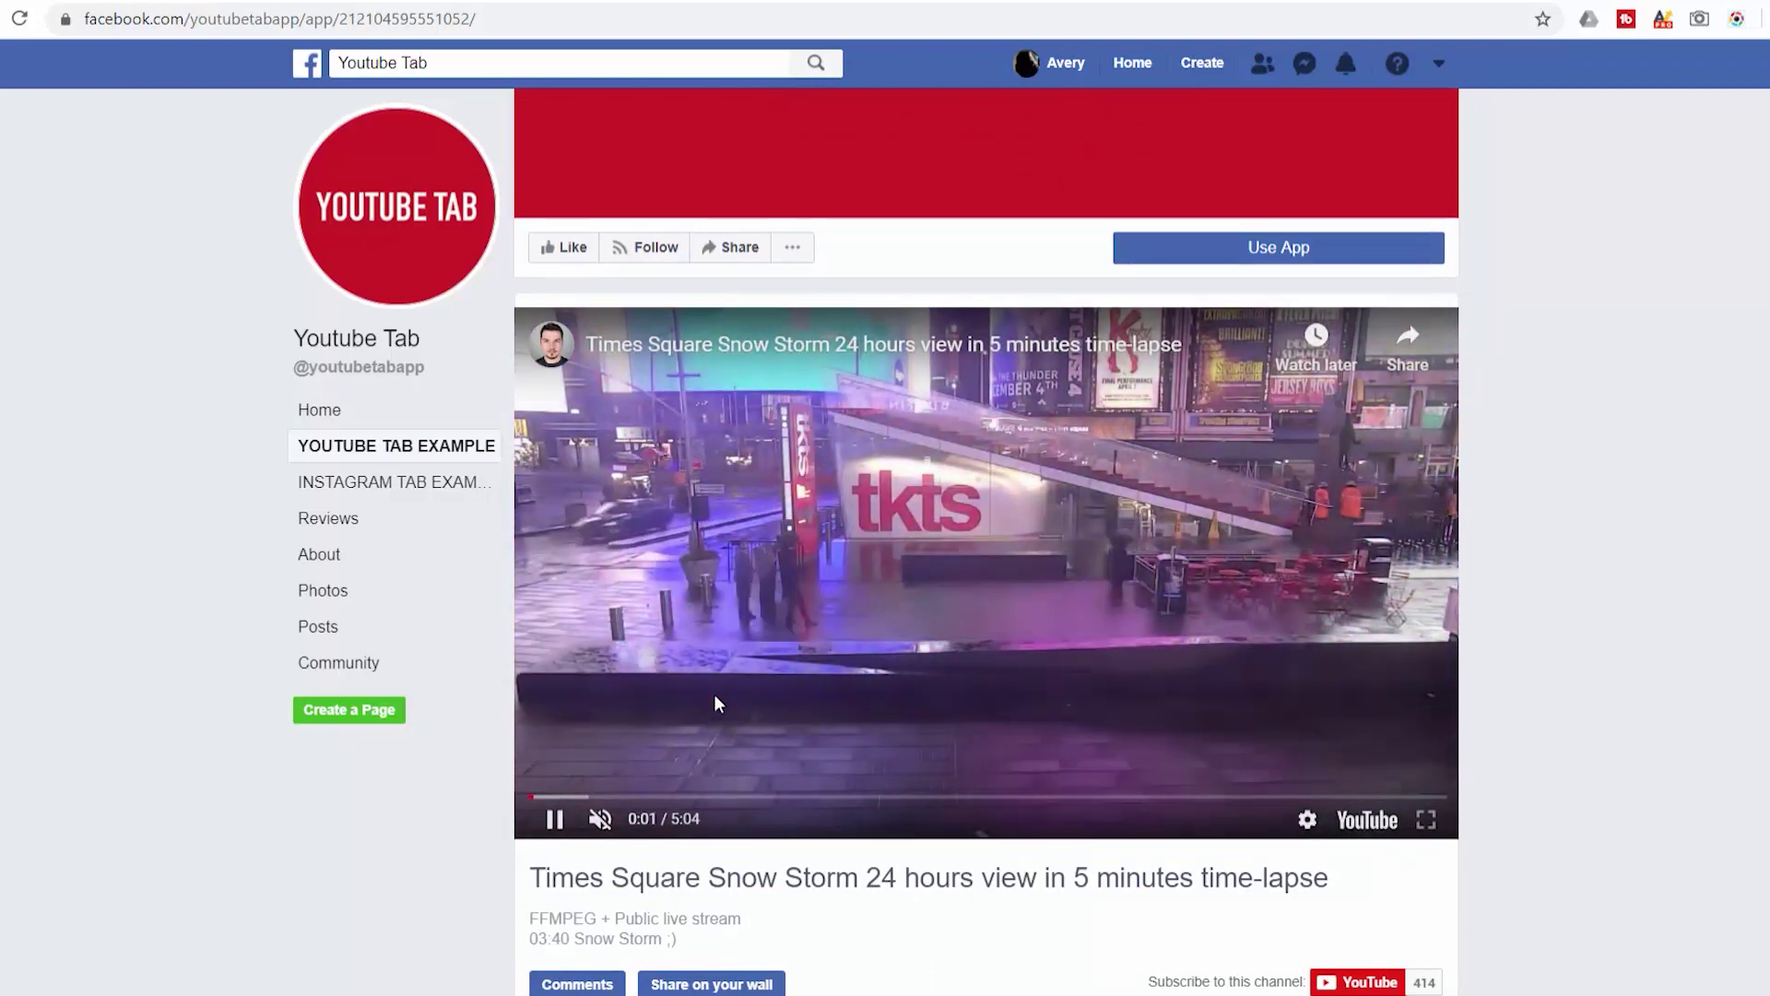
pyautogui.click(864, 609)
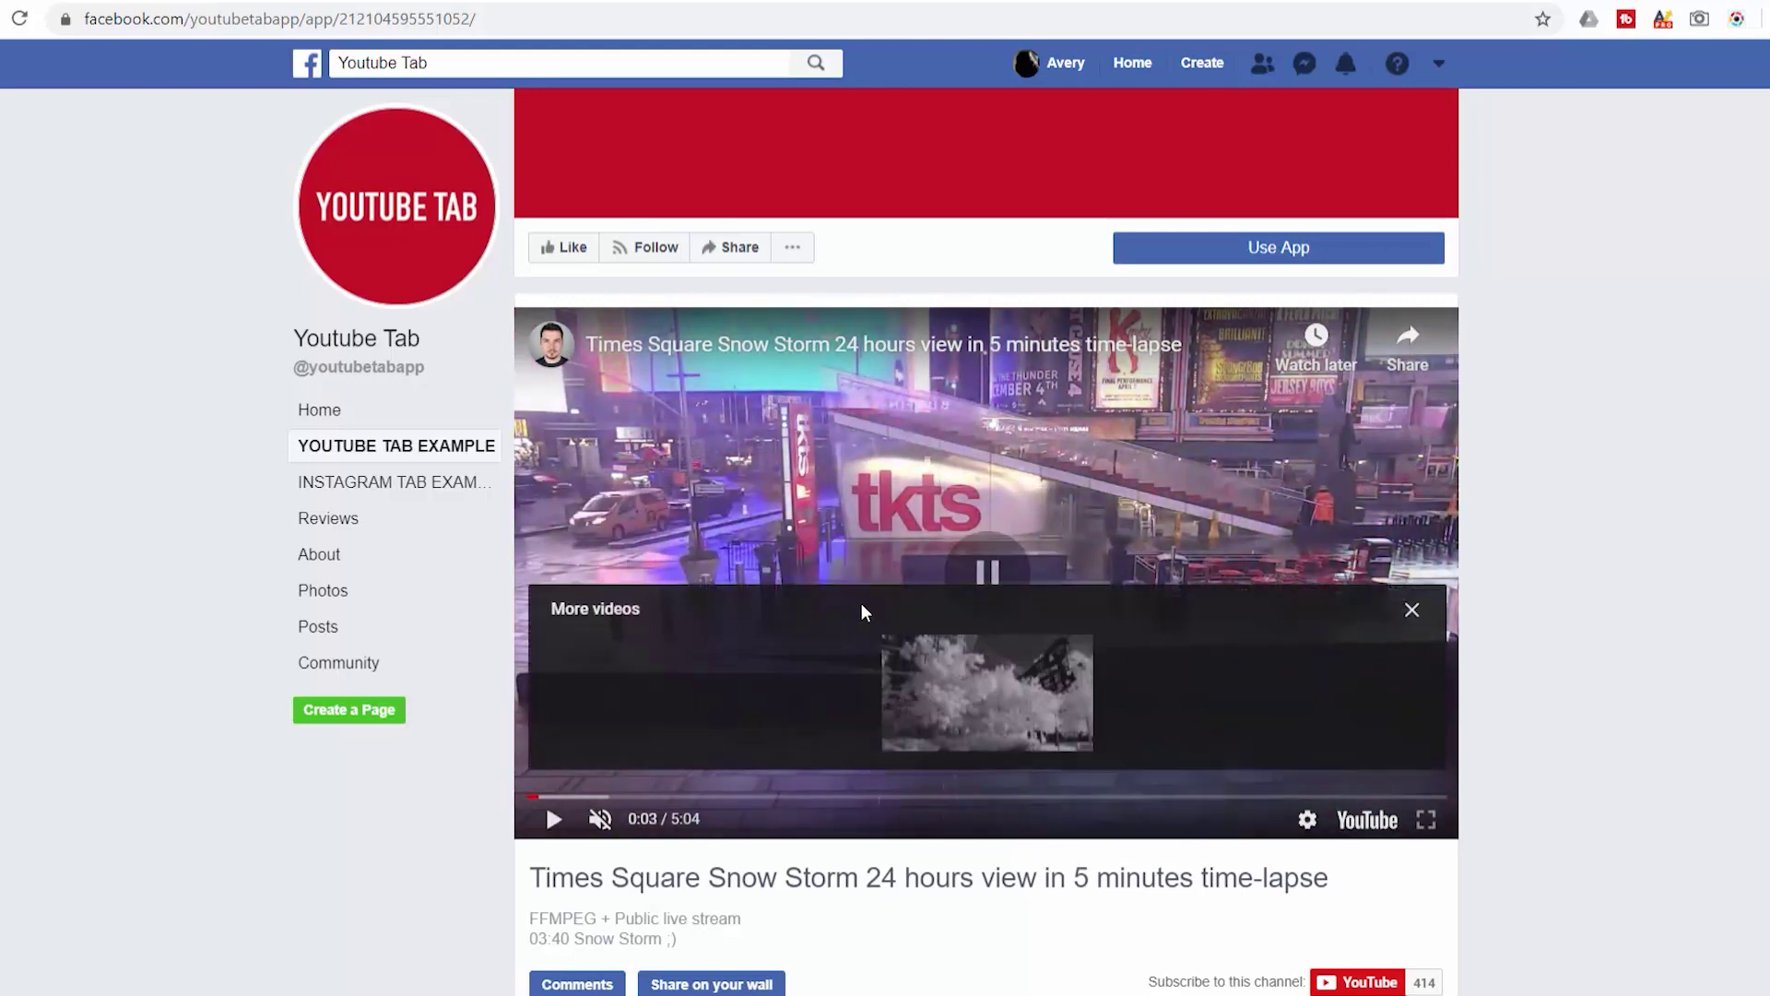
pyautogui.scroll(-4, 546, 562)
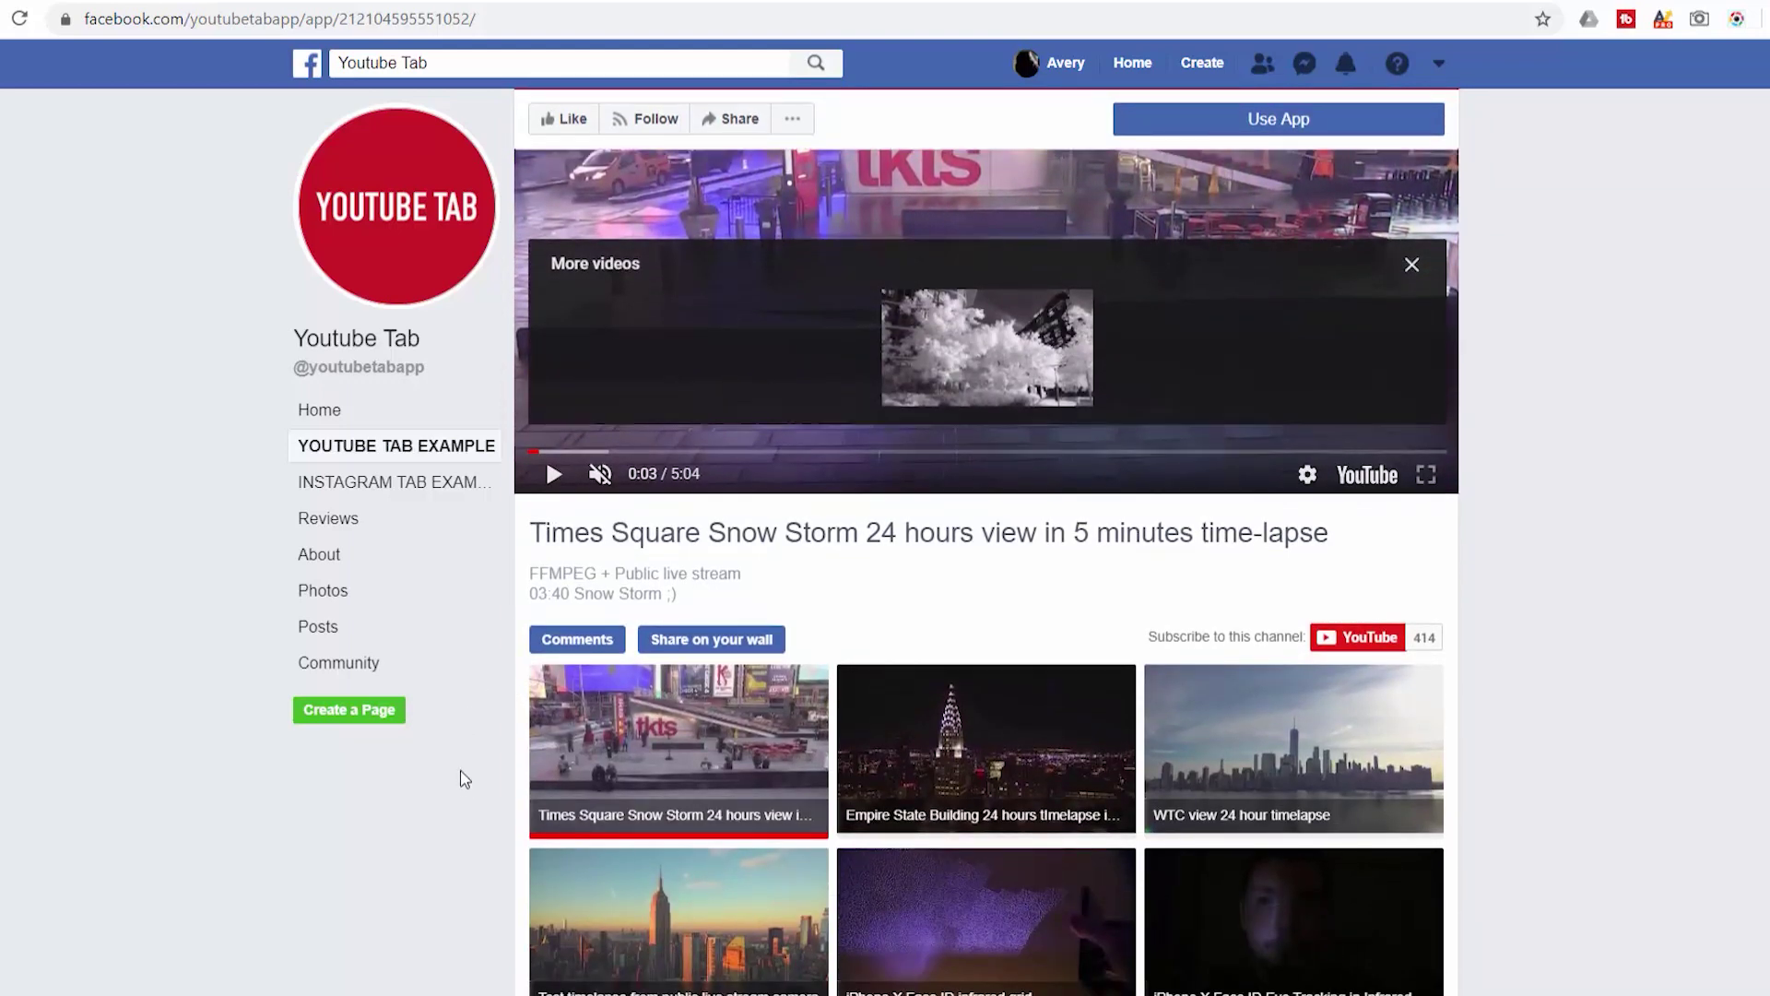
pyautogui.scroll(-3, 470, 758)
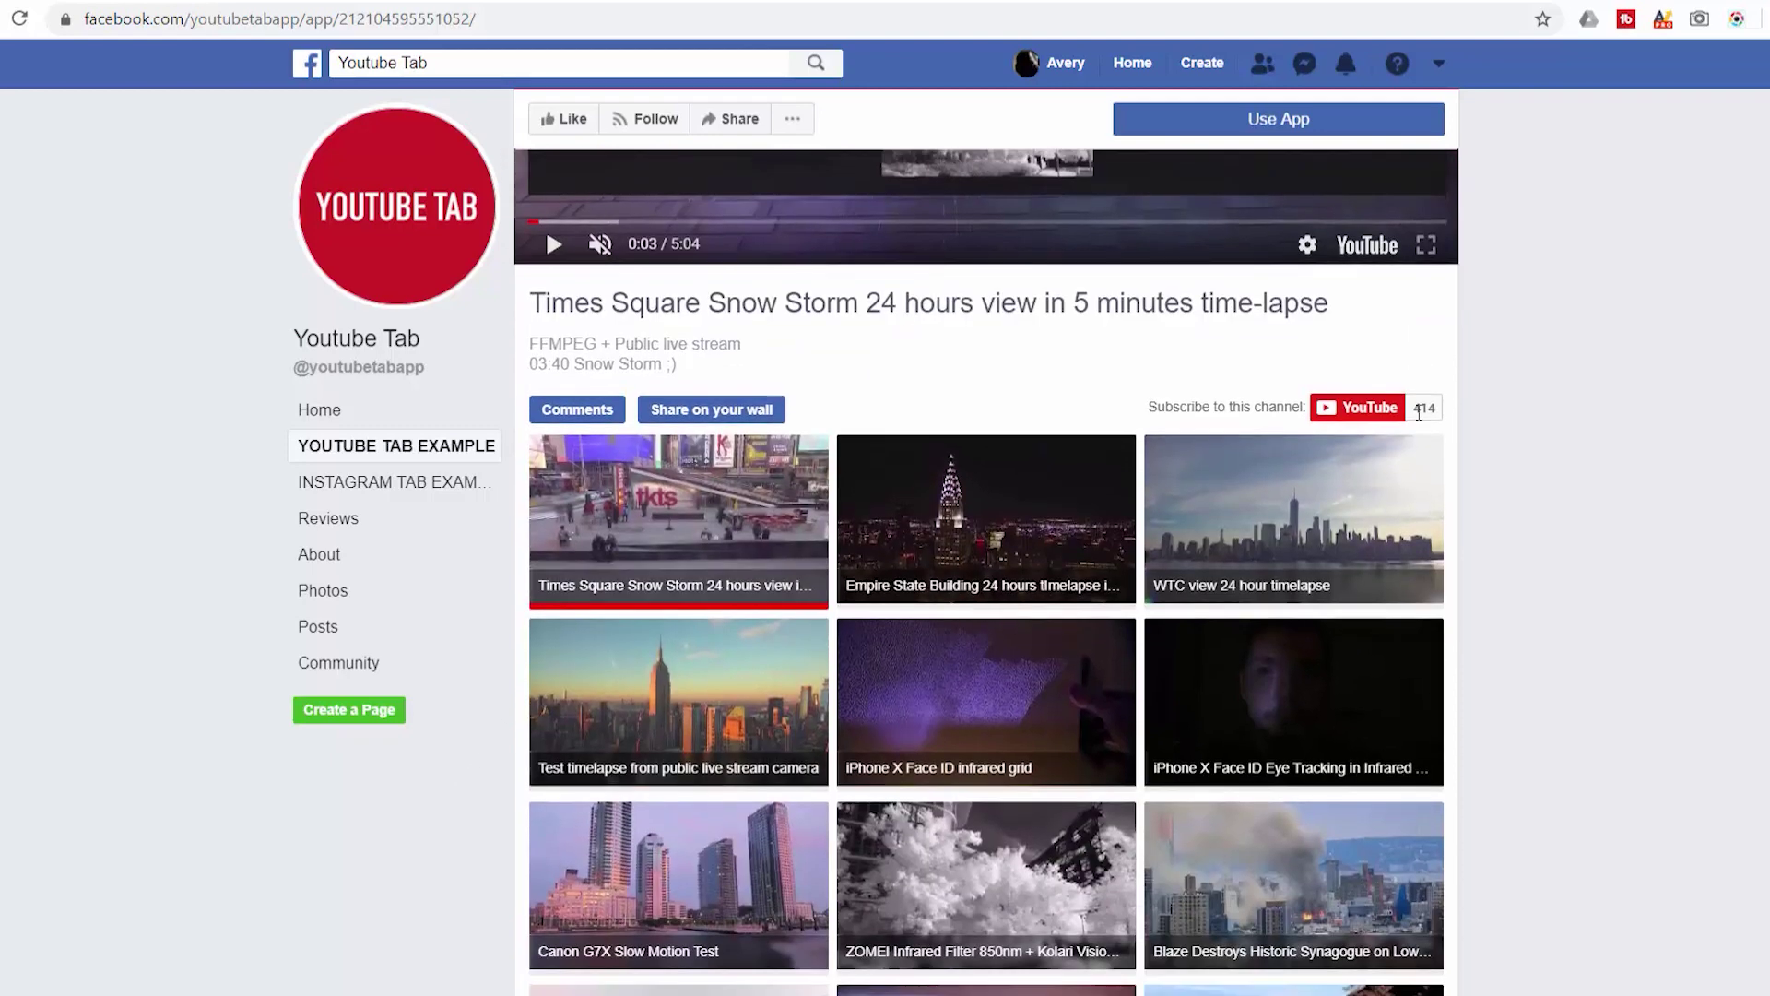
pyautogui.moveTo(1369, 422)
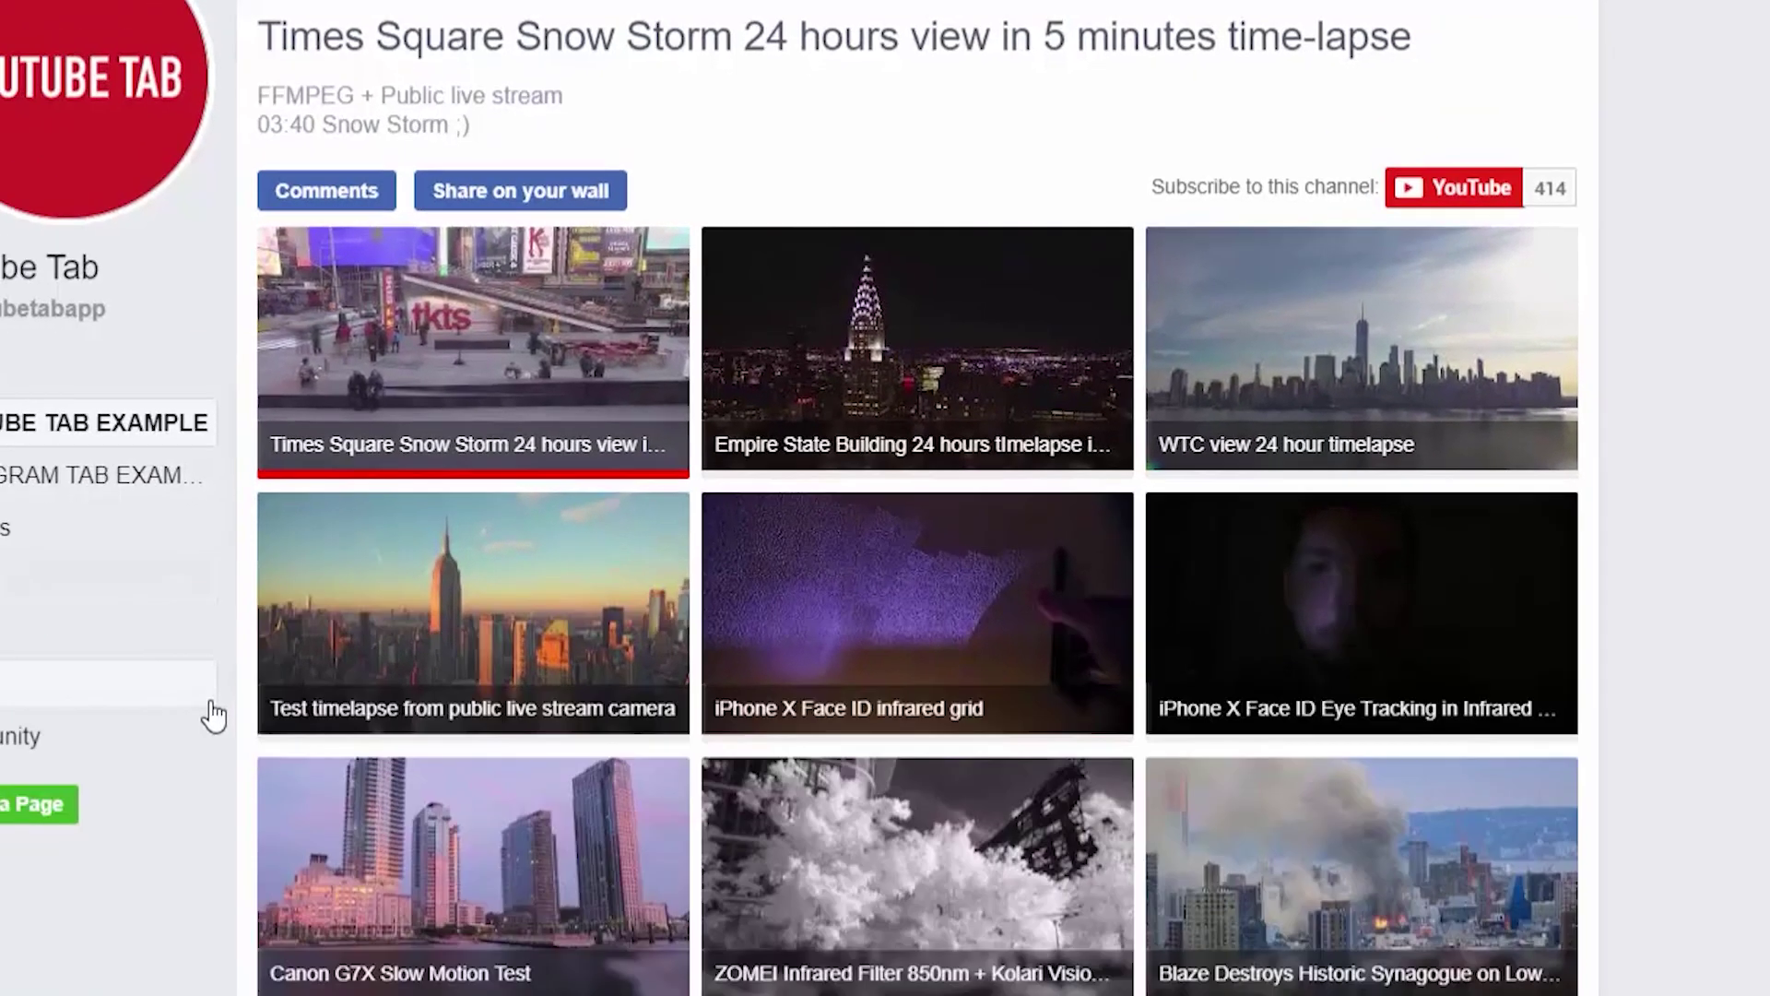
pyautogui.scroll(-3, 499, 645)
pyautogui.scroll(-10, 499, 645)
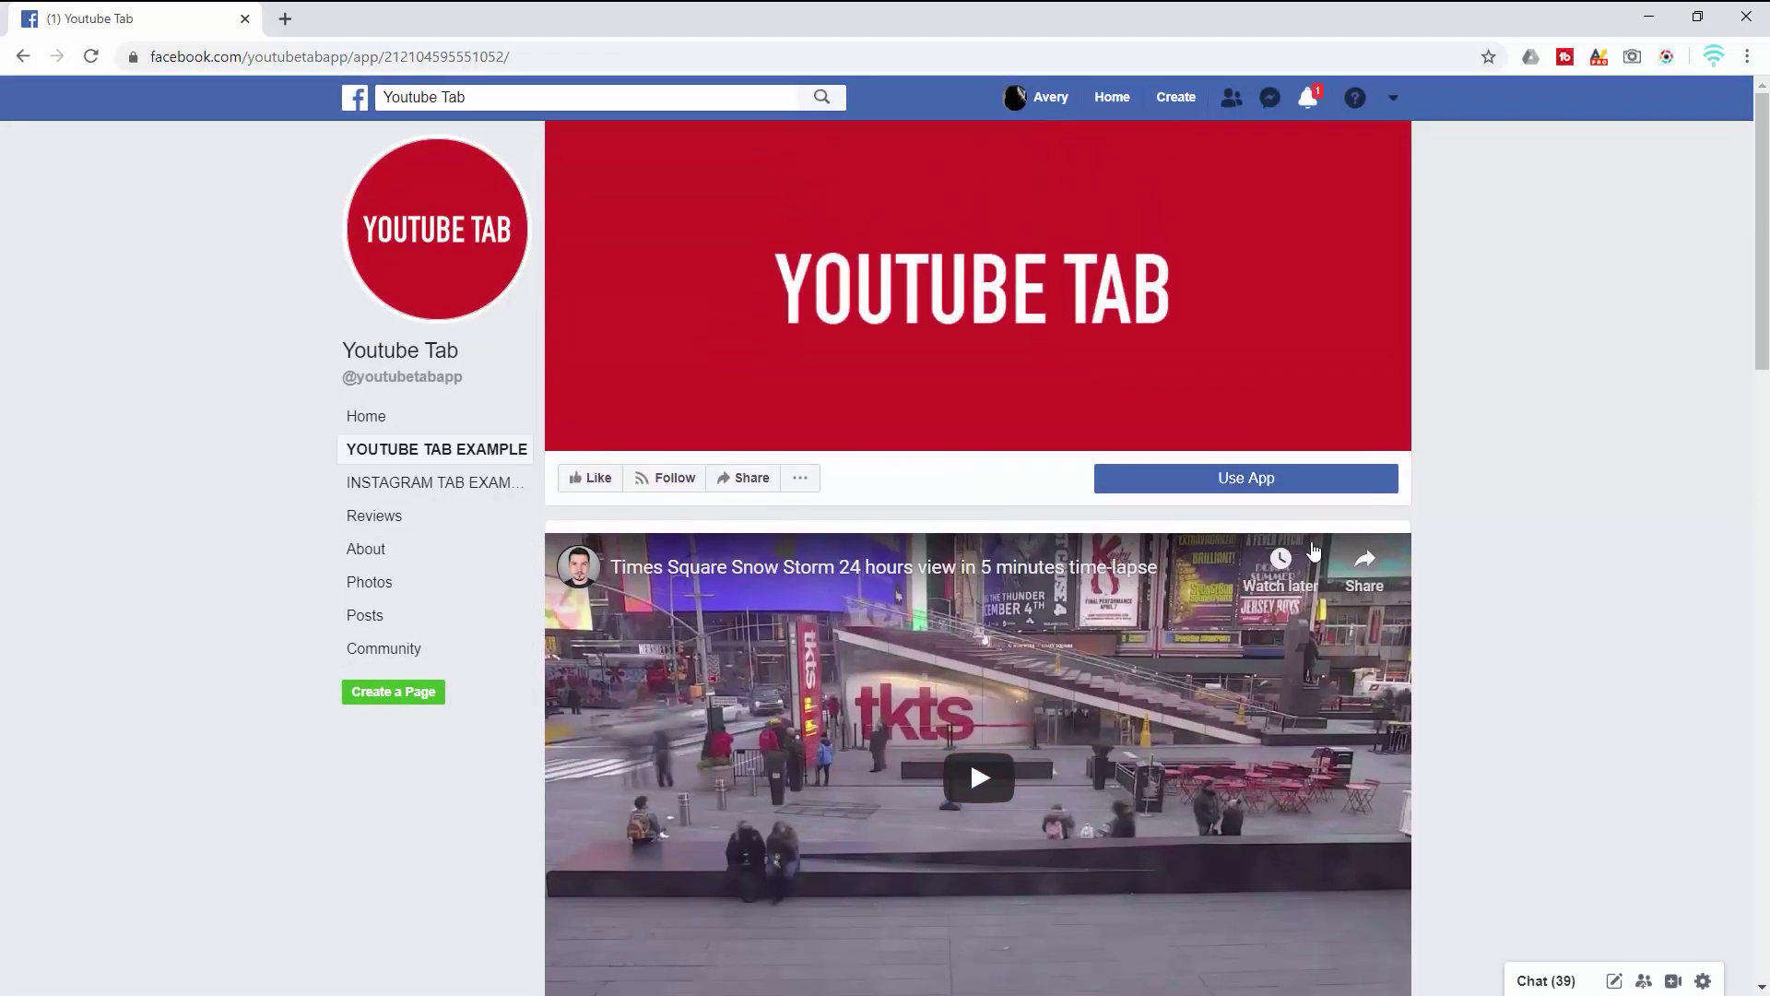
# Add the Youtube Tab app as a page tab on the Online Income Network page.
pyautogui.click(1295, 495)
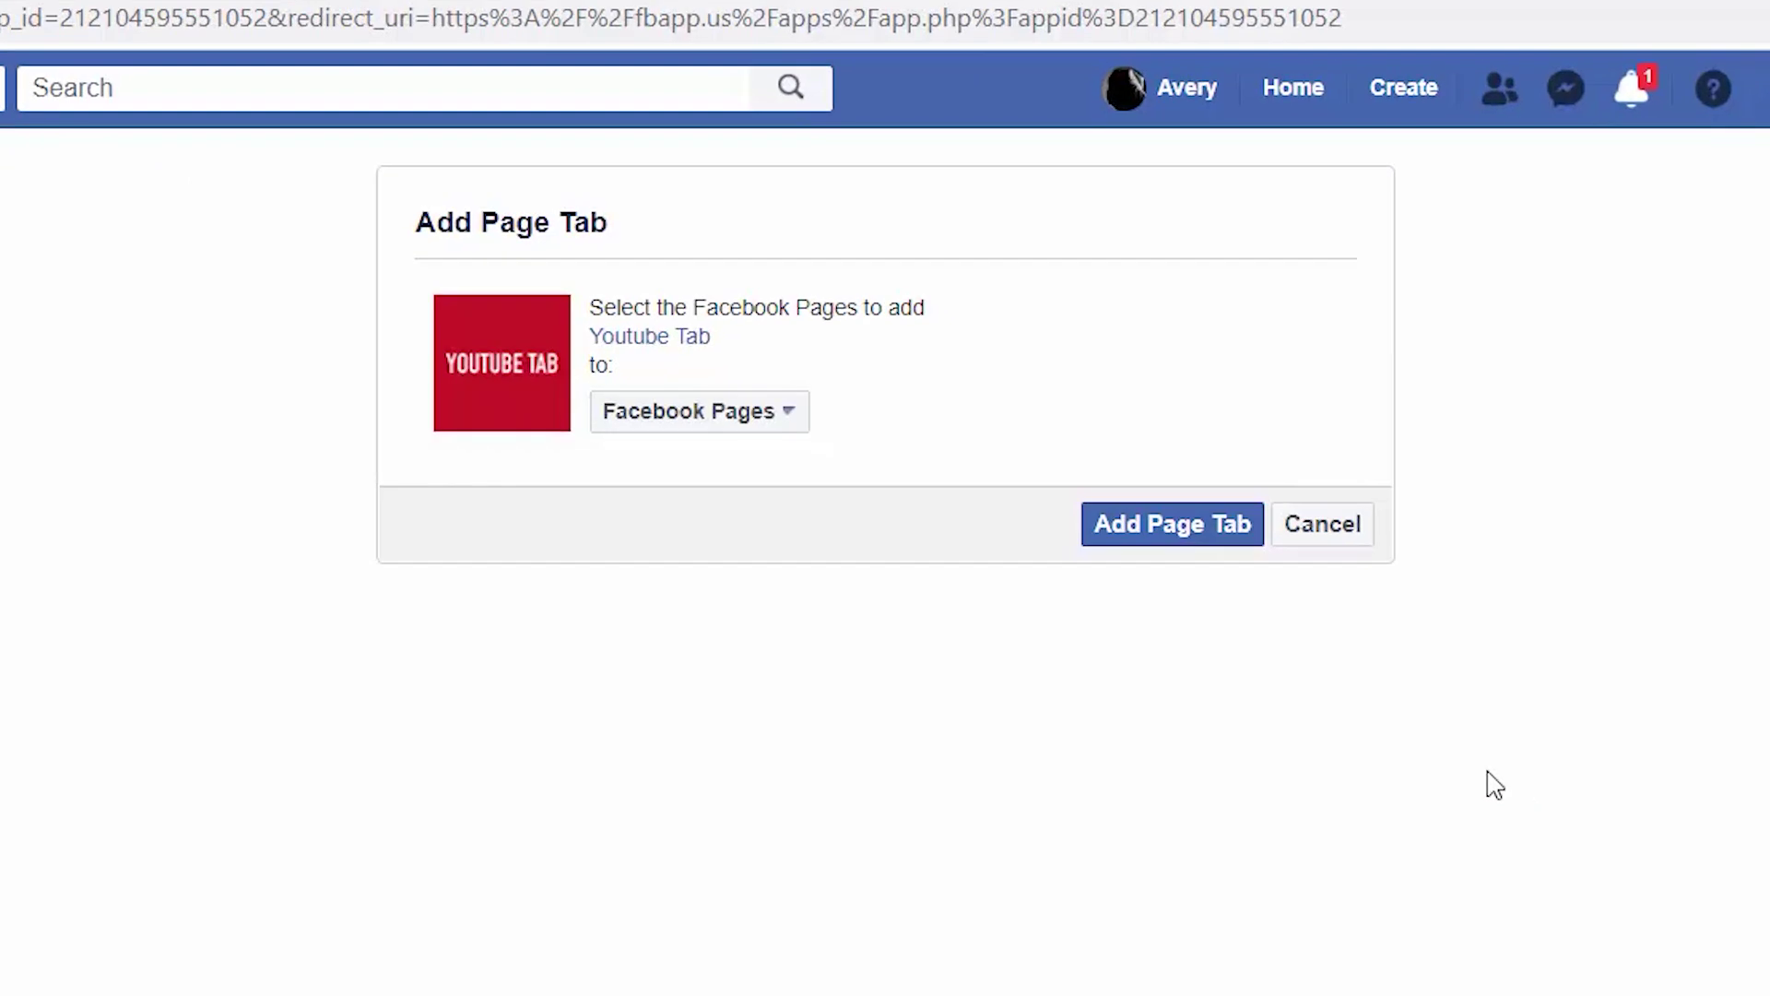
pyautogui.click(738, 414)
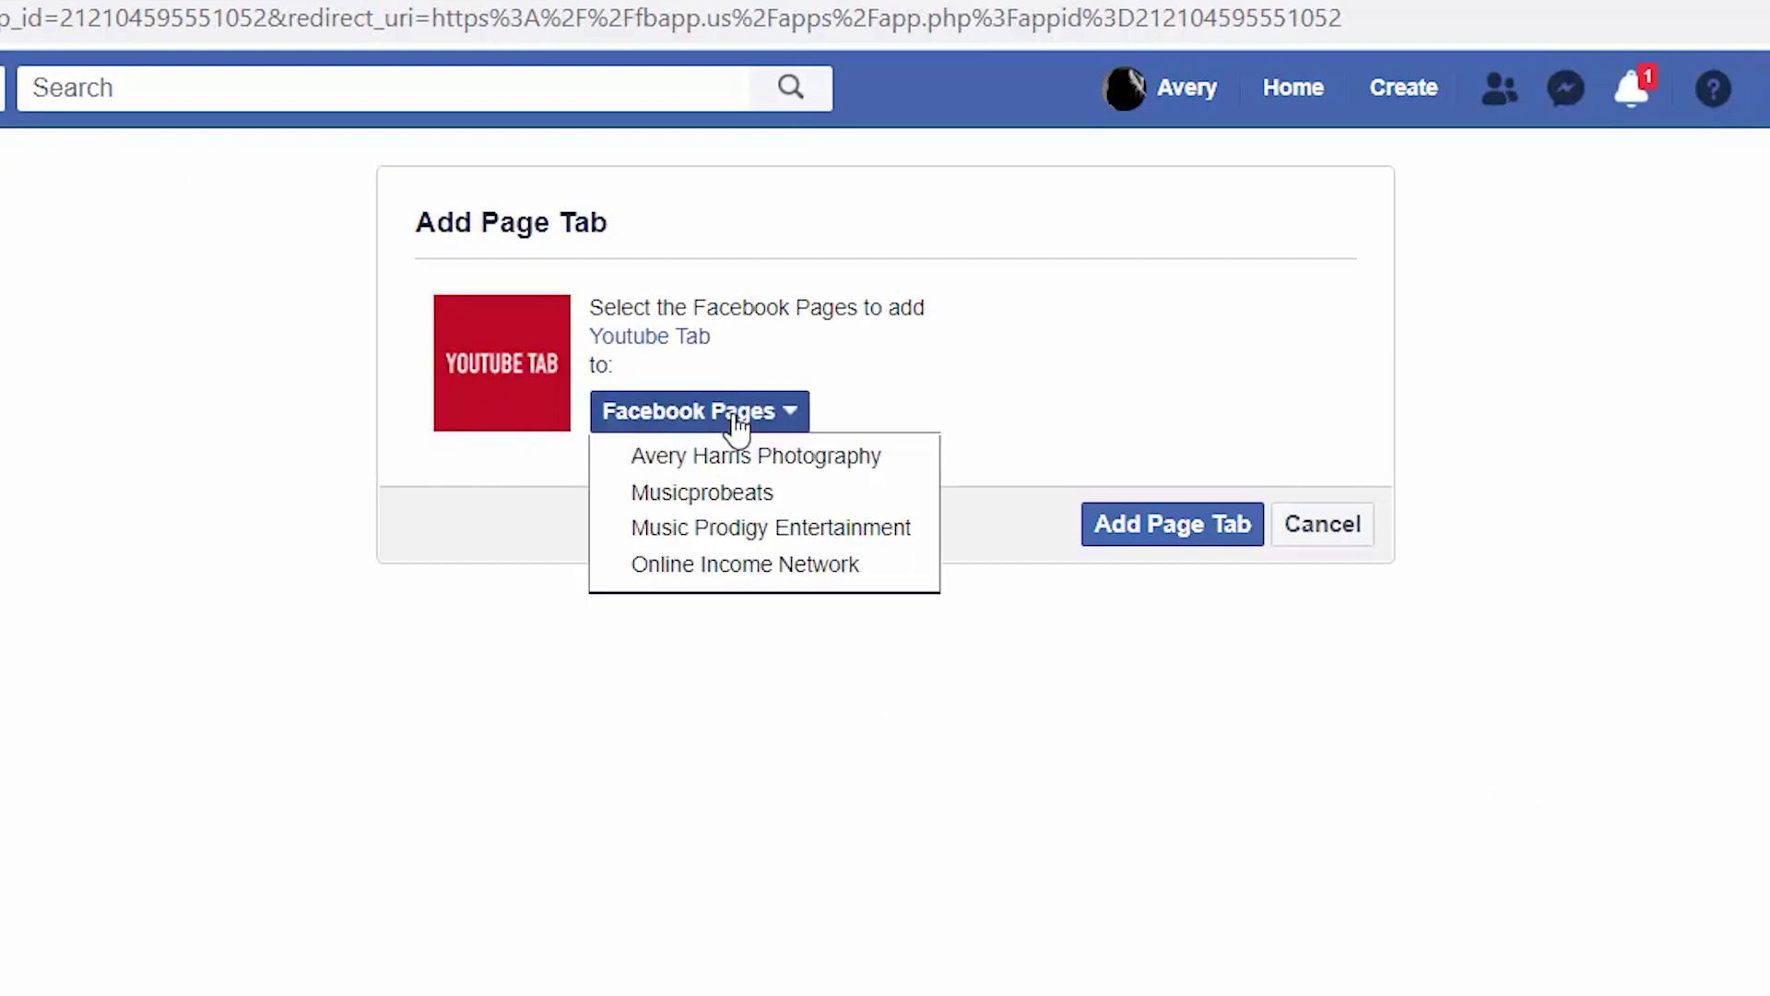
pyautogui.click(735, 566)
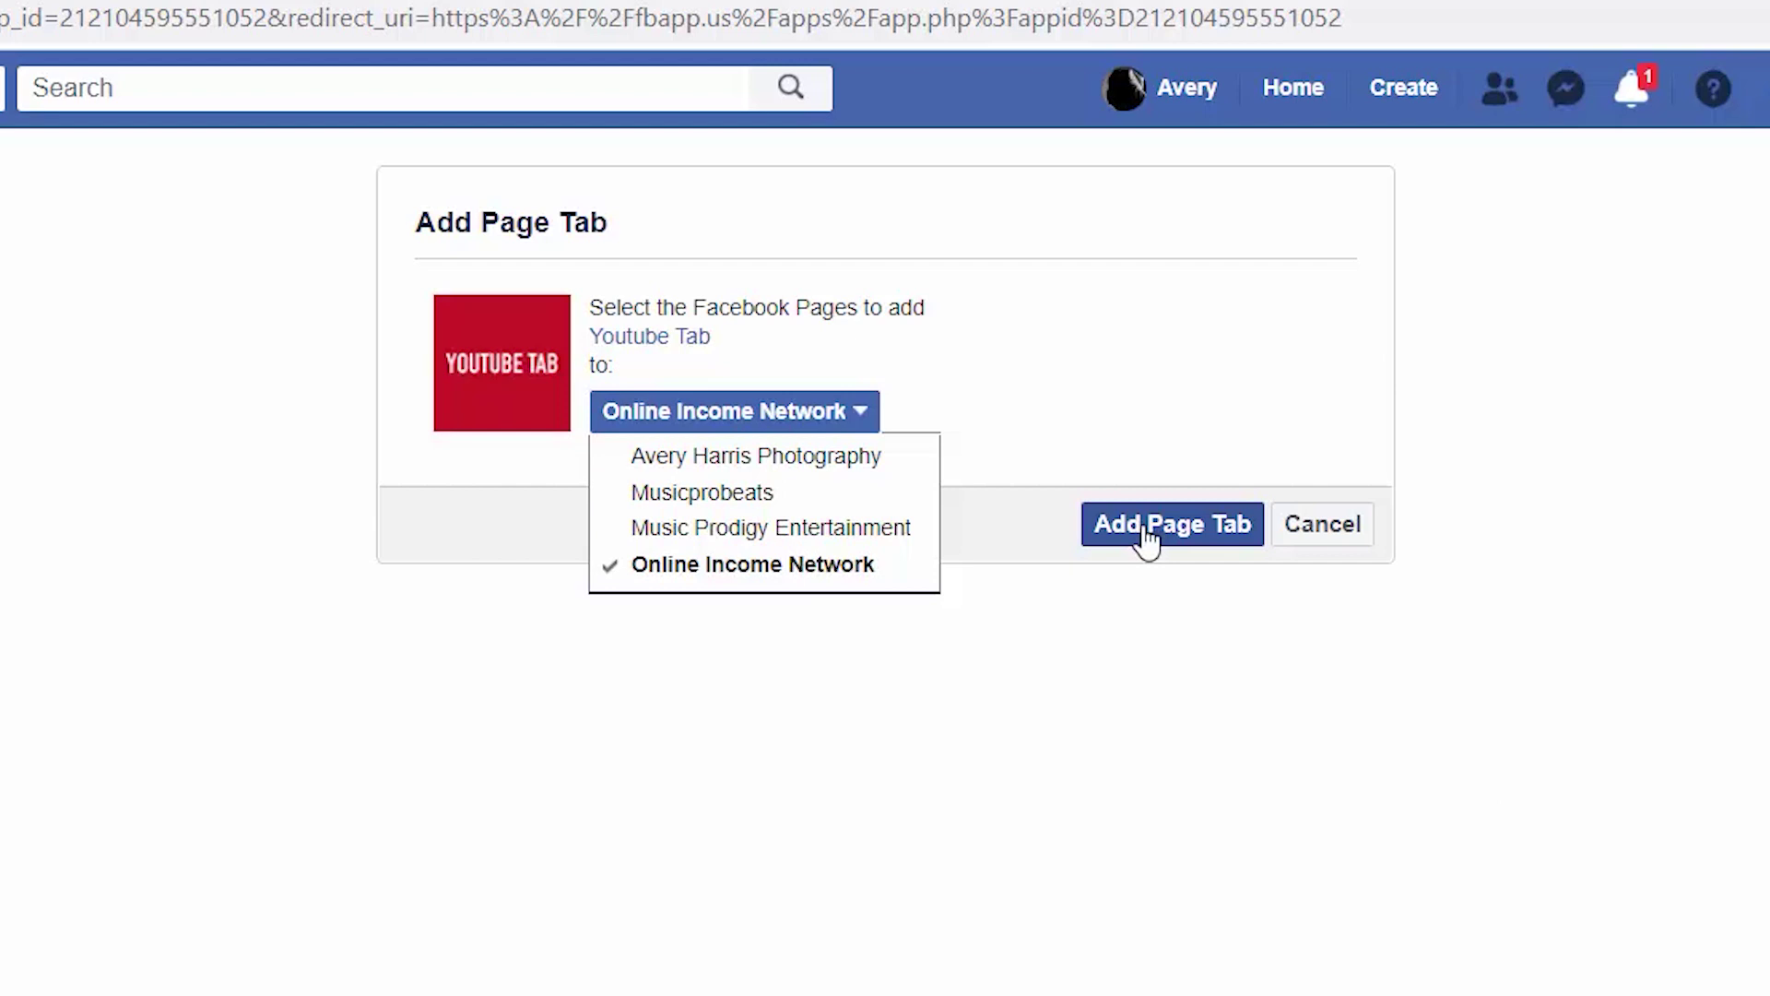
pyautogui.click(1148, 536)
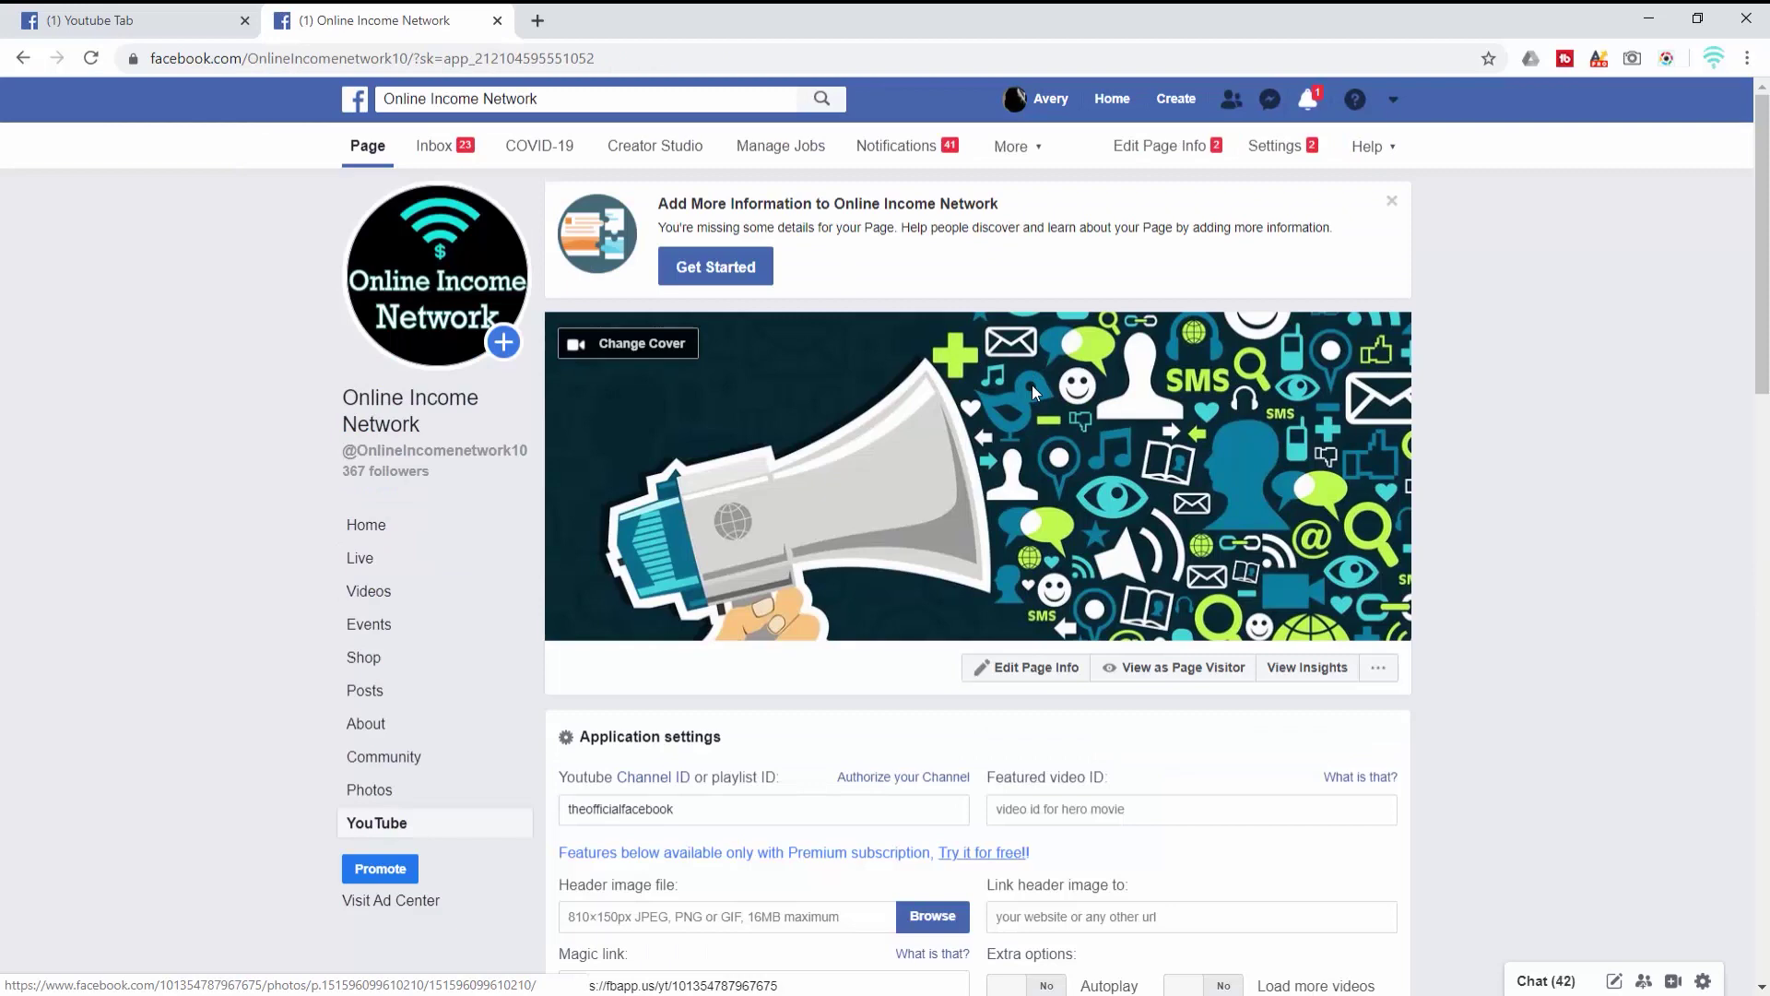
# Scroll down to the YouTube tab's Application settings.
pyautogui.scroll(-1, 1032, 385)
pyautogui.scroll(-3, 1035, 392)
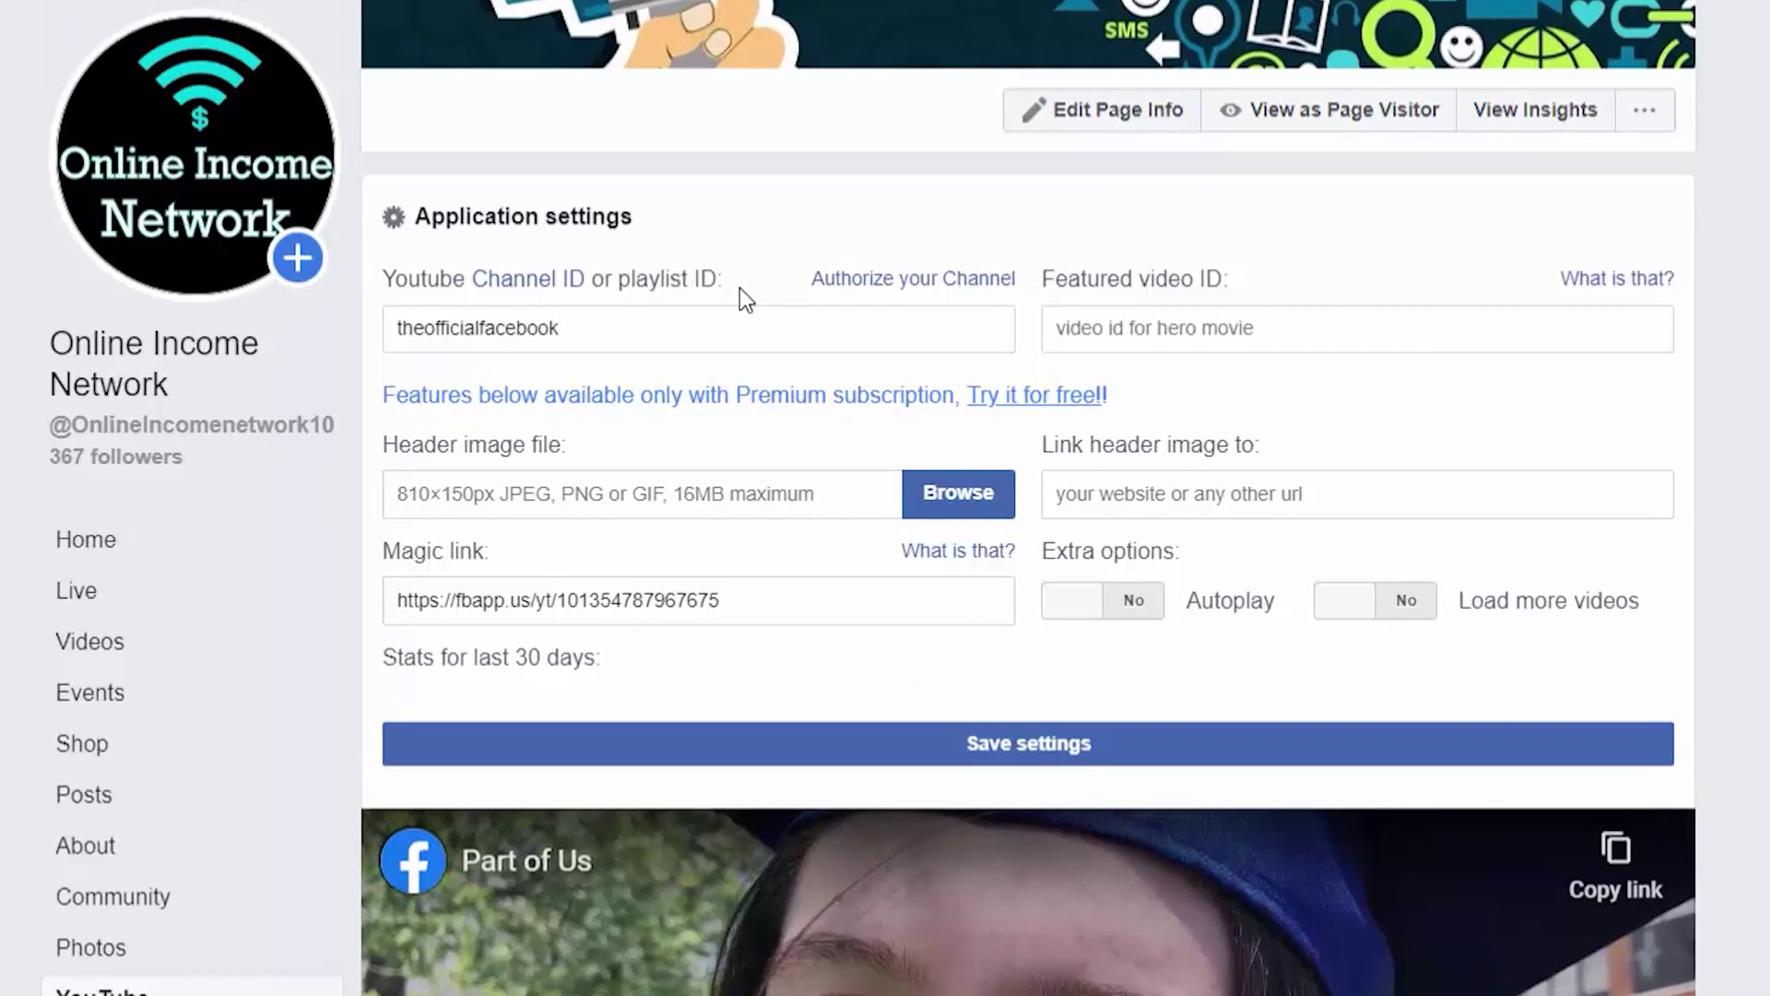
# Authorize Facebook Apps to access the Online Income Network YouTube channel through the Google account.
pyautogui.click(987, 288)
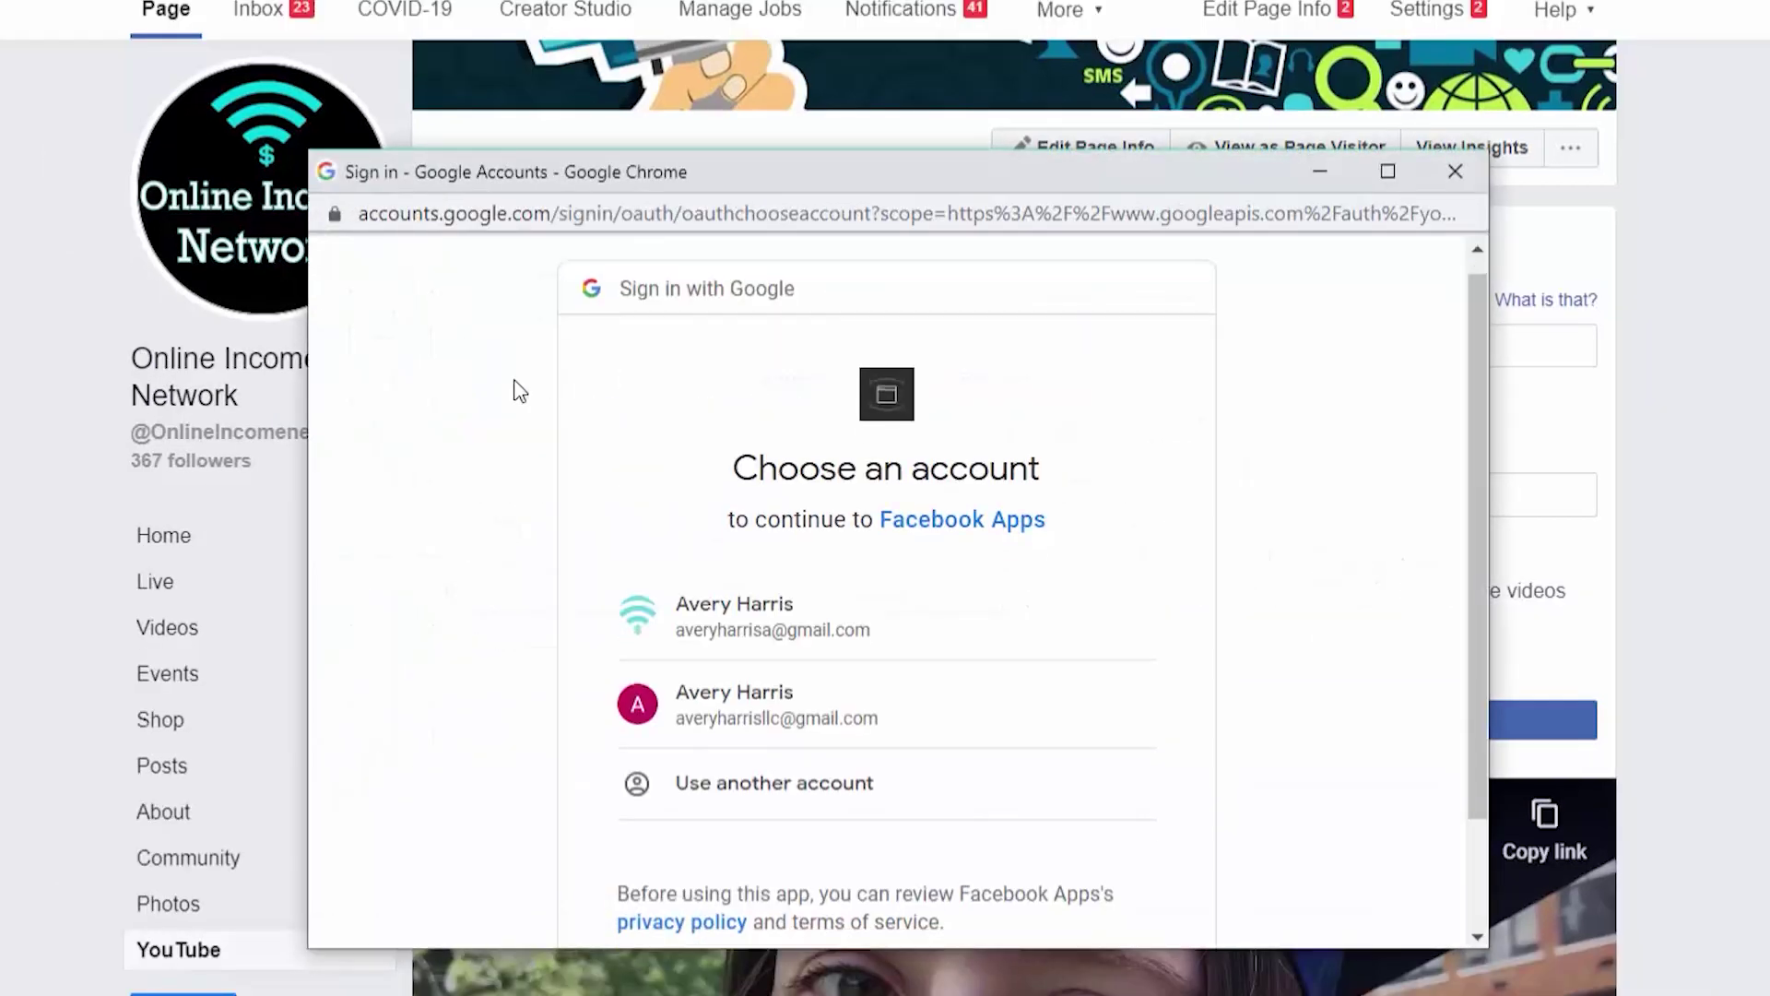
pyautogui.scroll(-2, 519, 392)
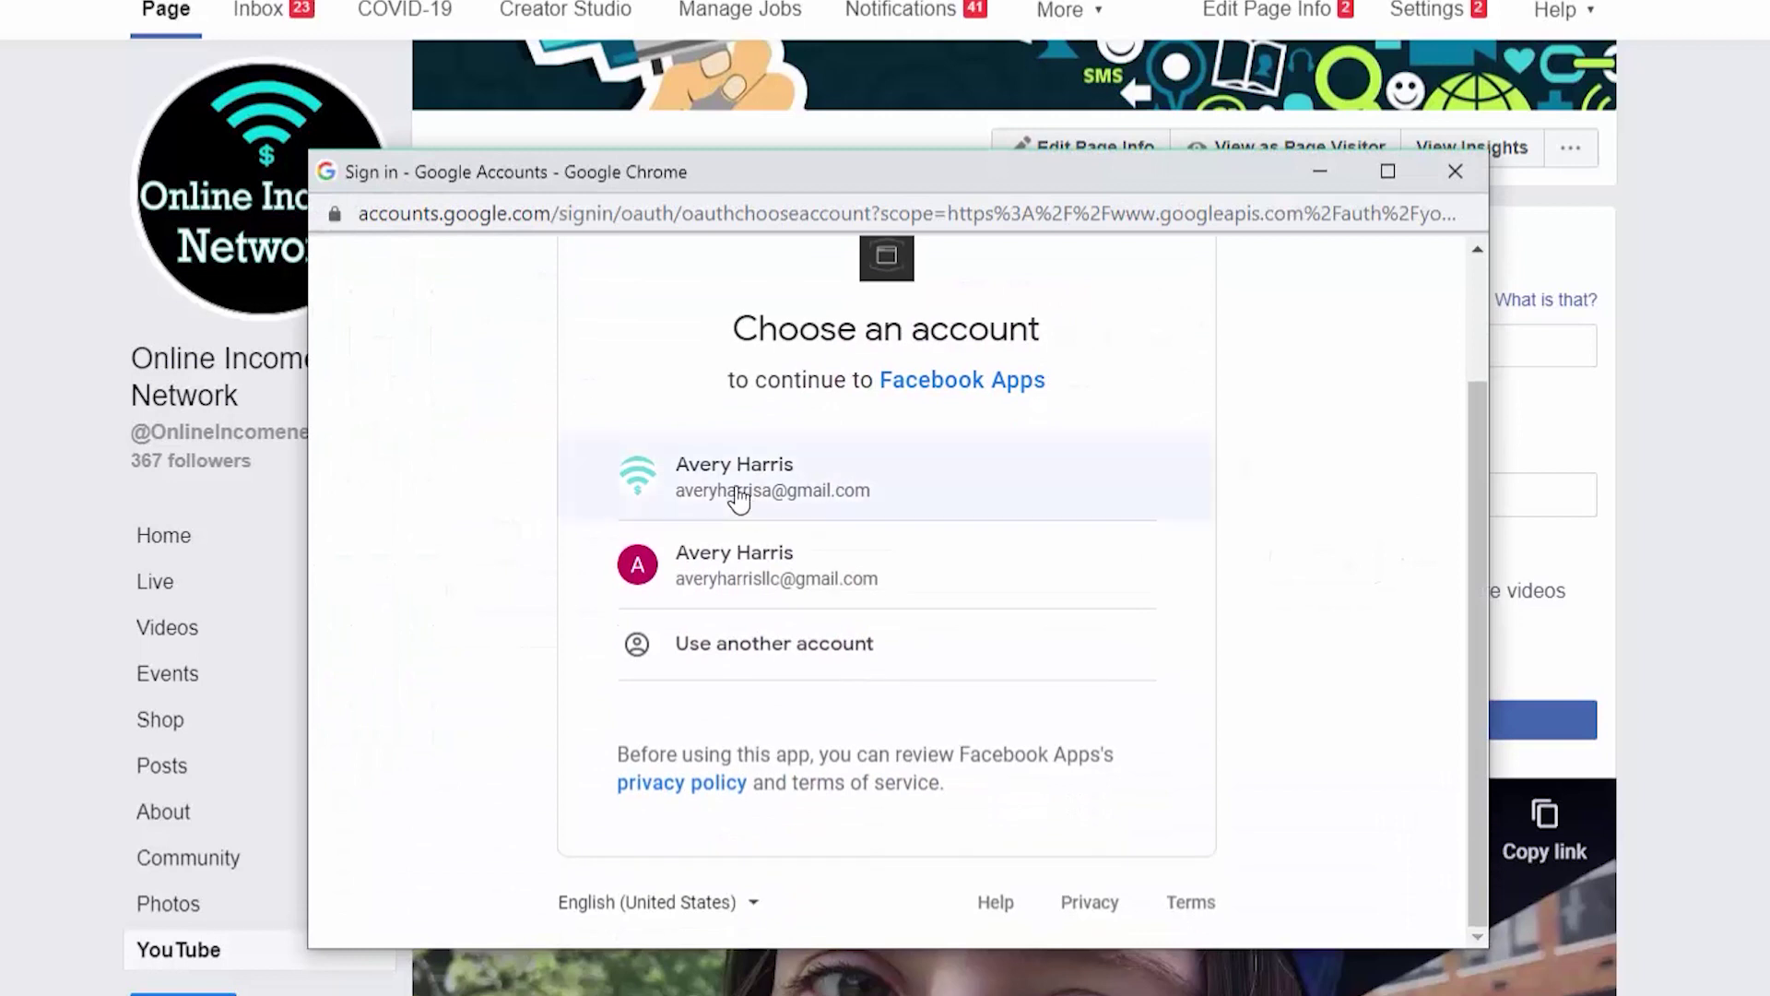
pyautogui.click(716, 475)
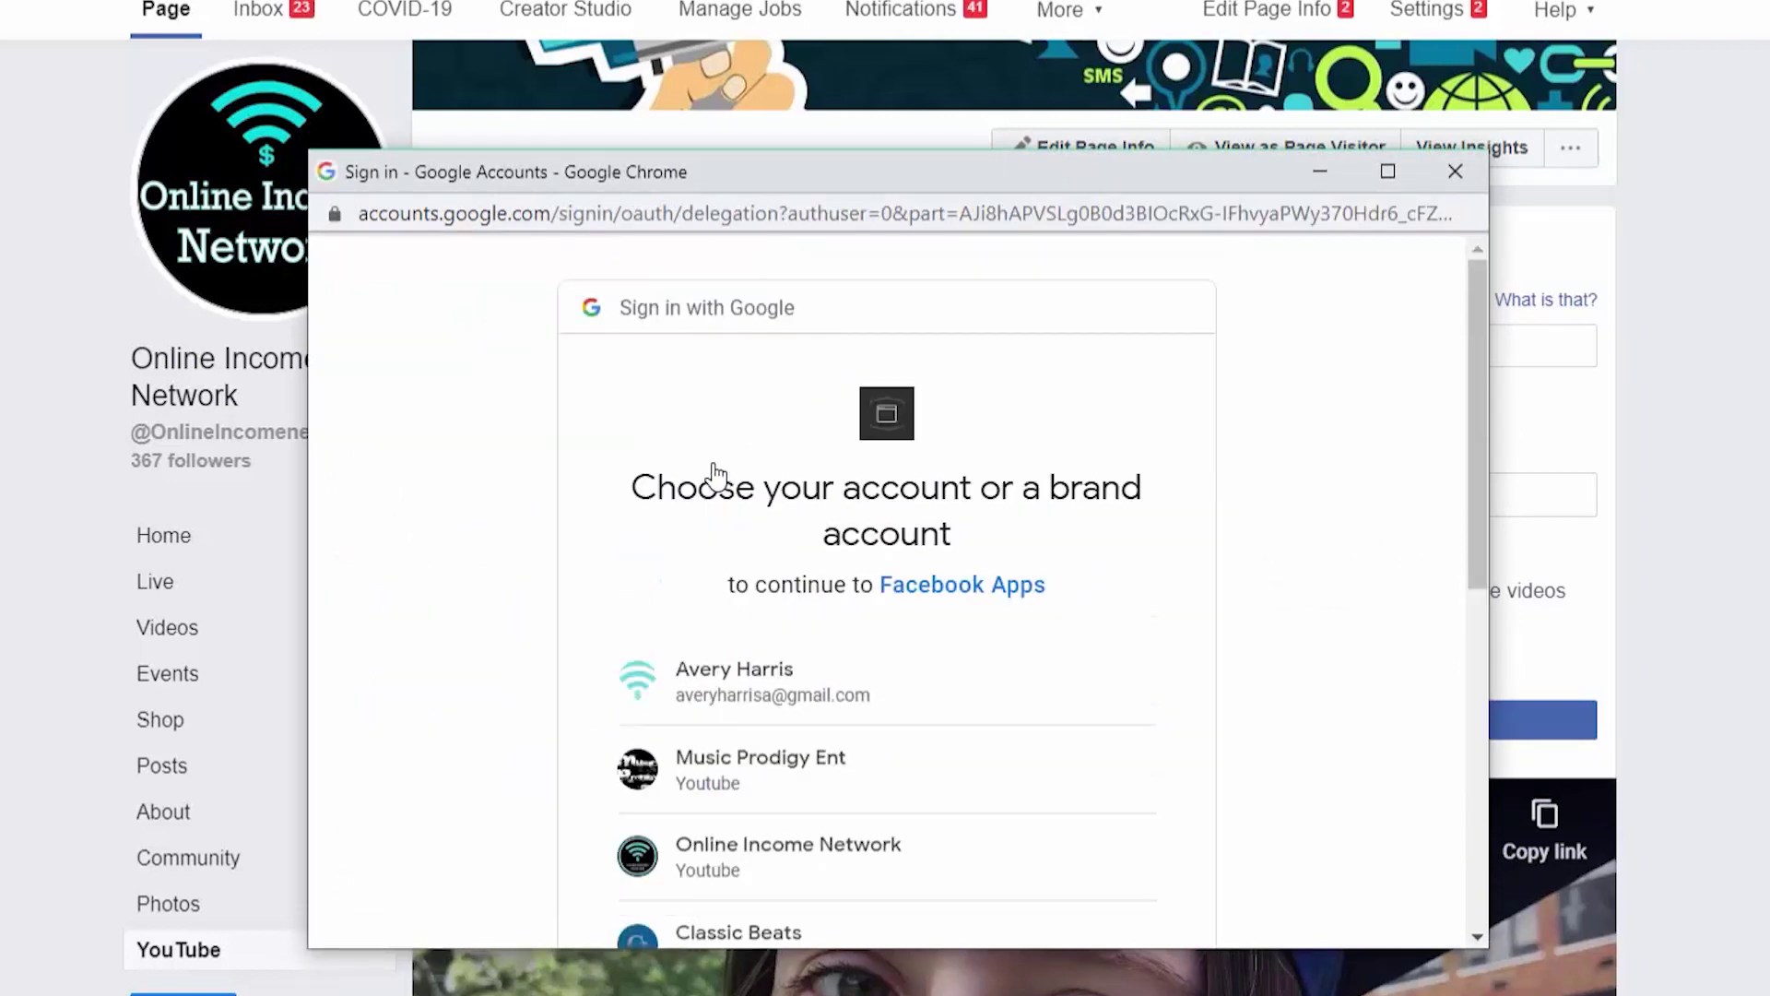
pyautogui.scroll(-2, 716, 475)
pyautogui.click(750, 711)
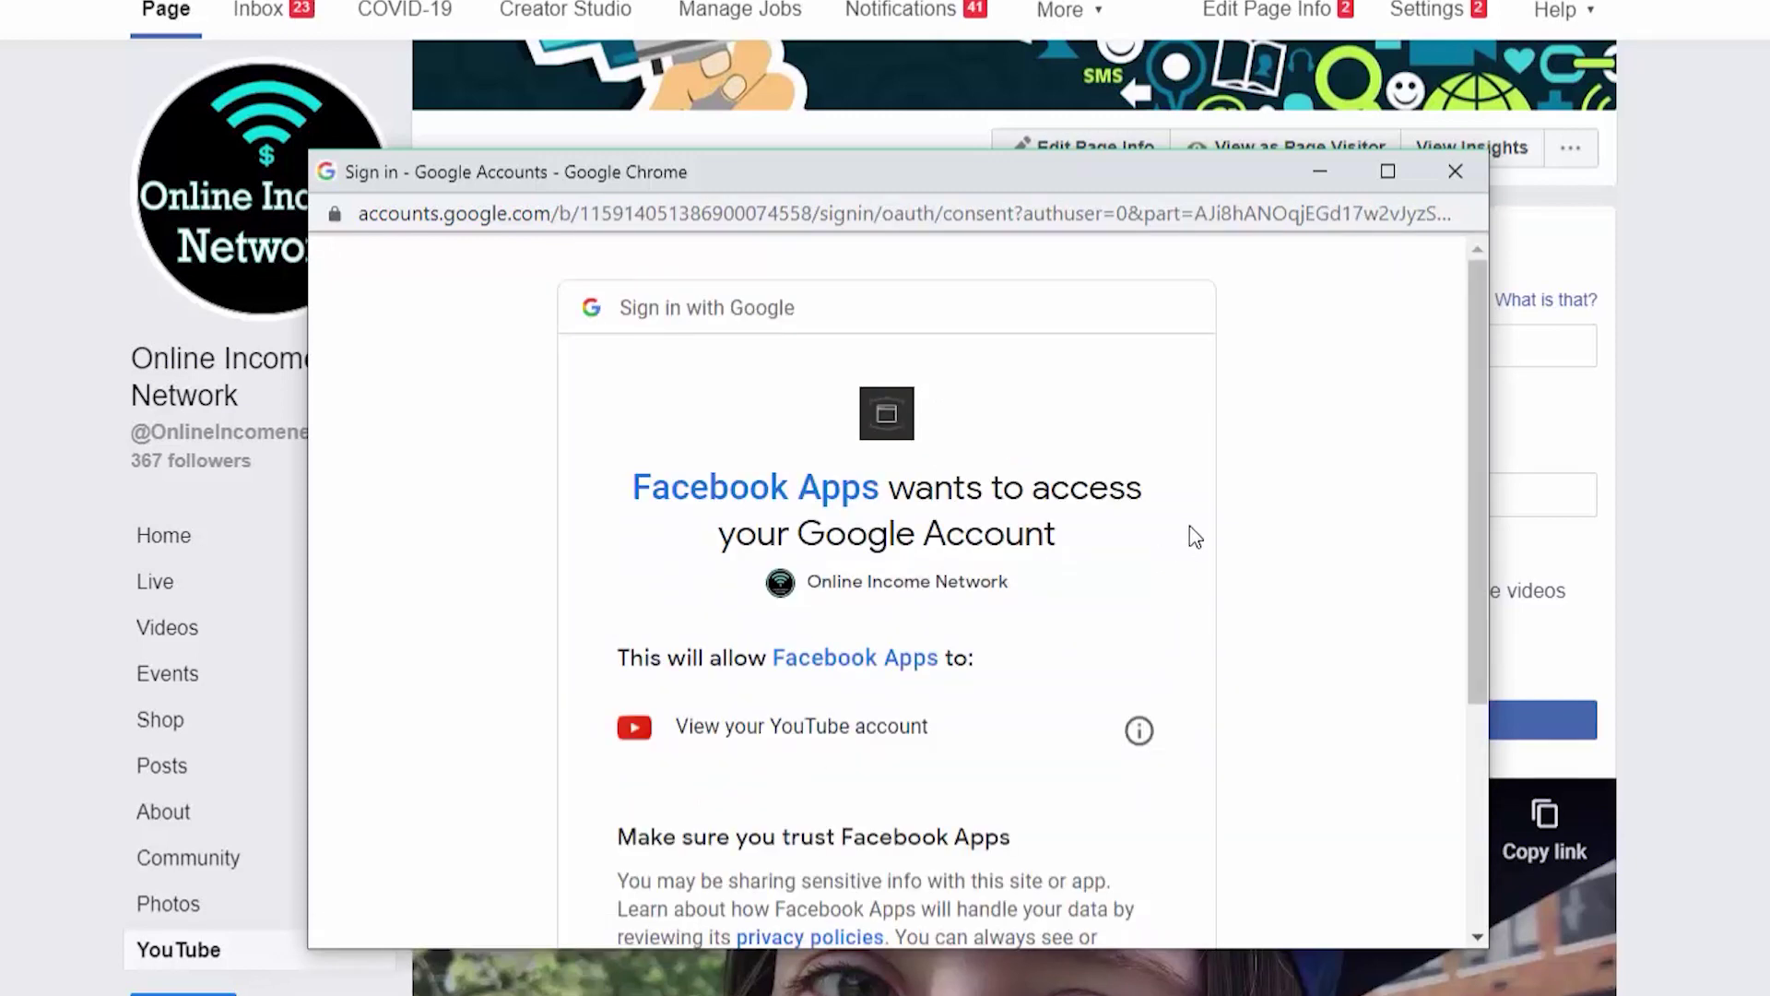
pyautogui.scroll(-3, 1195, 537)
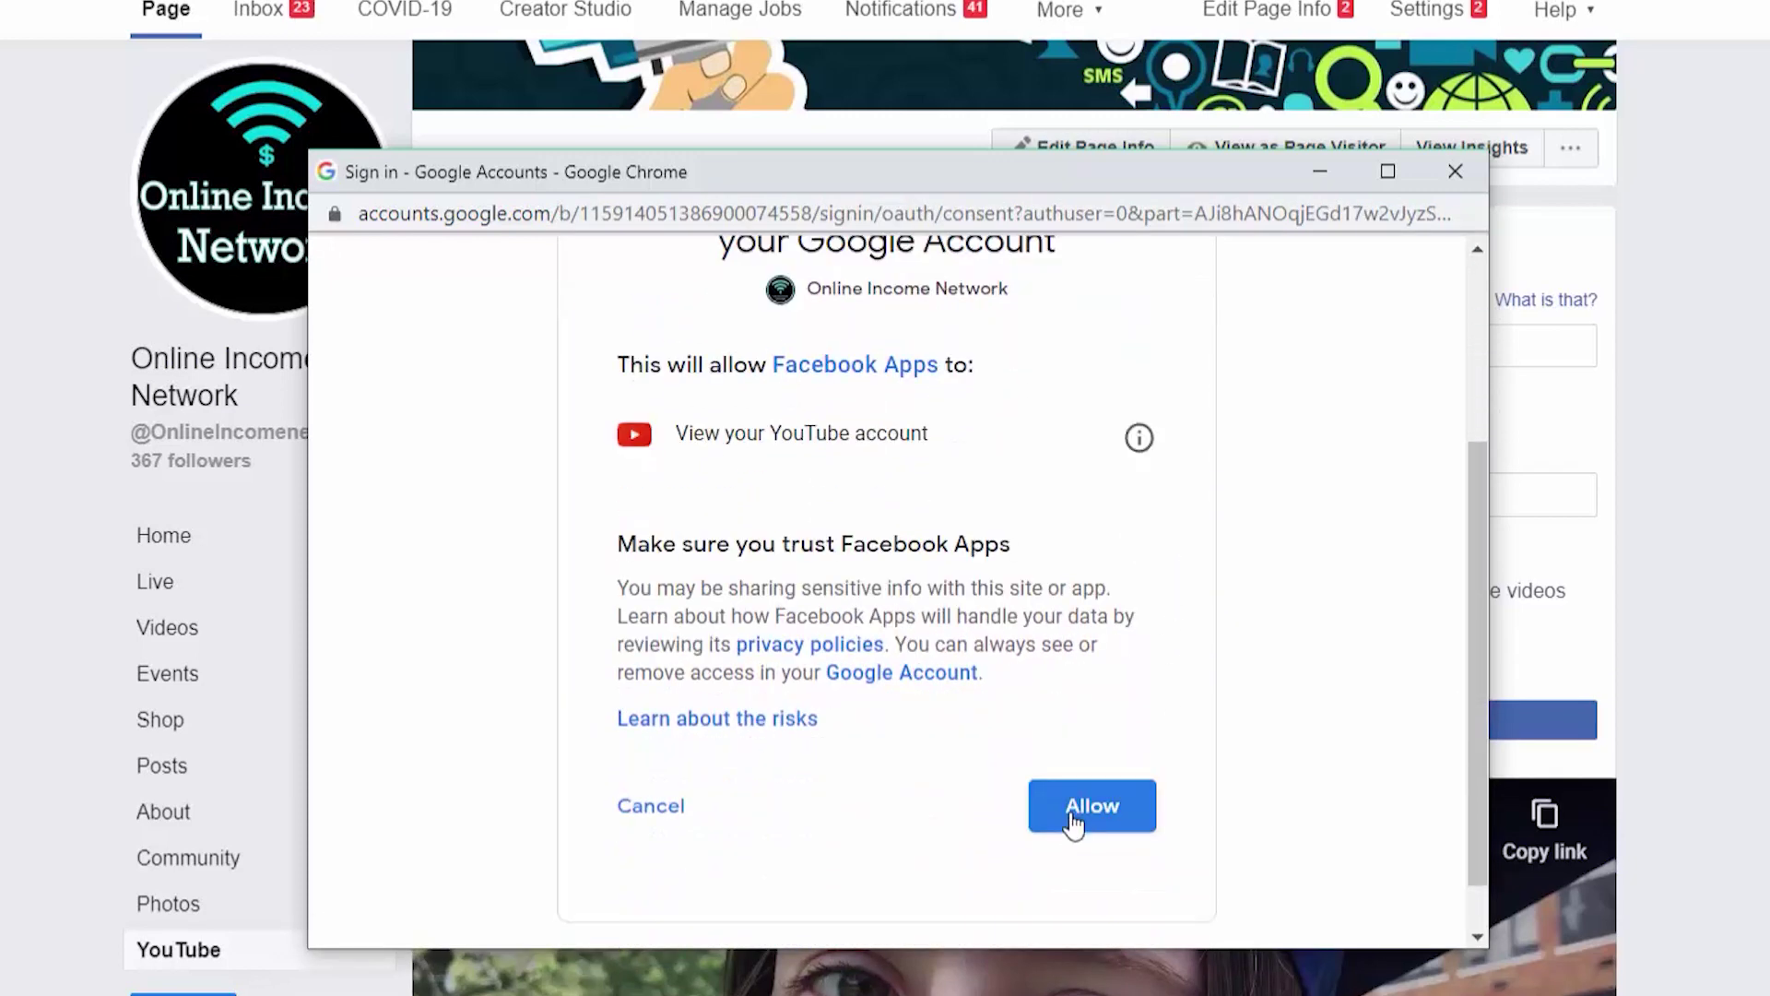
pyautogui.click(1114, 819)
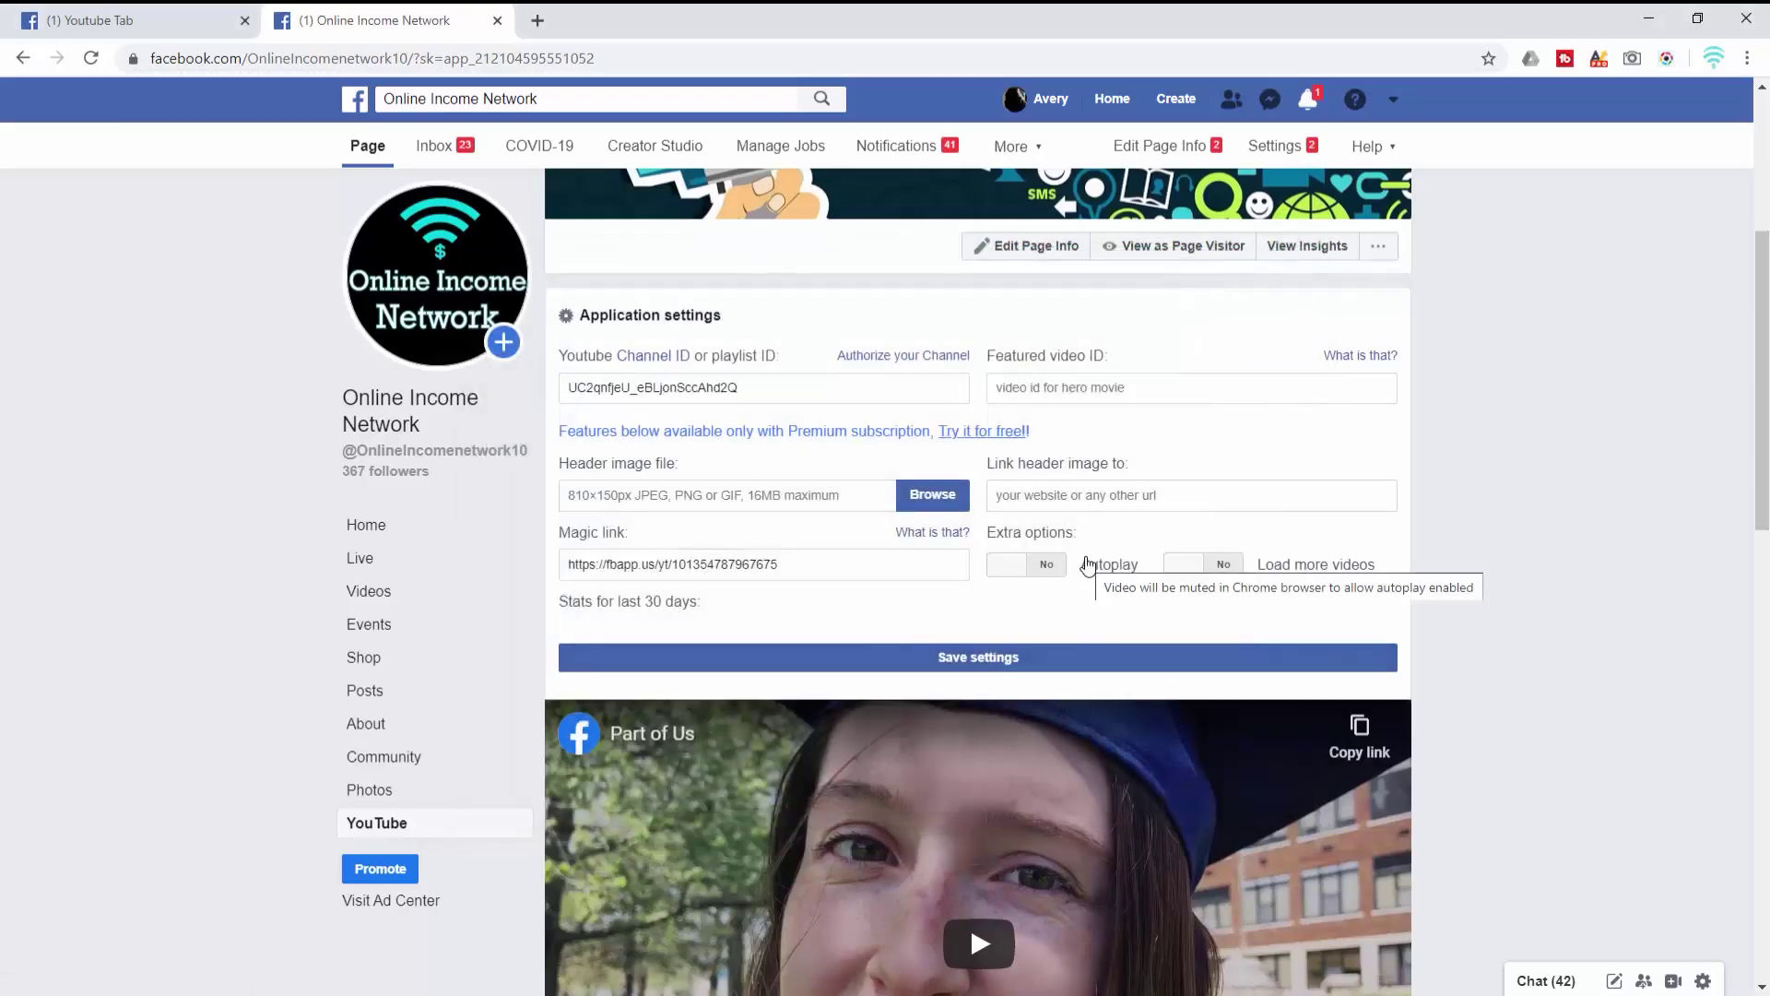
pyautogui.hotkey('ctrl', 't')
pyautogui.click(244, 21)
# Set the recurring-payments PayPal video's URL as the featured video ID and save the settings.
pyautogui.click(768, 485)
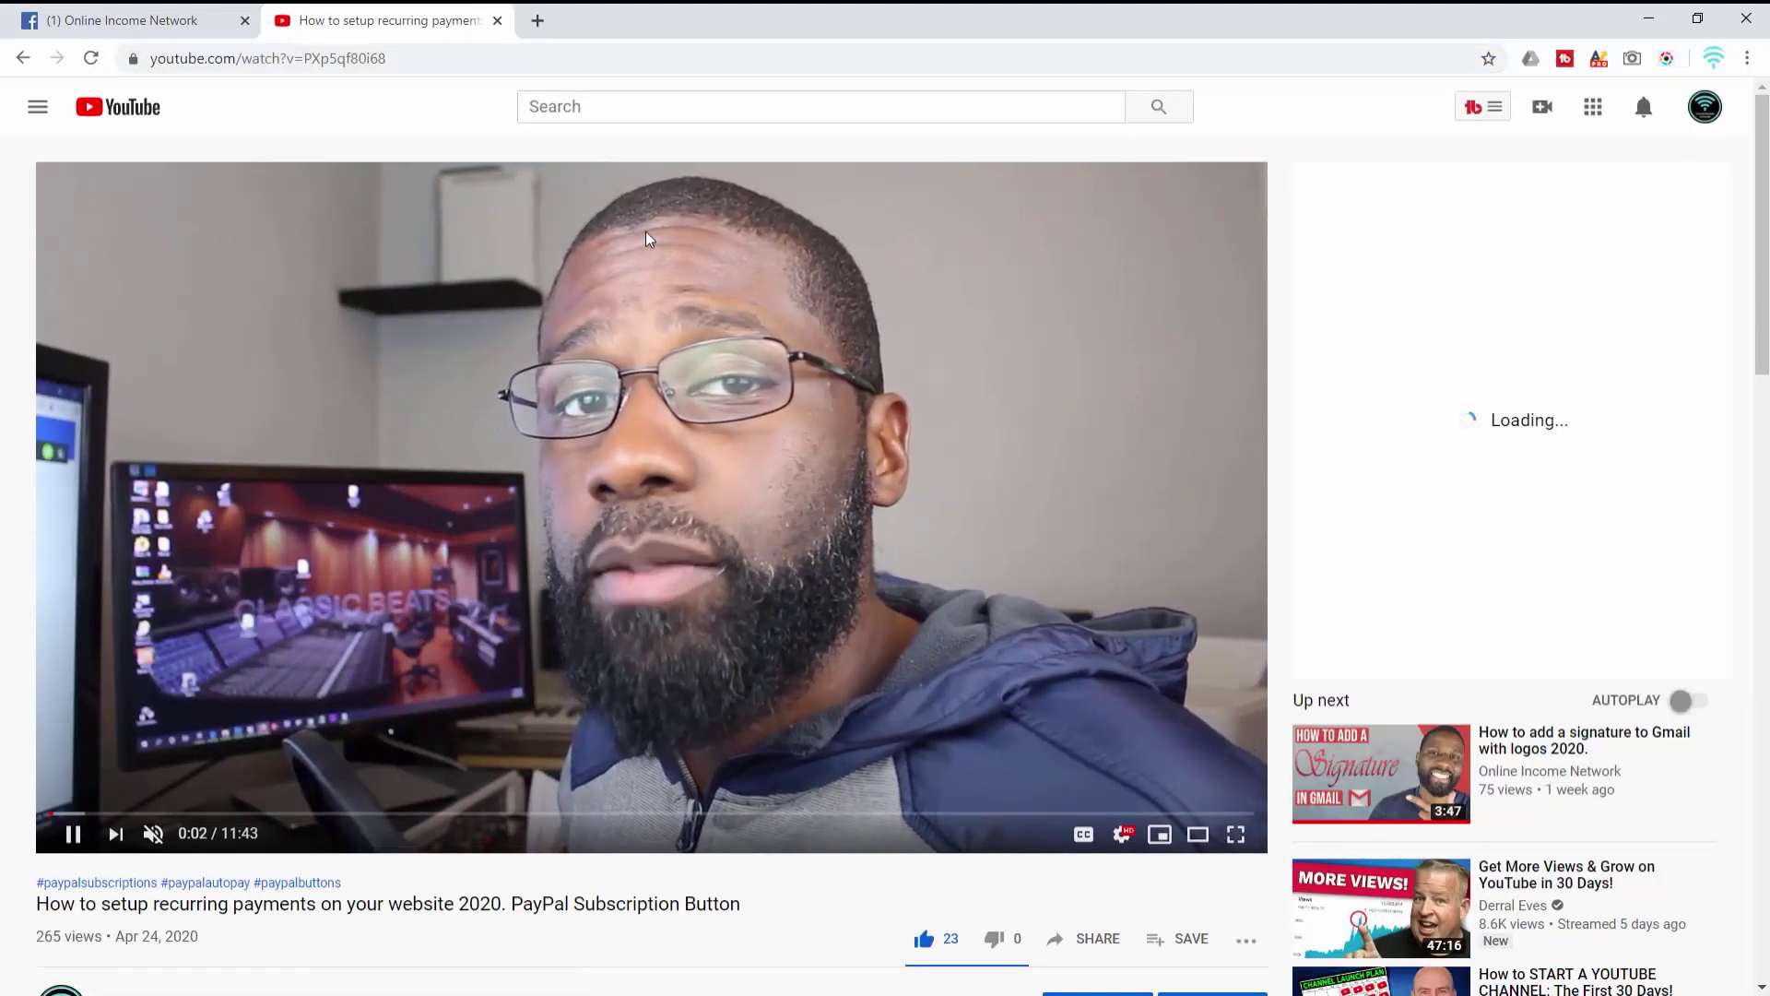
pyautogui.scroll(-1, 643, 314)
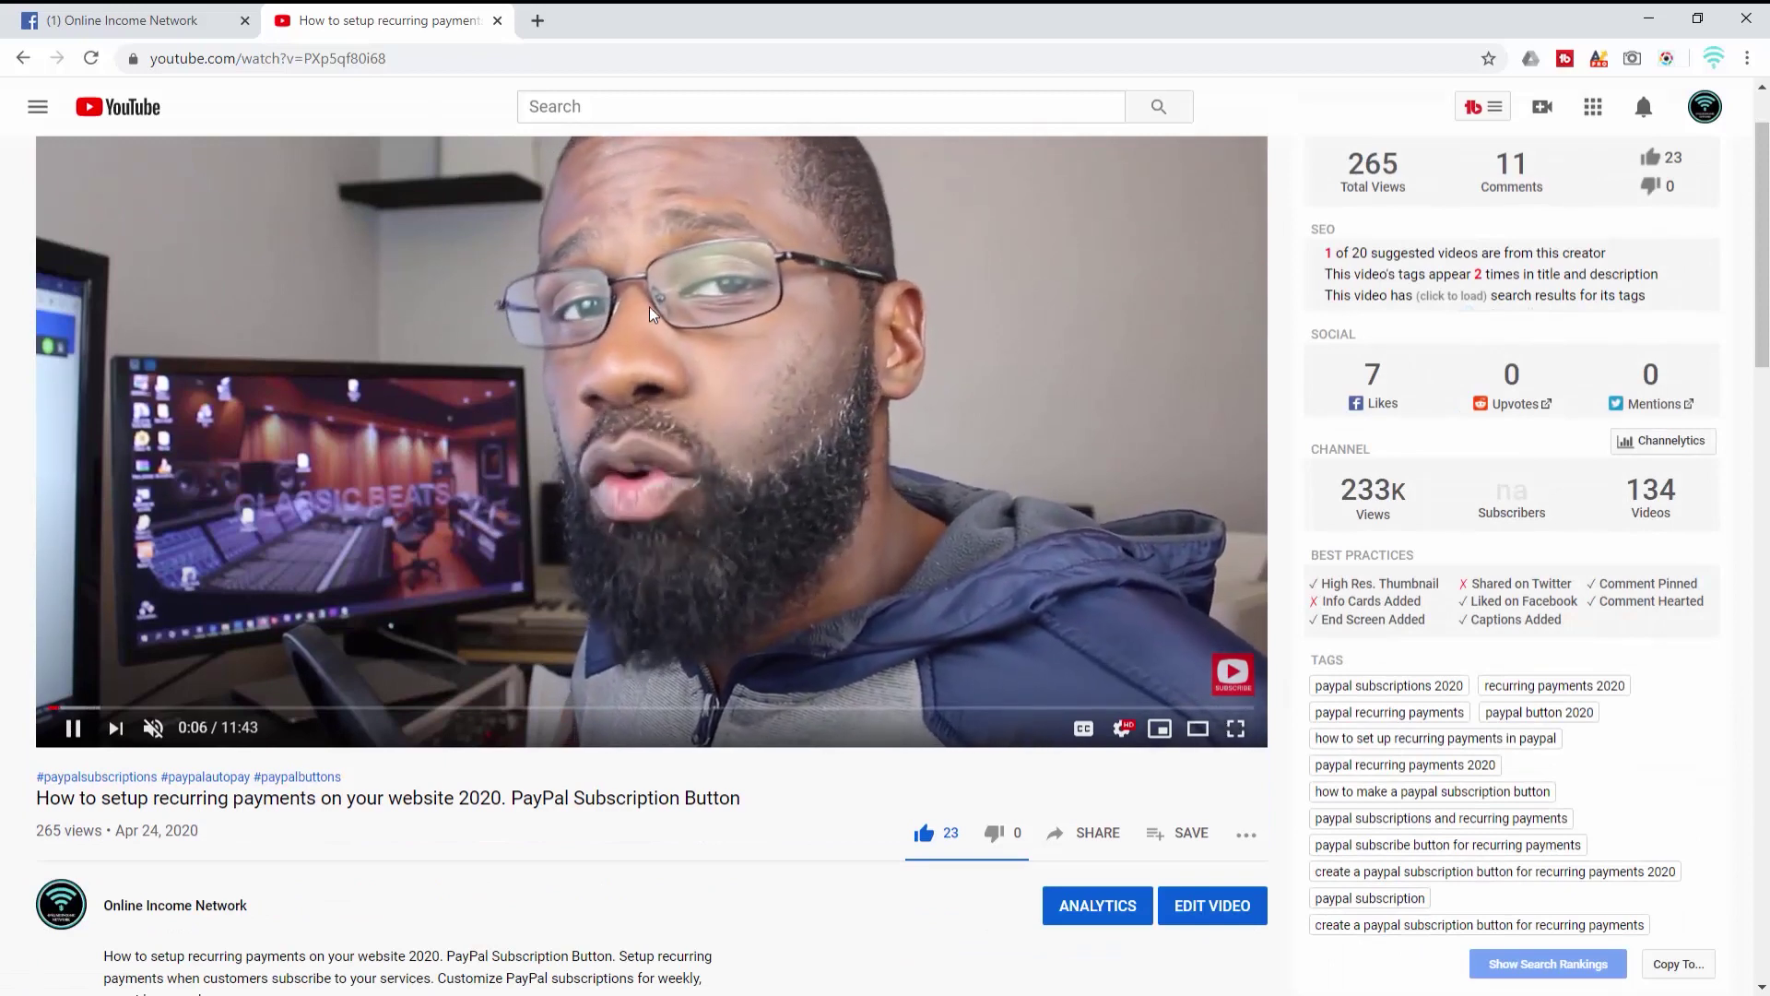
pyautogui.scroll(1, 660, 314)
pyautogui.click(383, 60)
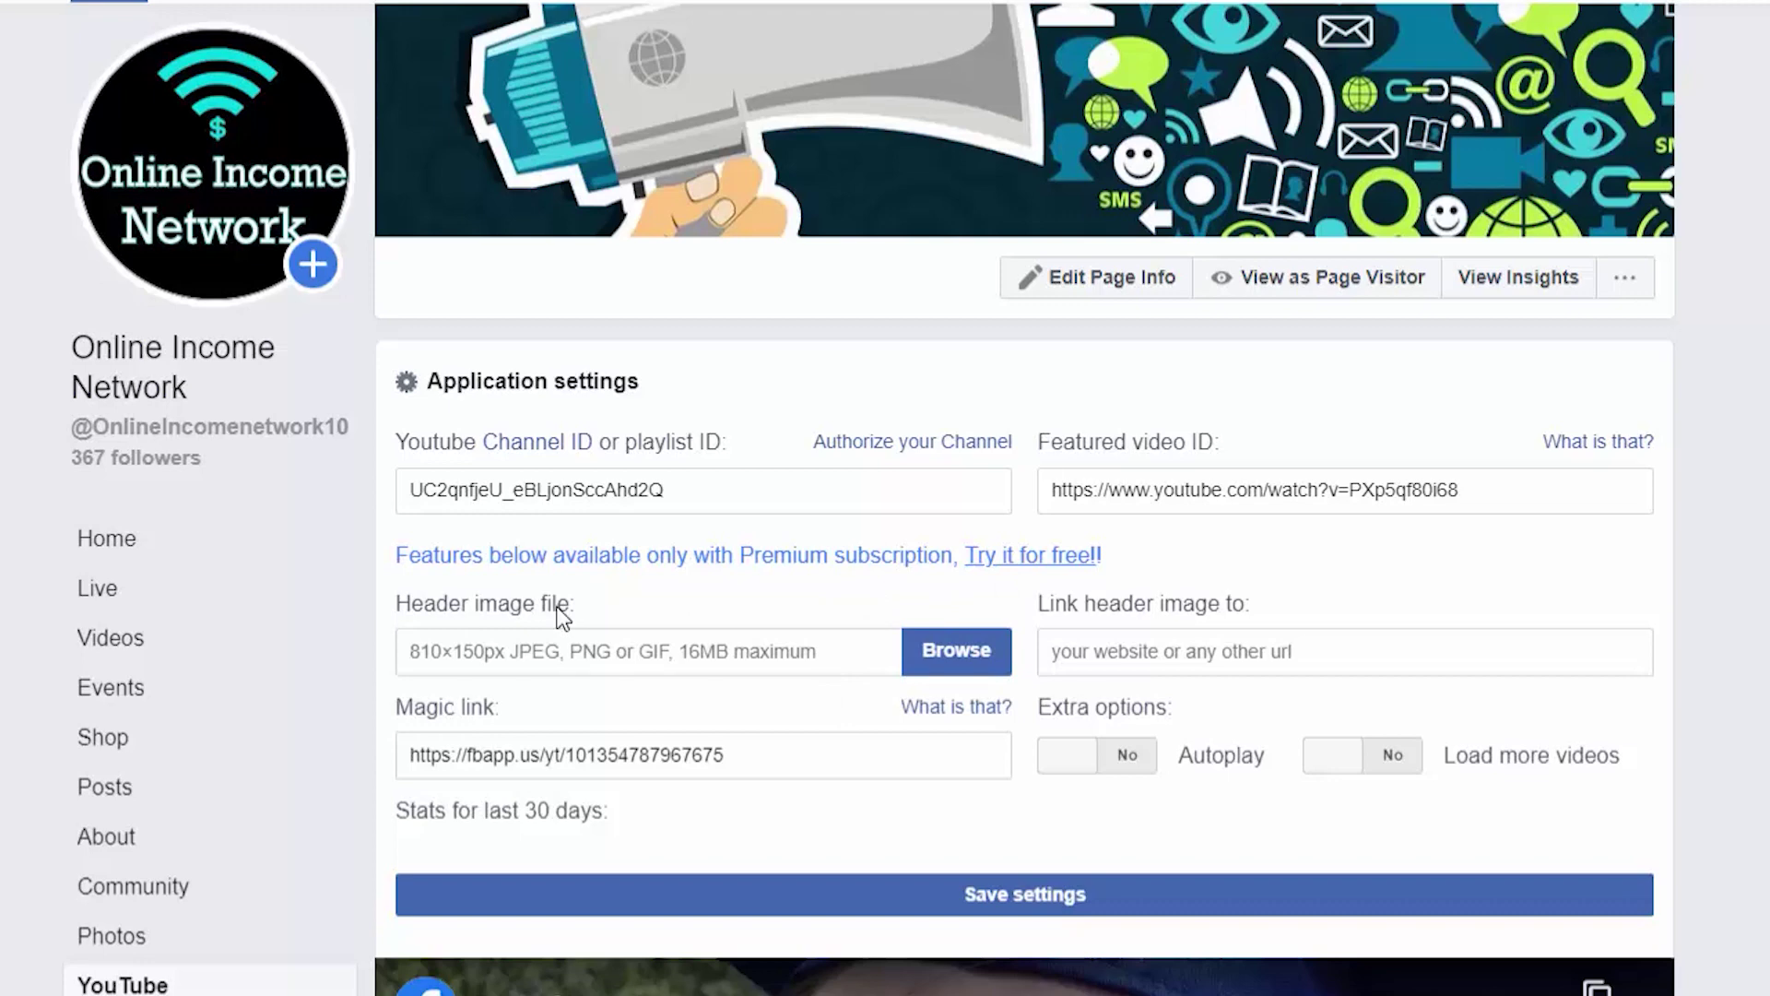
pyautogui.scroll(-2, 560, 616)
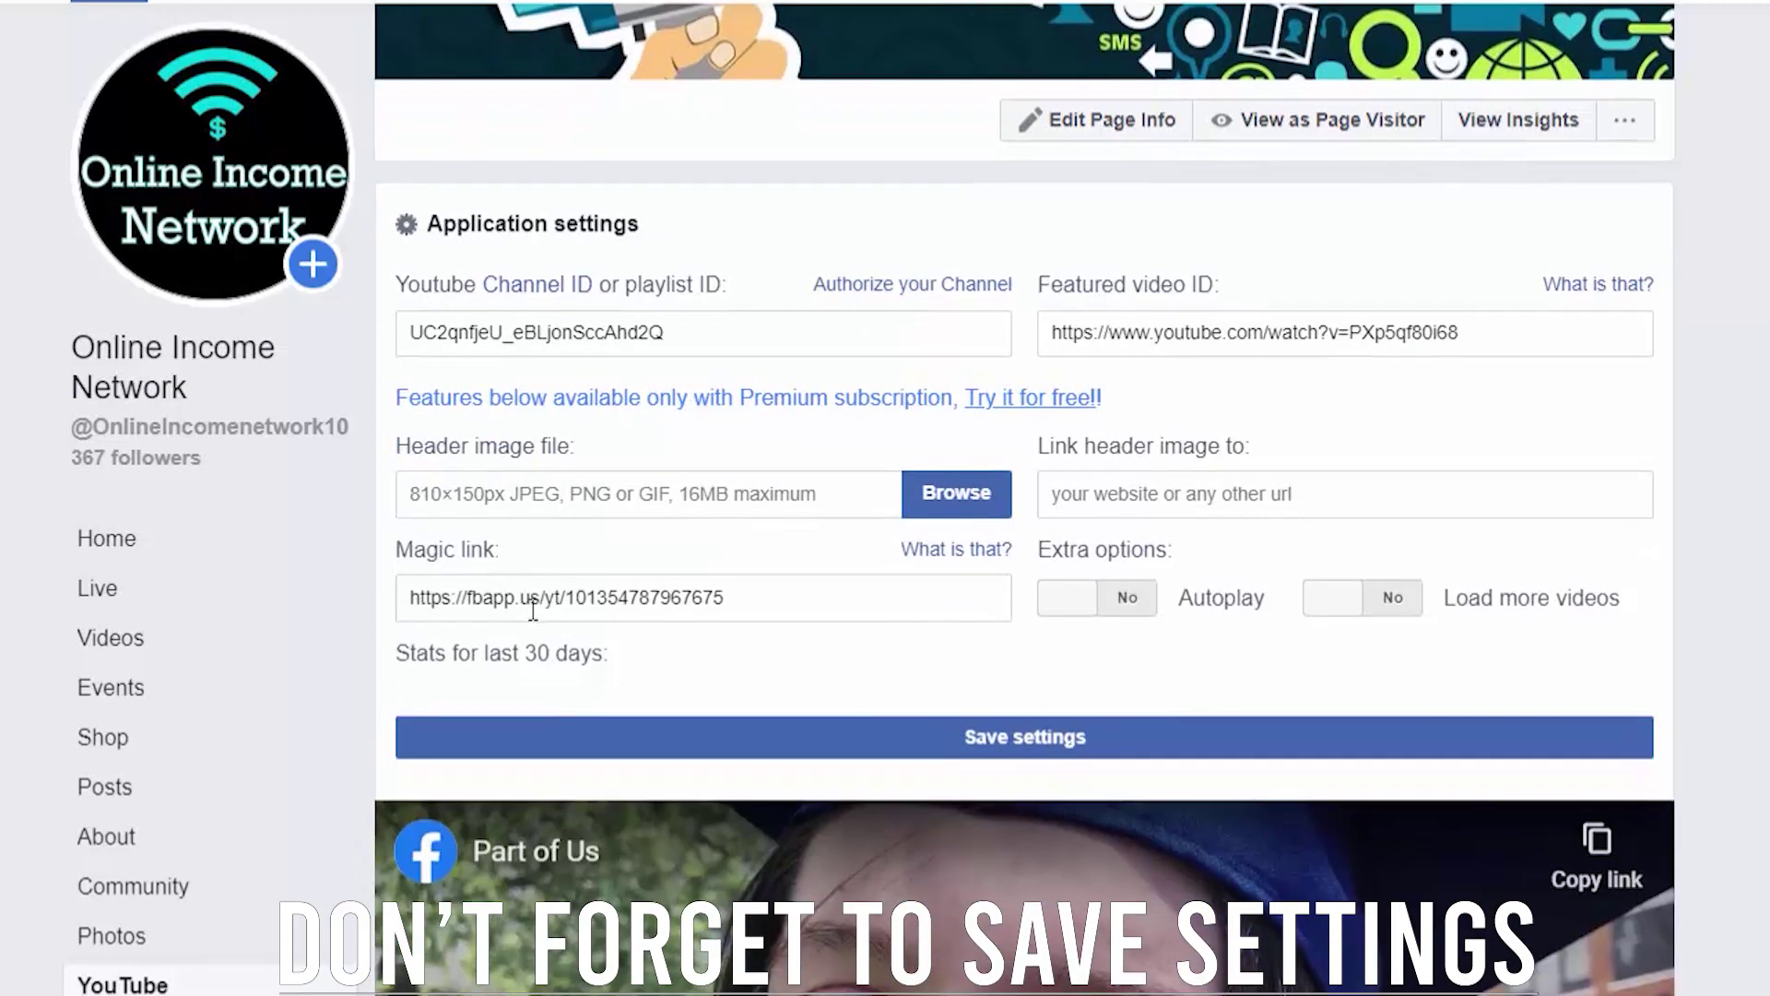
pyautogui.click(1020, 738)
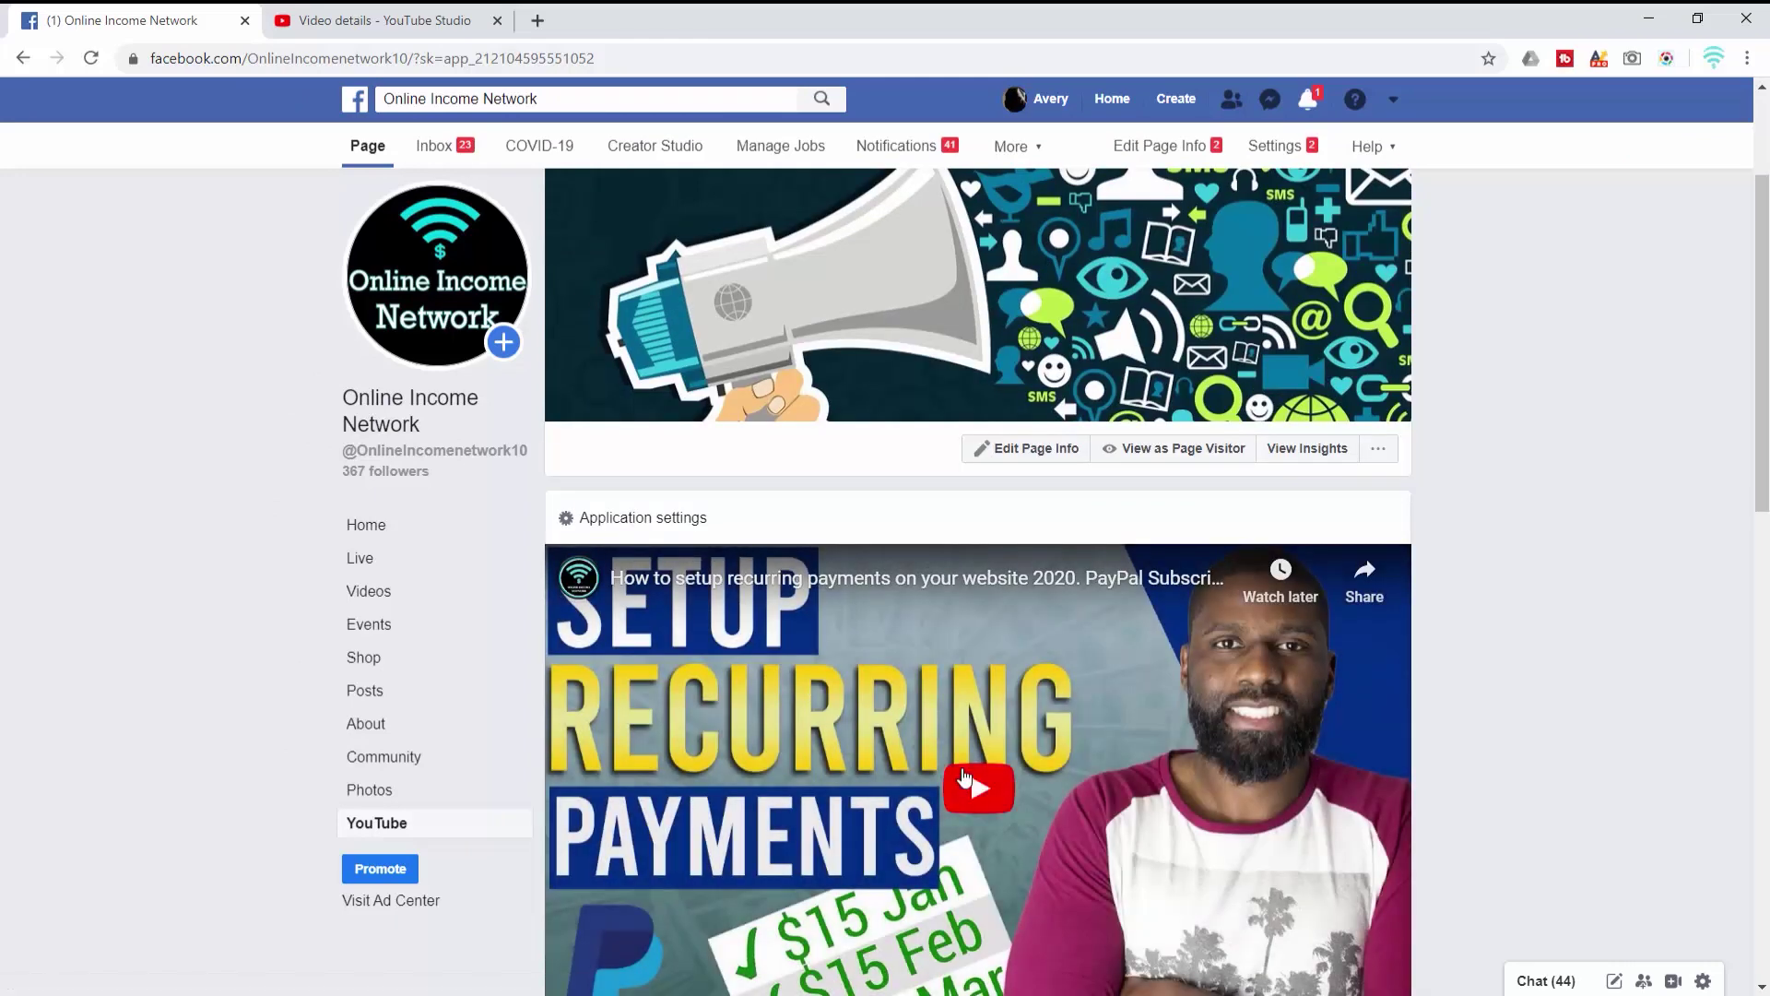
# Scroll through the channel's video grid below the featured video on the YouTube tab.
pyautogui.scroll(-5, 1498, 724)
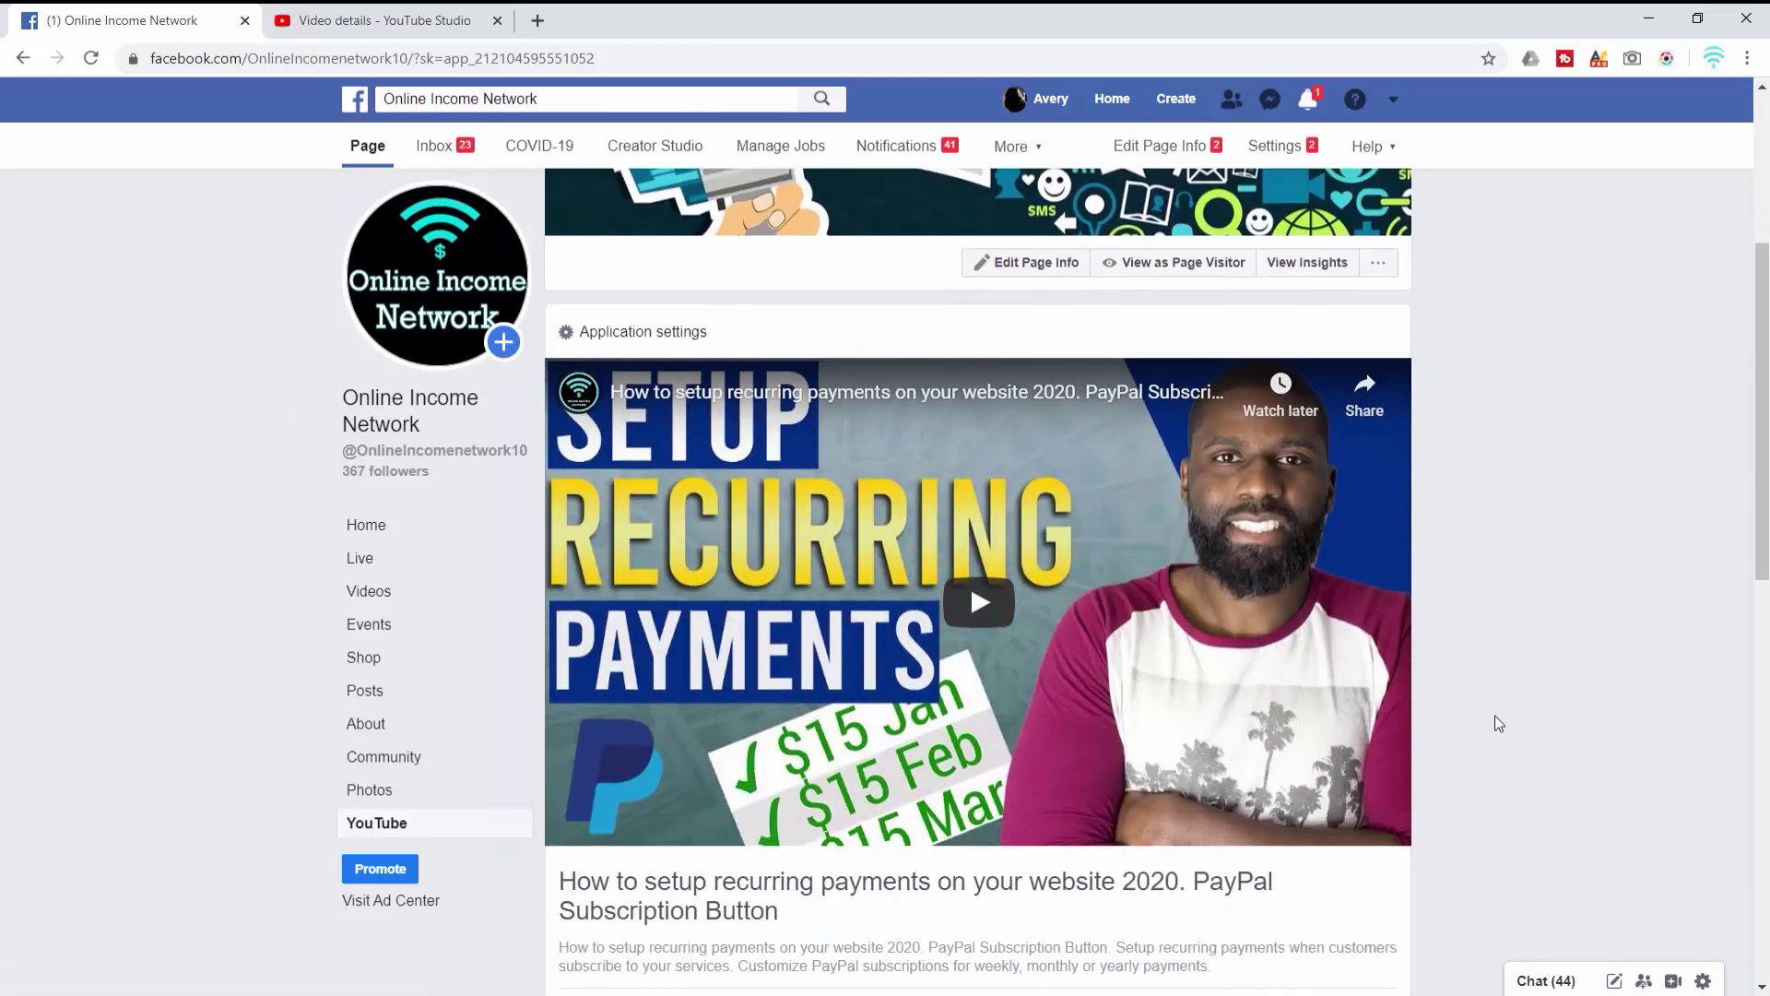
pyautogui.scroll(-2, 1501, 710)
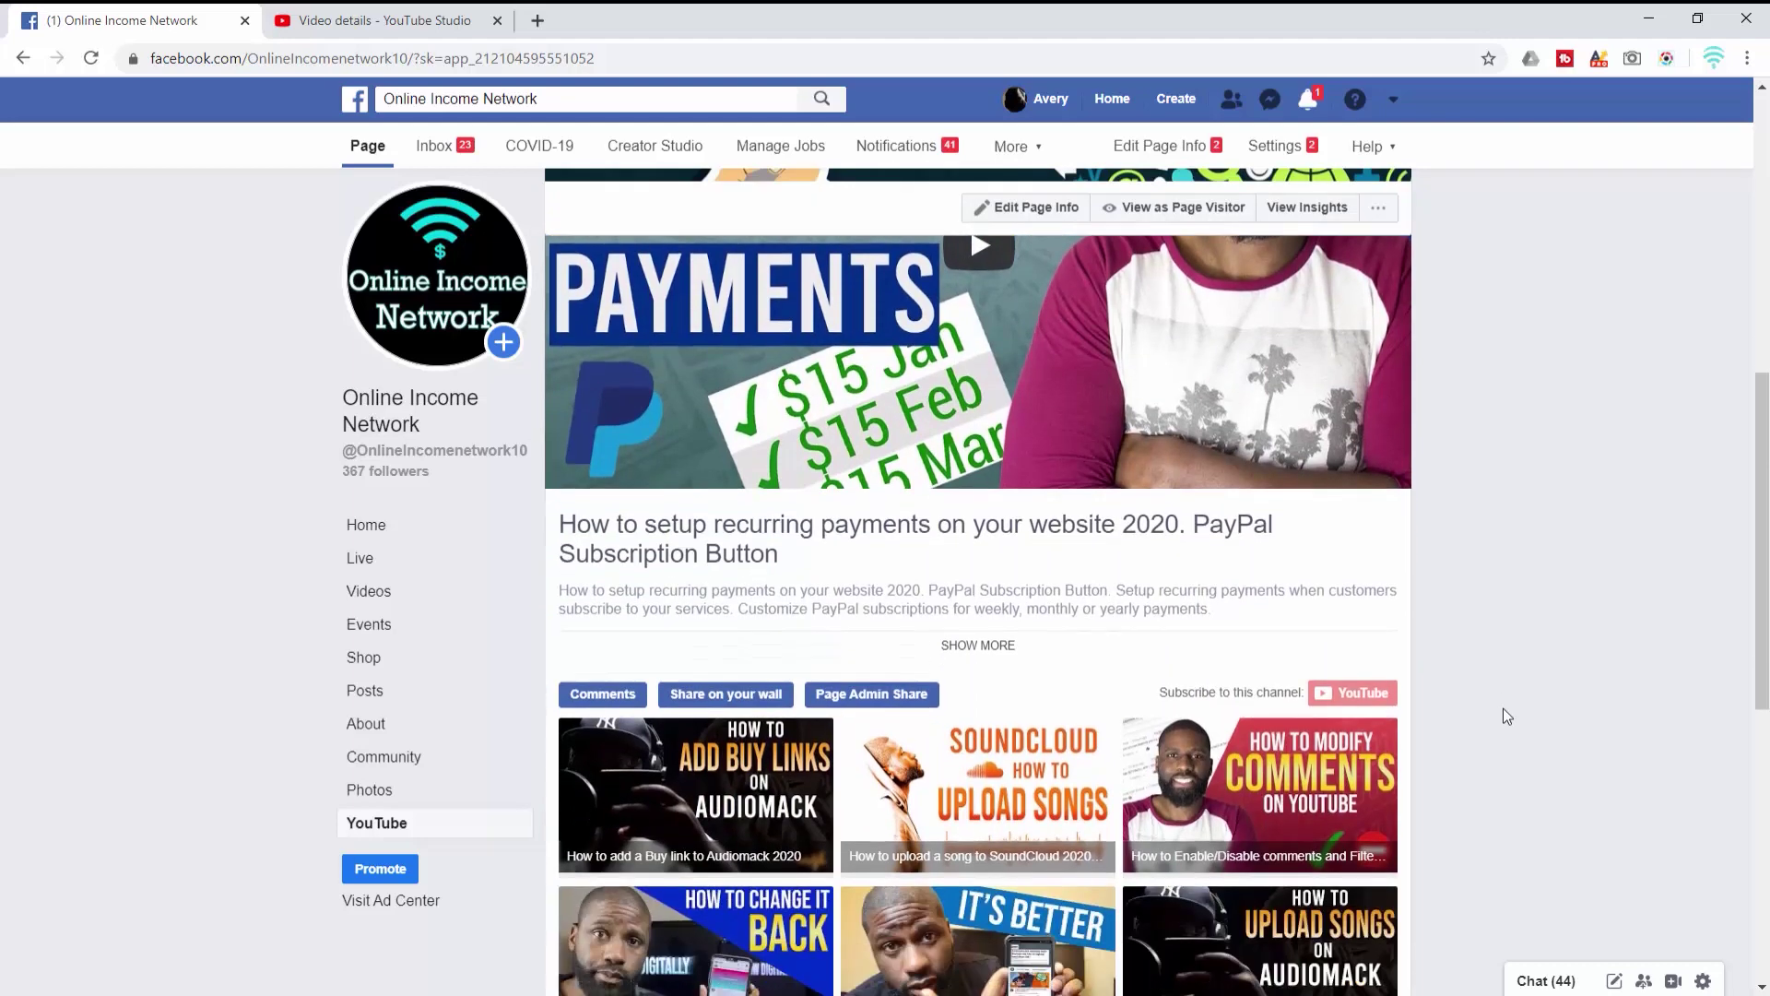
pyautogui.scroll(-1, 1503, 708)
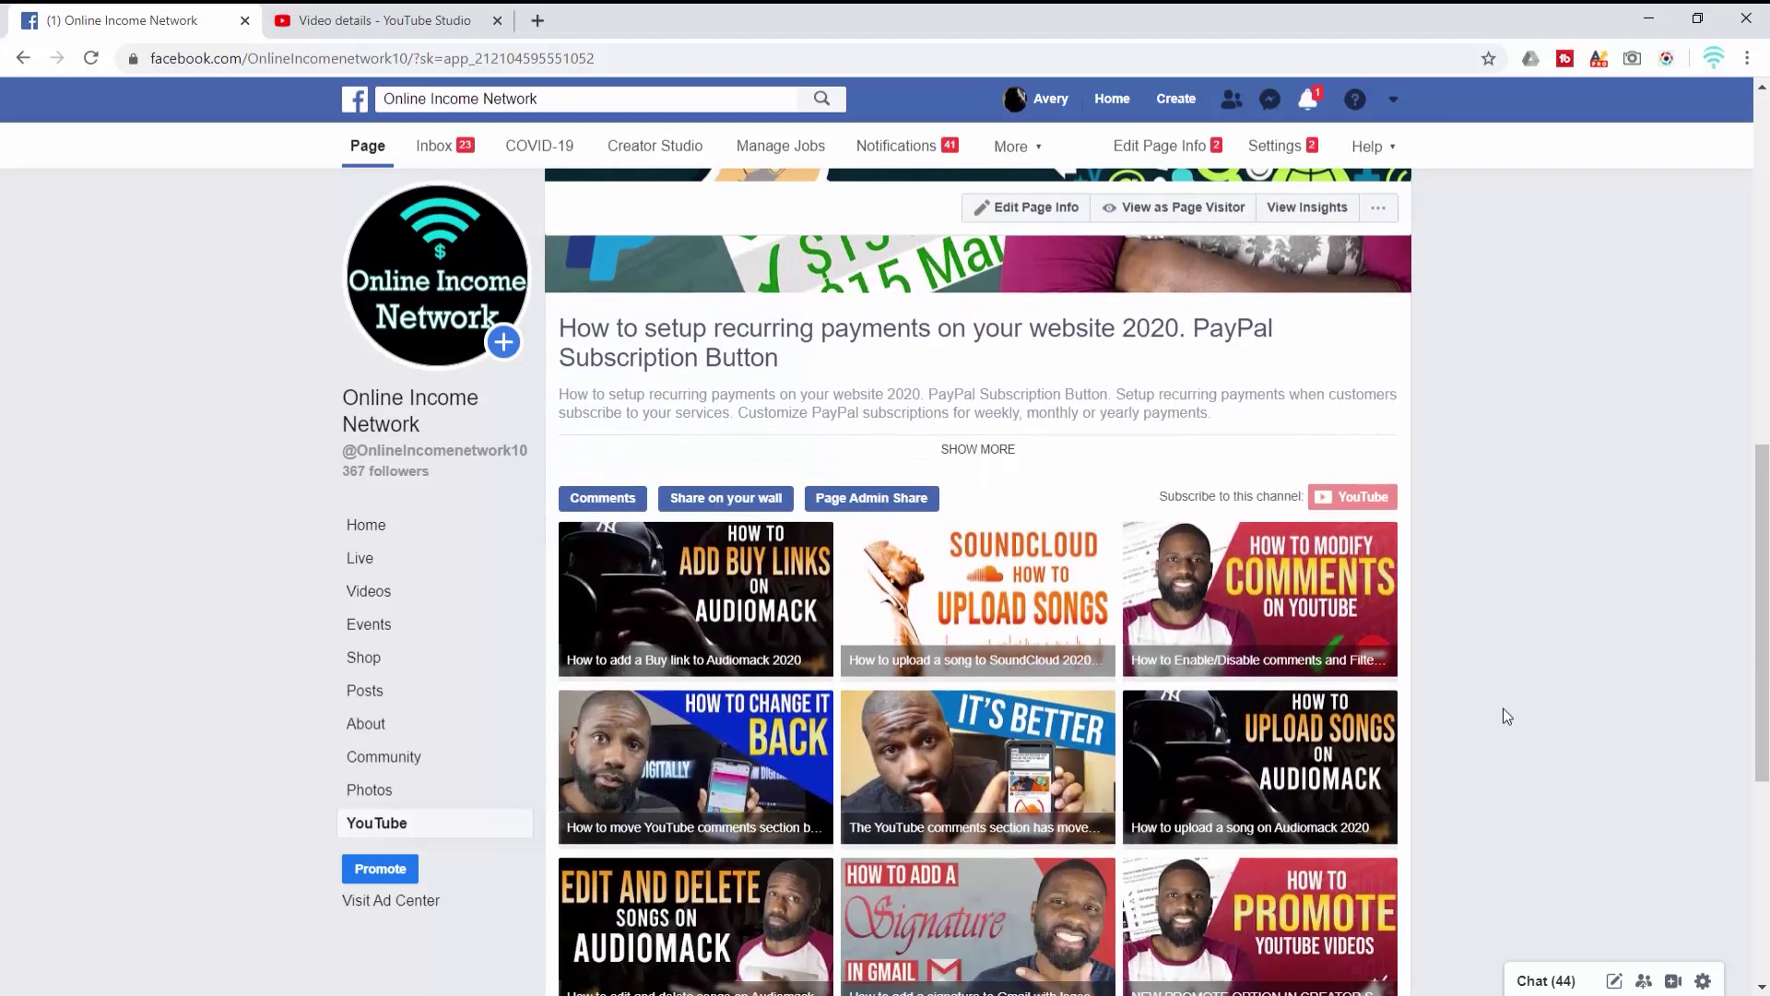
pyautogui.scroll(-5, 1497, 682)
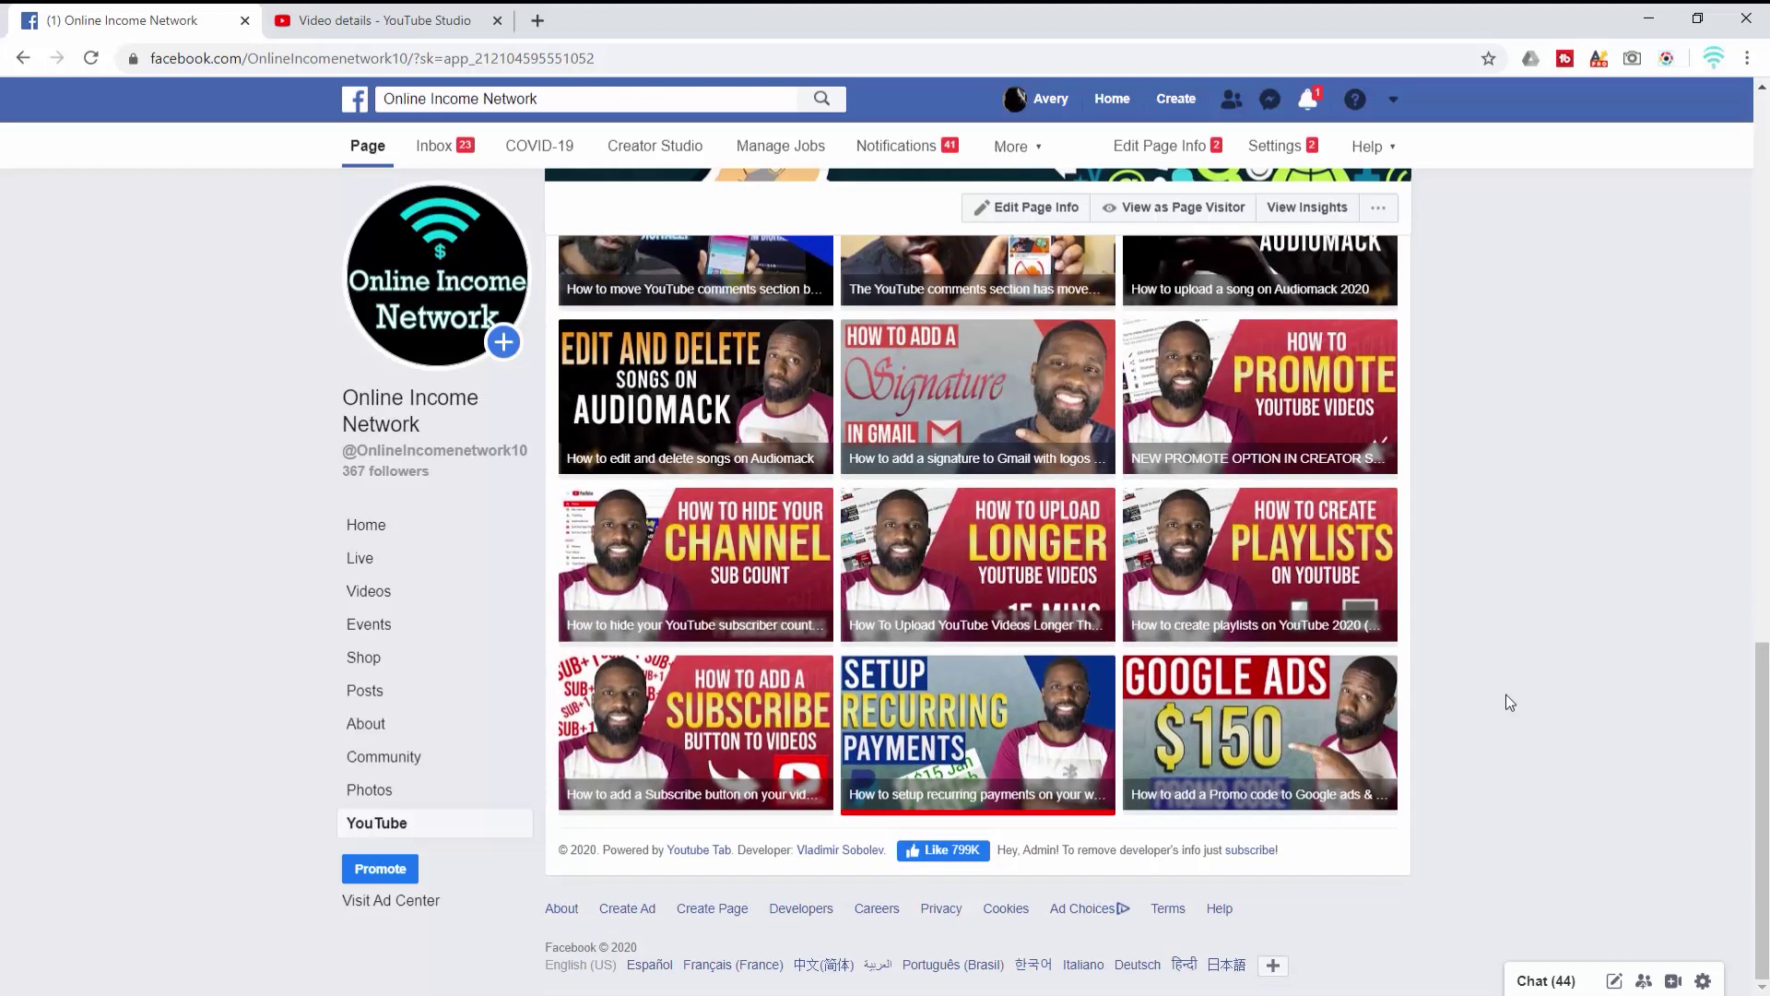
pyautogui.scroll(6, 1507, 694)
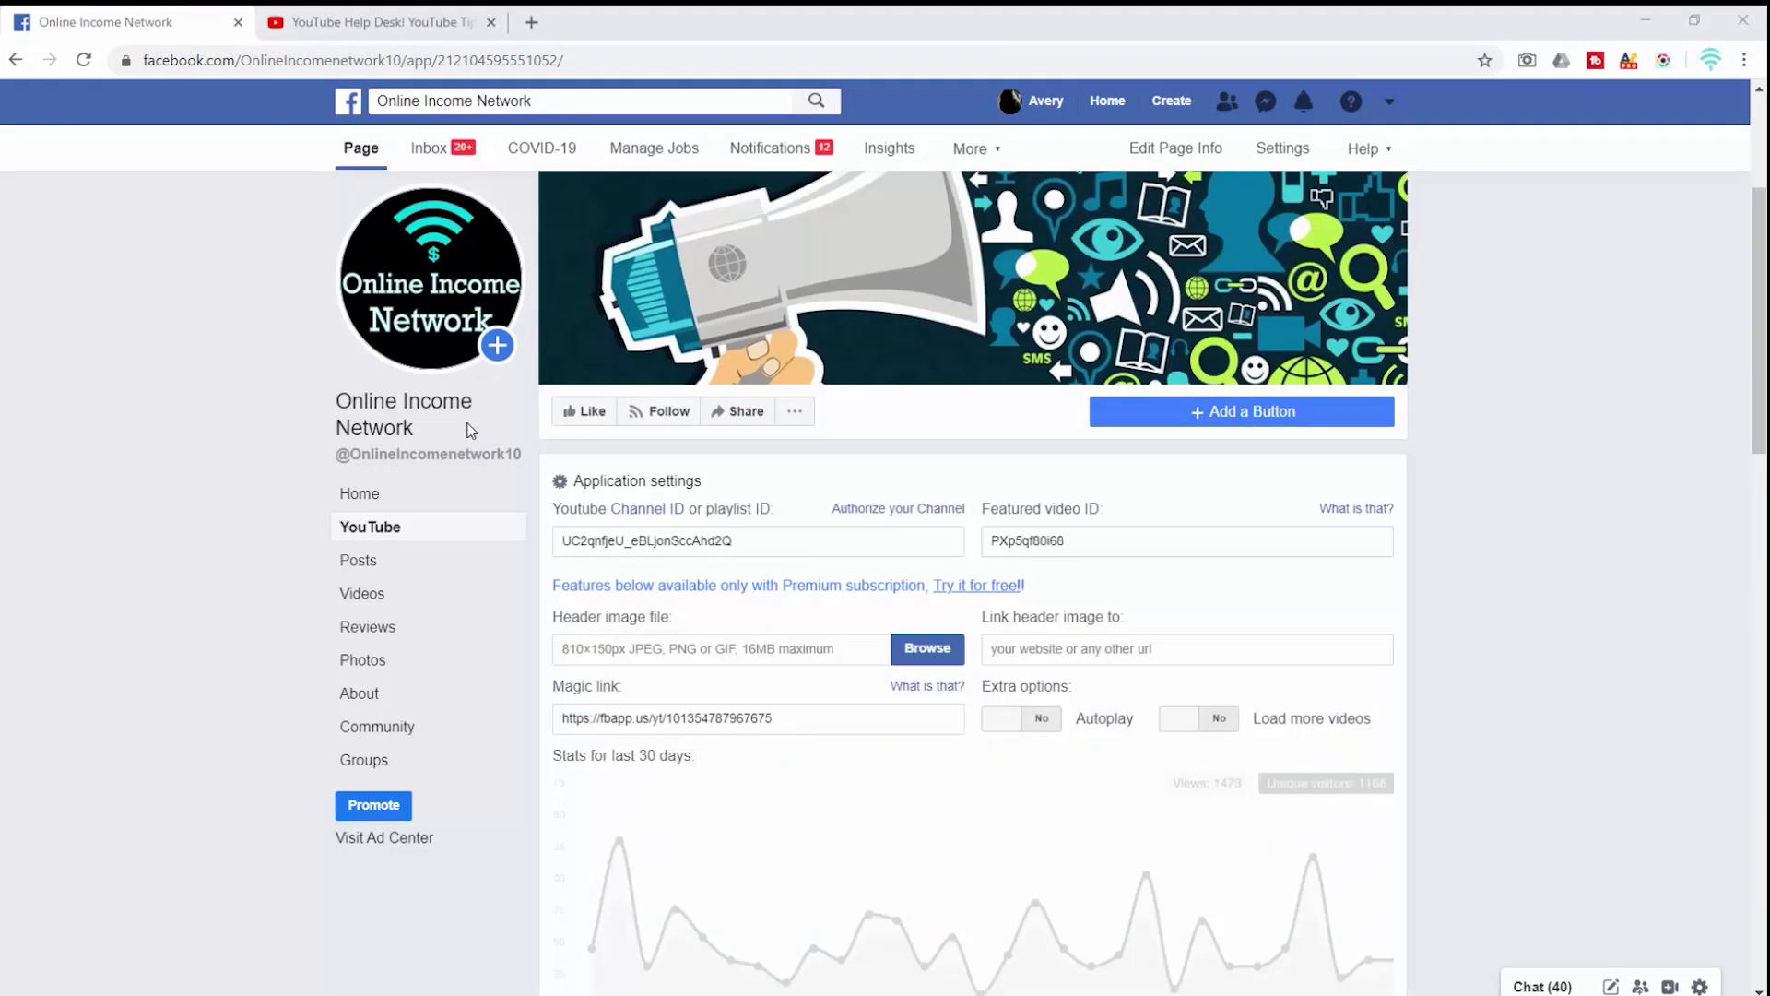
# Replace the channel ID with the YouTube Help Desk! YouTube Tips playlist address.
pyautogui.click(400, 35)
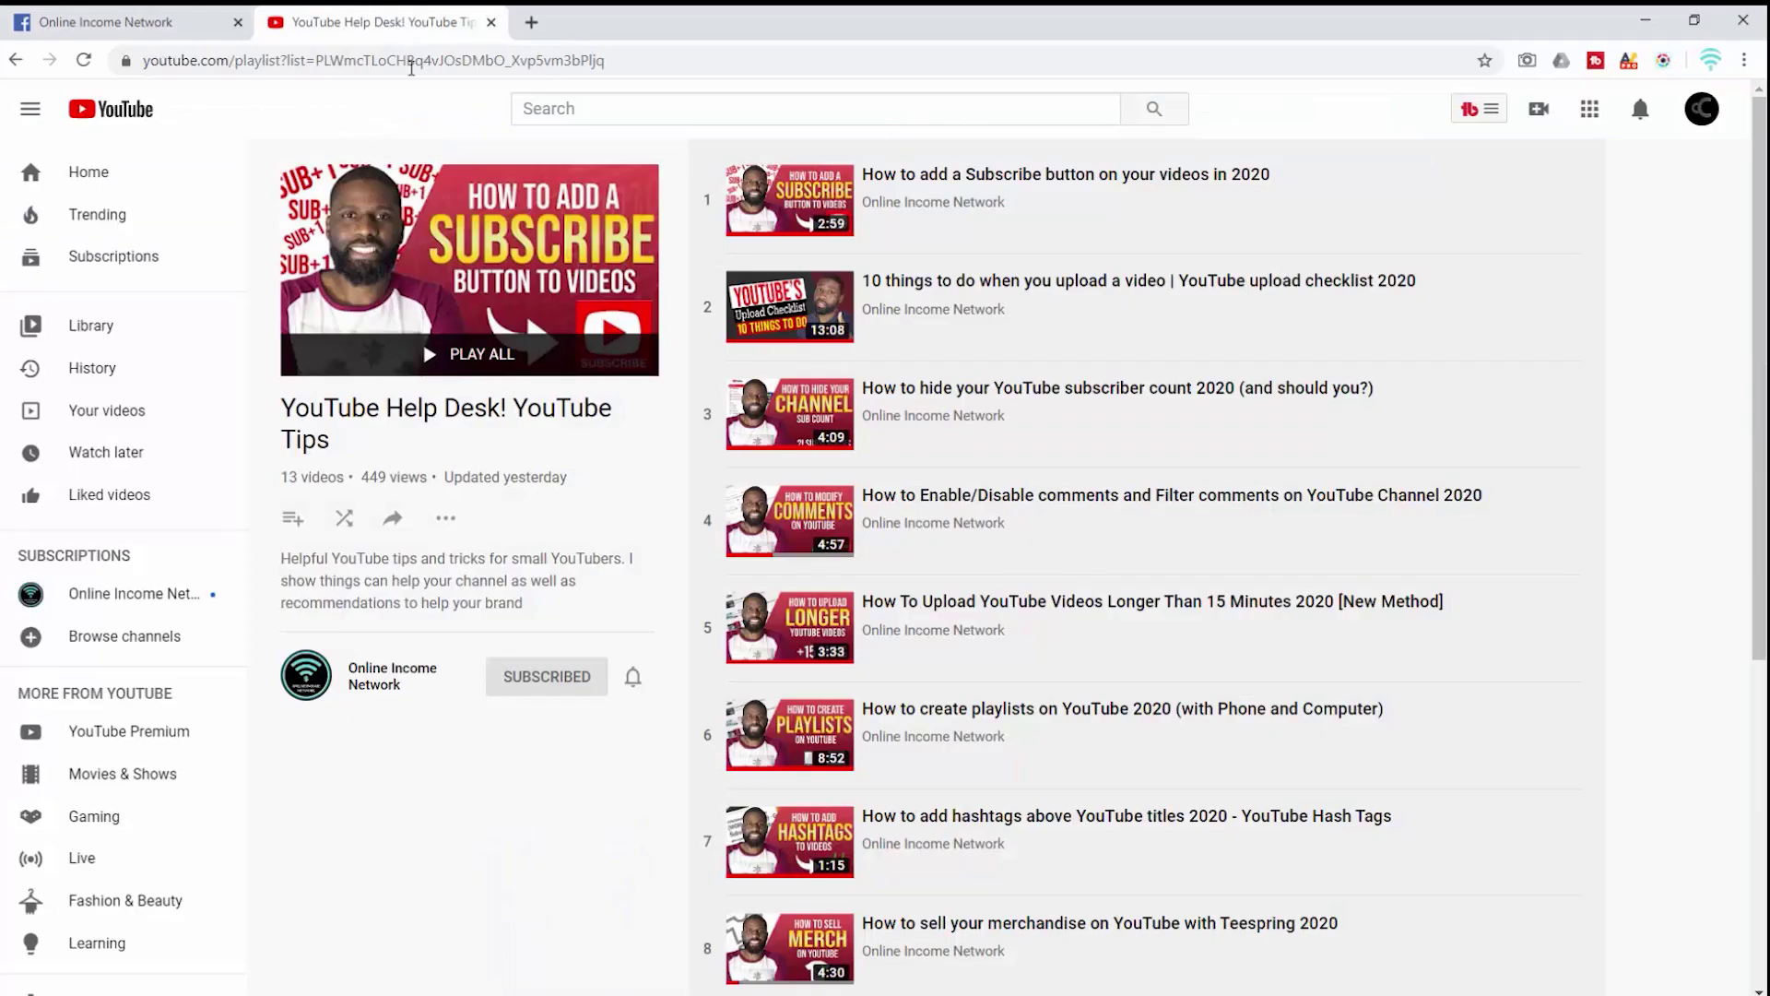
pyautogui.click(411, 67)
pyautogui.rightClick(412, 68)
pyautogui.click(472, 184)
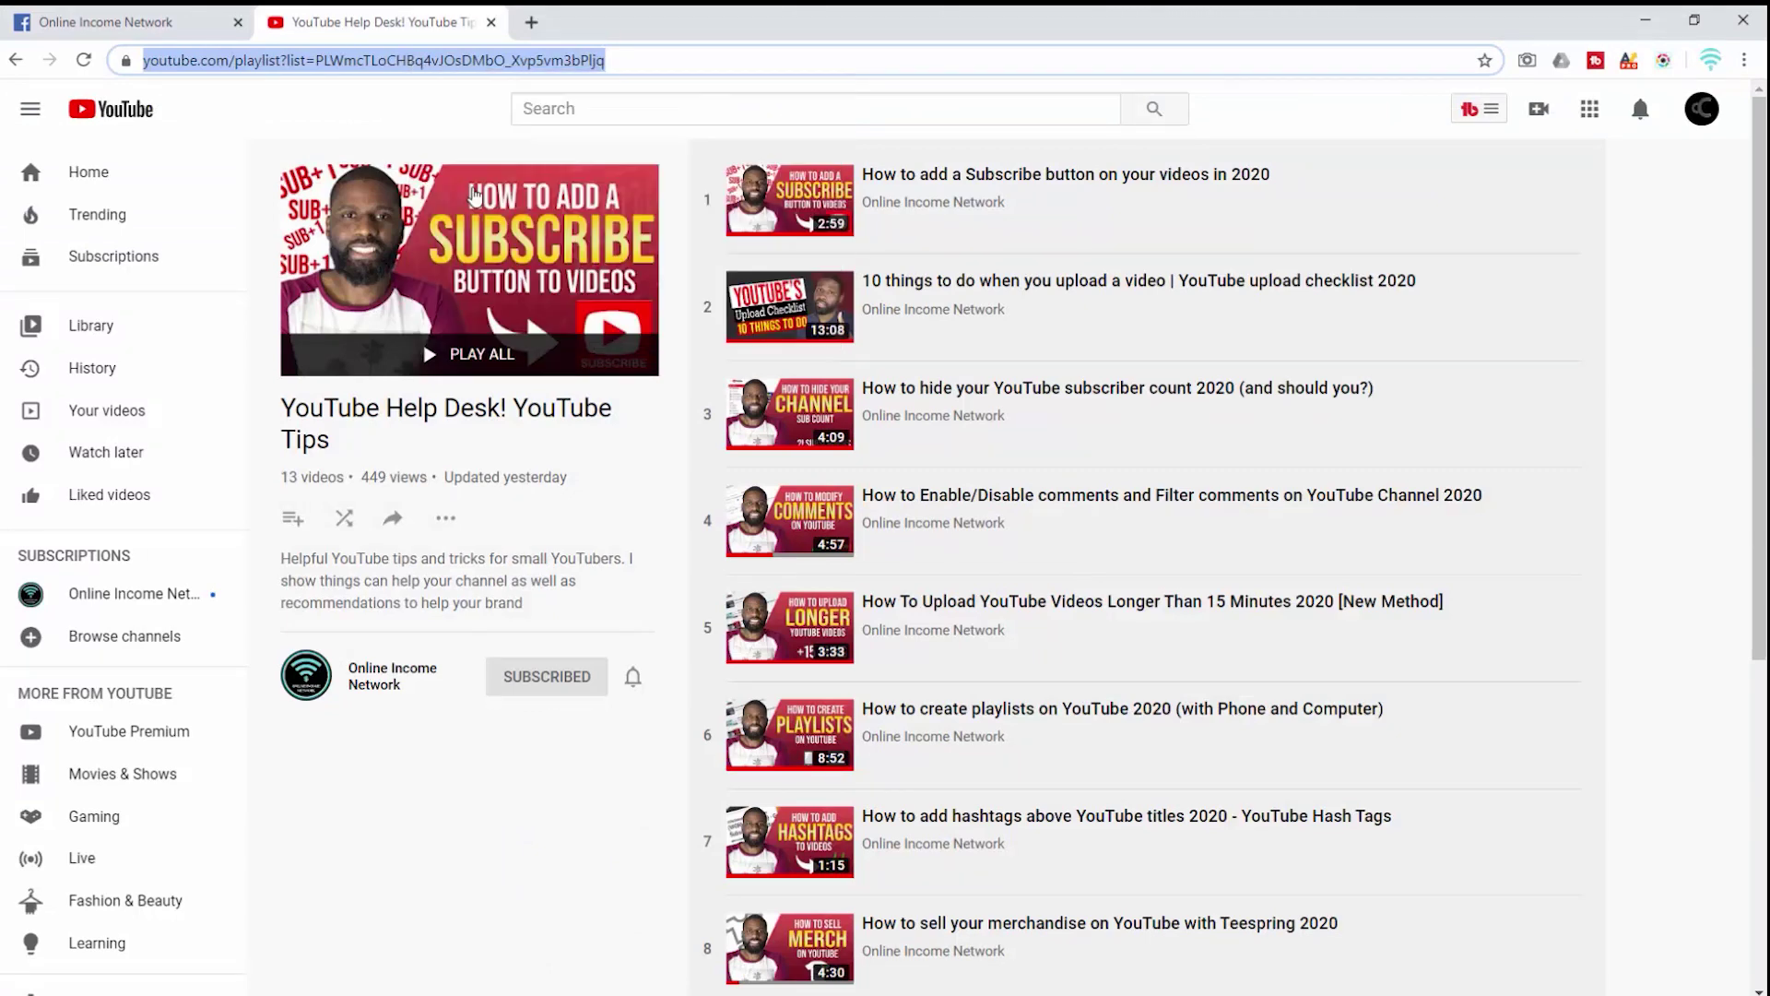
pyautogui.click(157, 24)
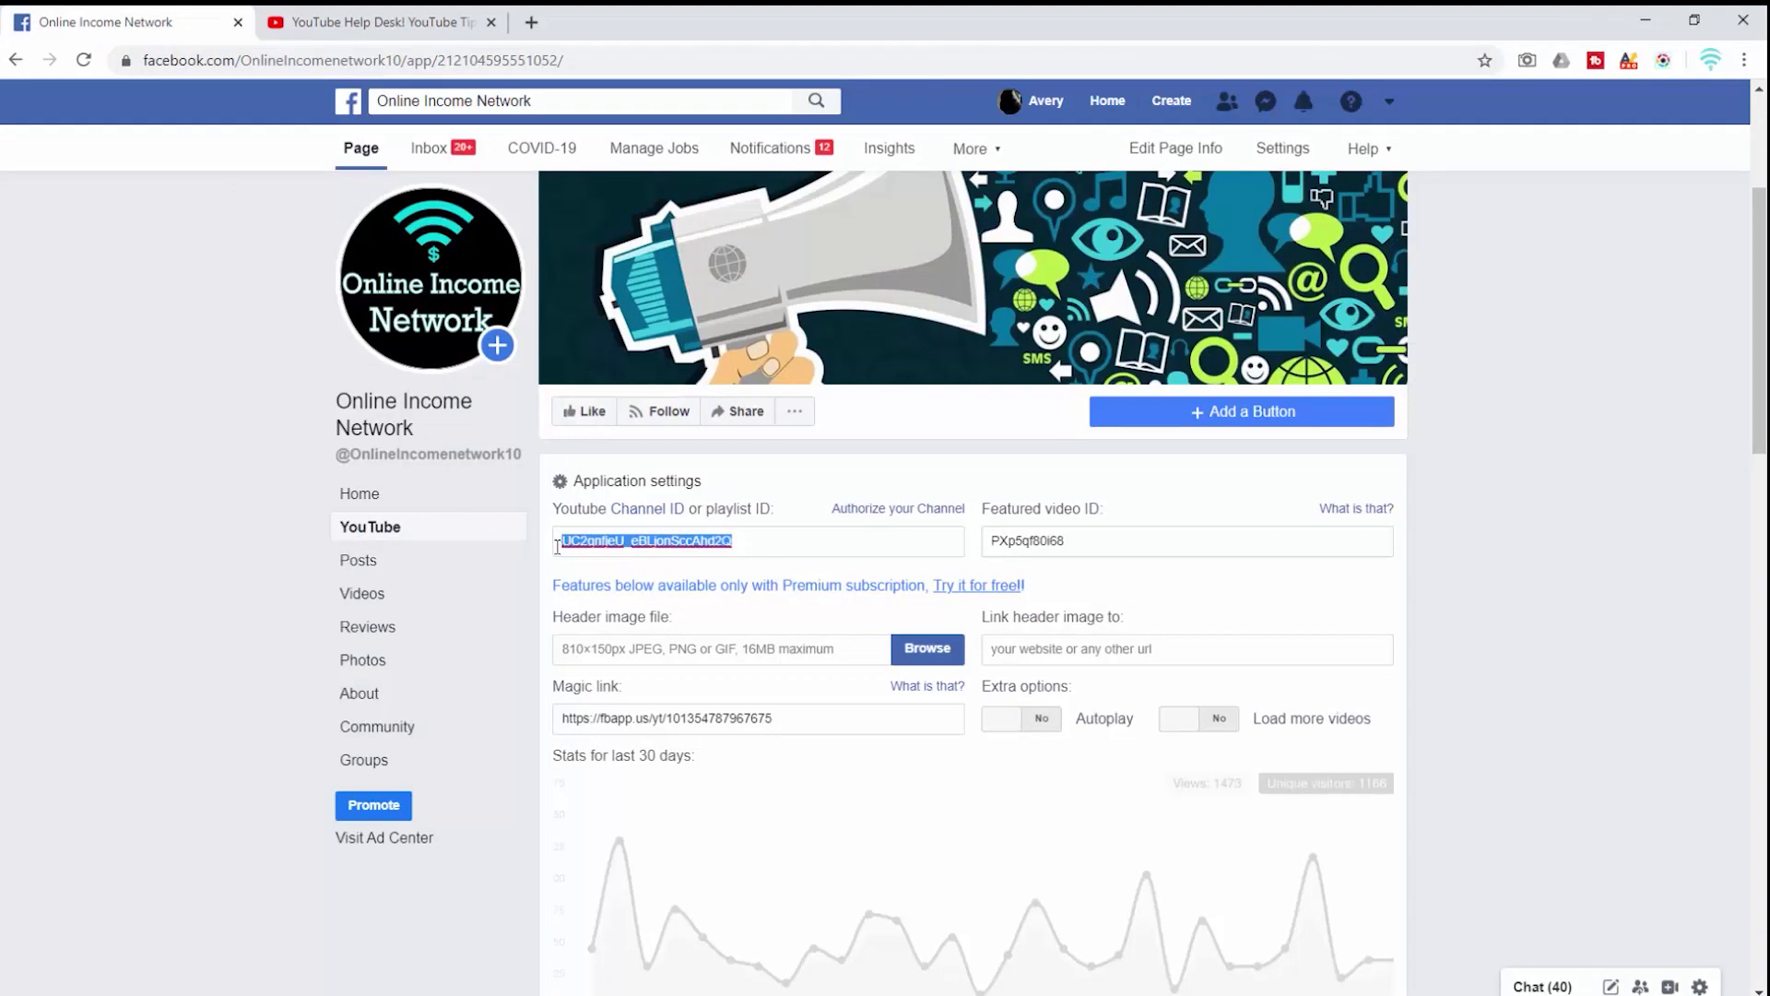
pyautogui.rightClick(613, 546)
pyautogui.click(690, 644)
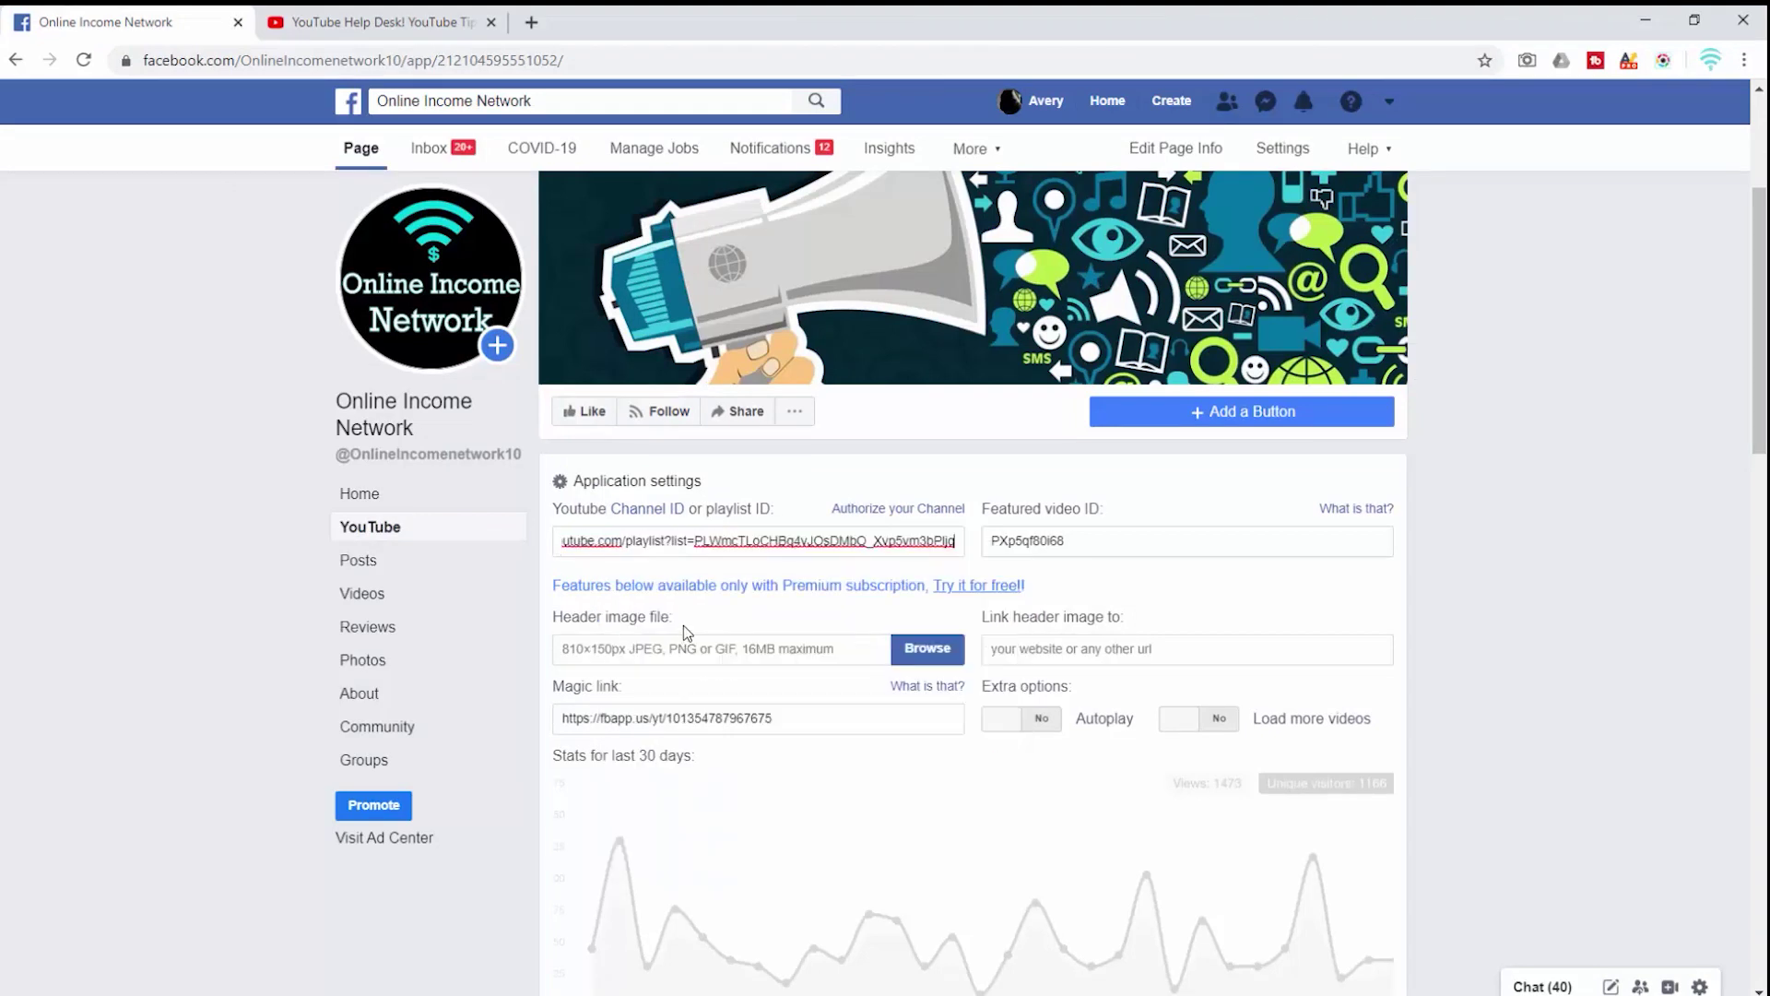
pyautogui.scroll(-1, 688, 622)
pyautogui.click(452, 26)
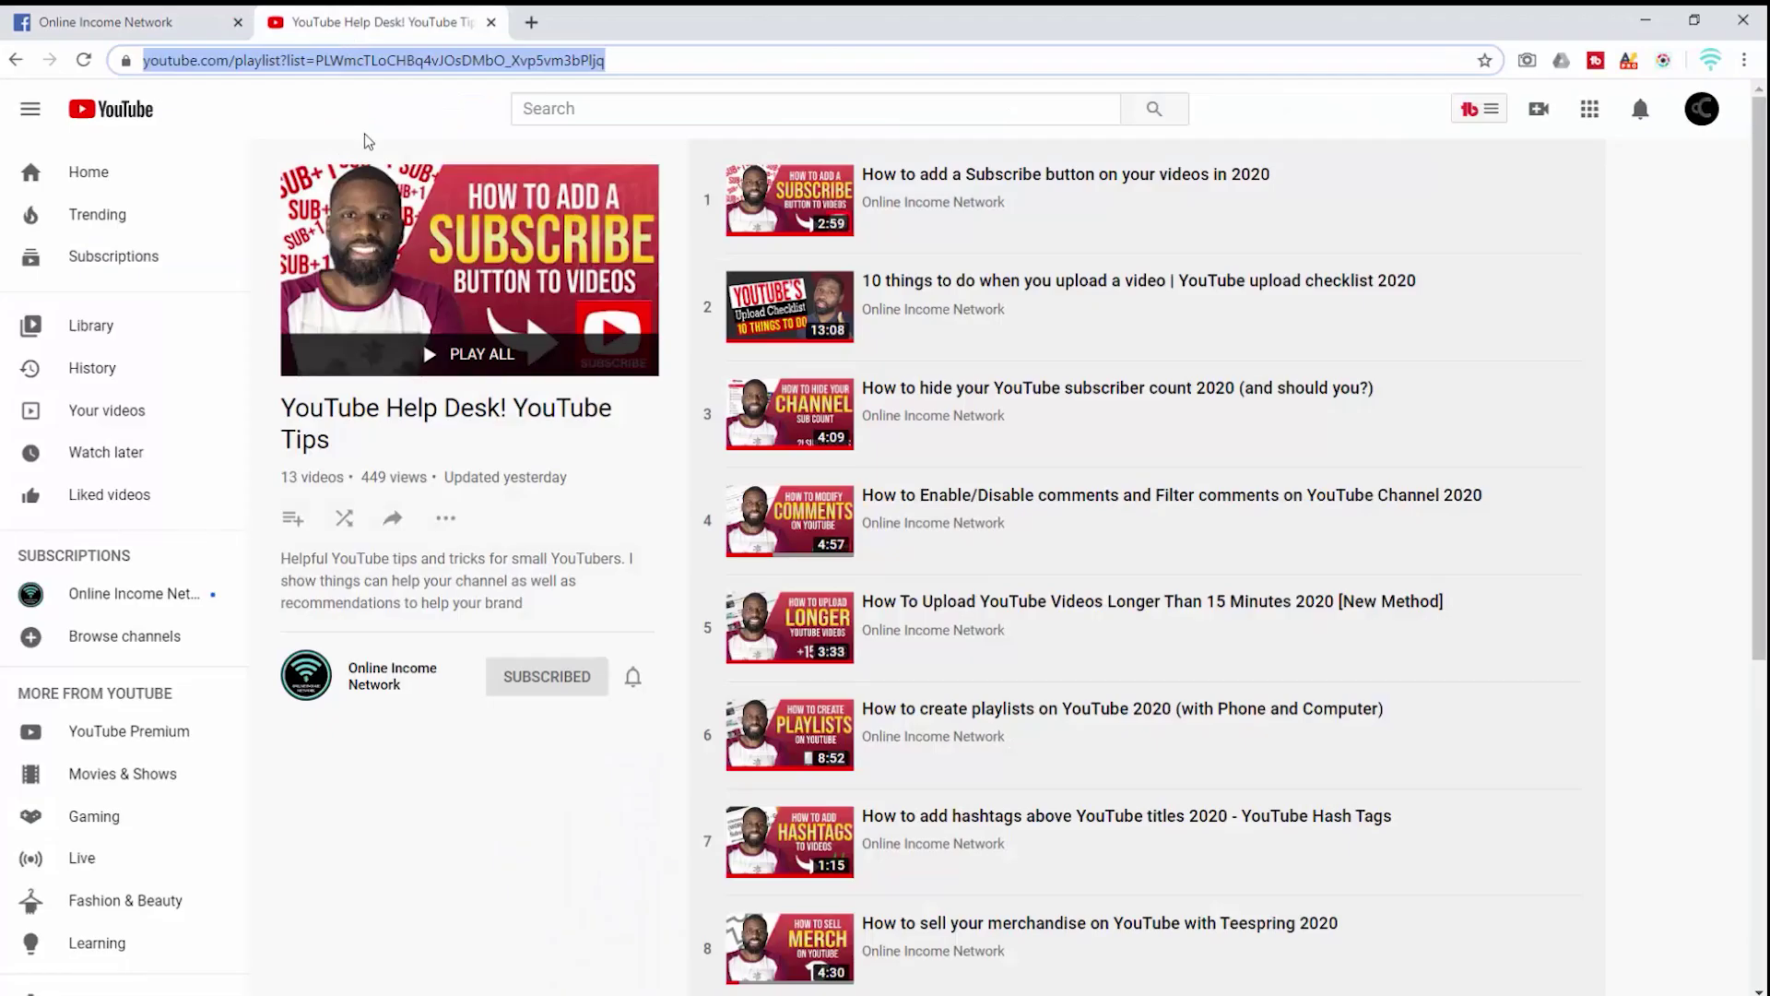
# Feature the playlist's first video, 'How to add a Subscribe button on your videos in 2020', and save.
pyautogui.click(951, 178)
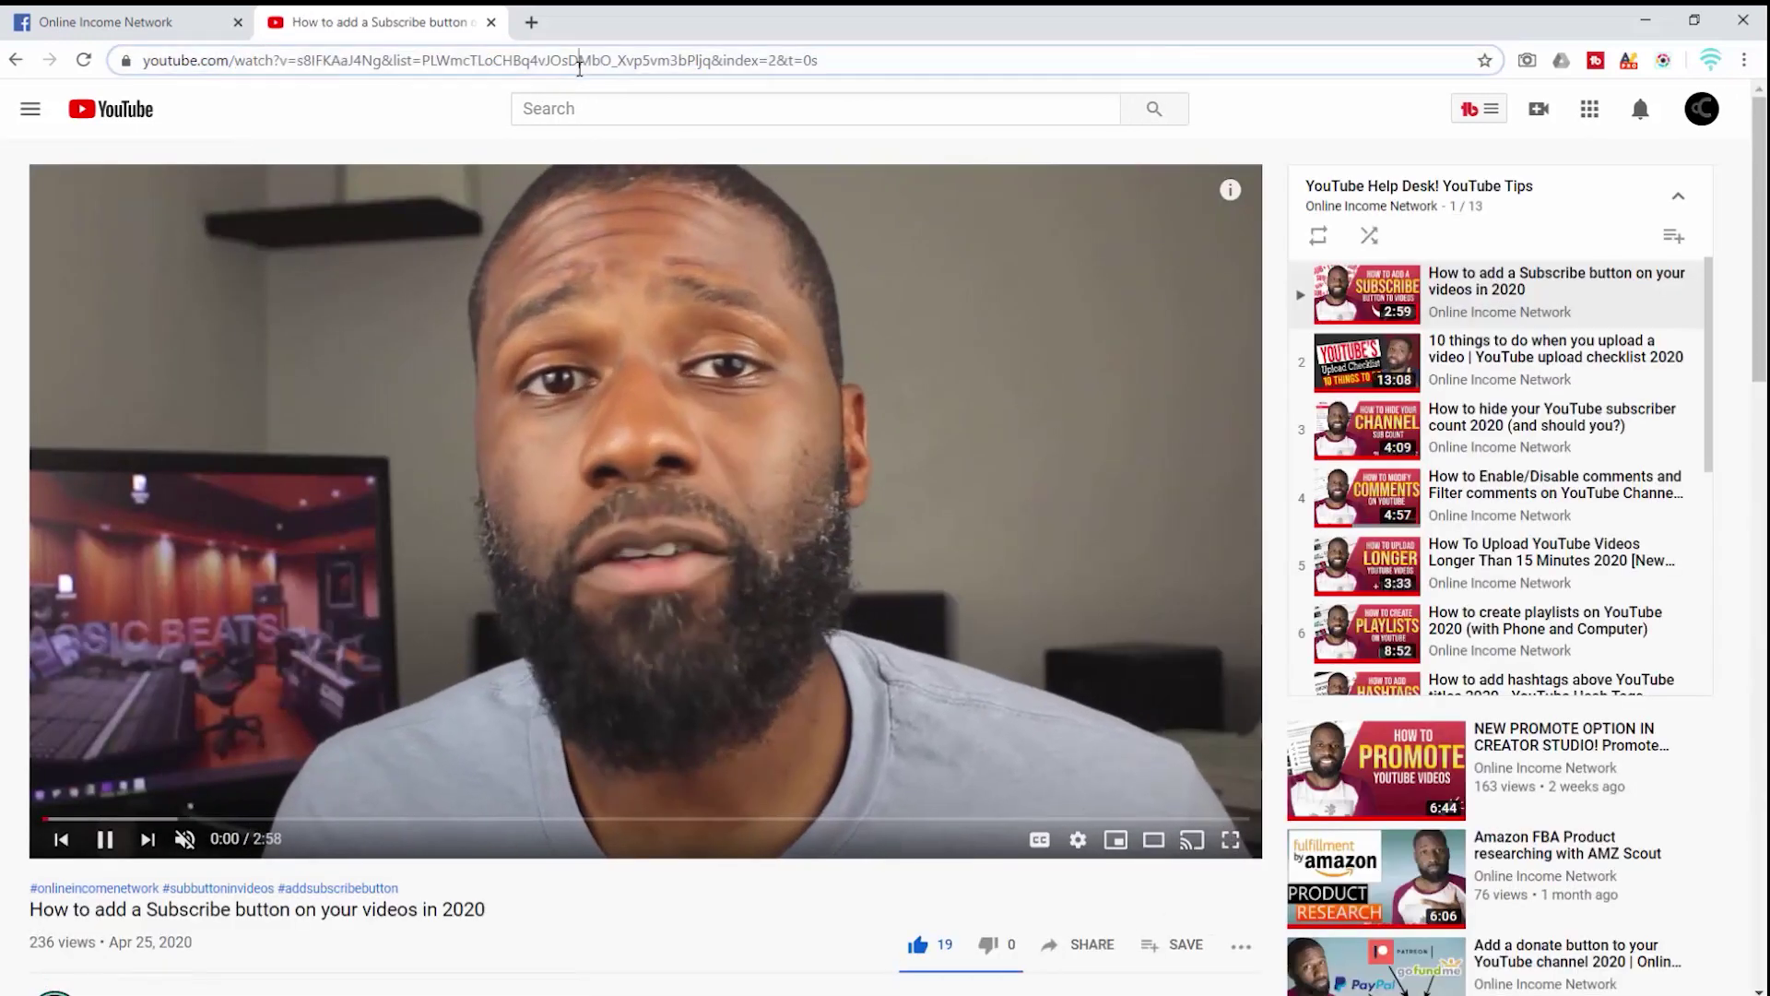
pyautogui.click(580, 61)
pyautogui.rightClick(581, 61)
pyautogui.click(616, 184)
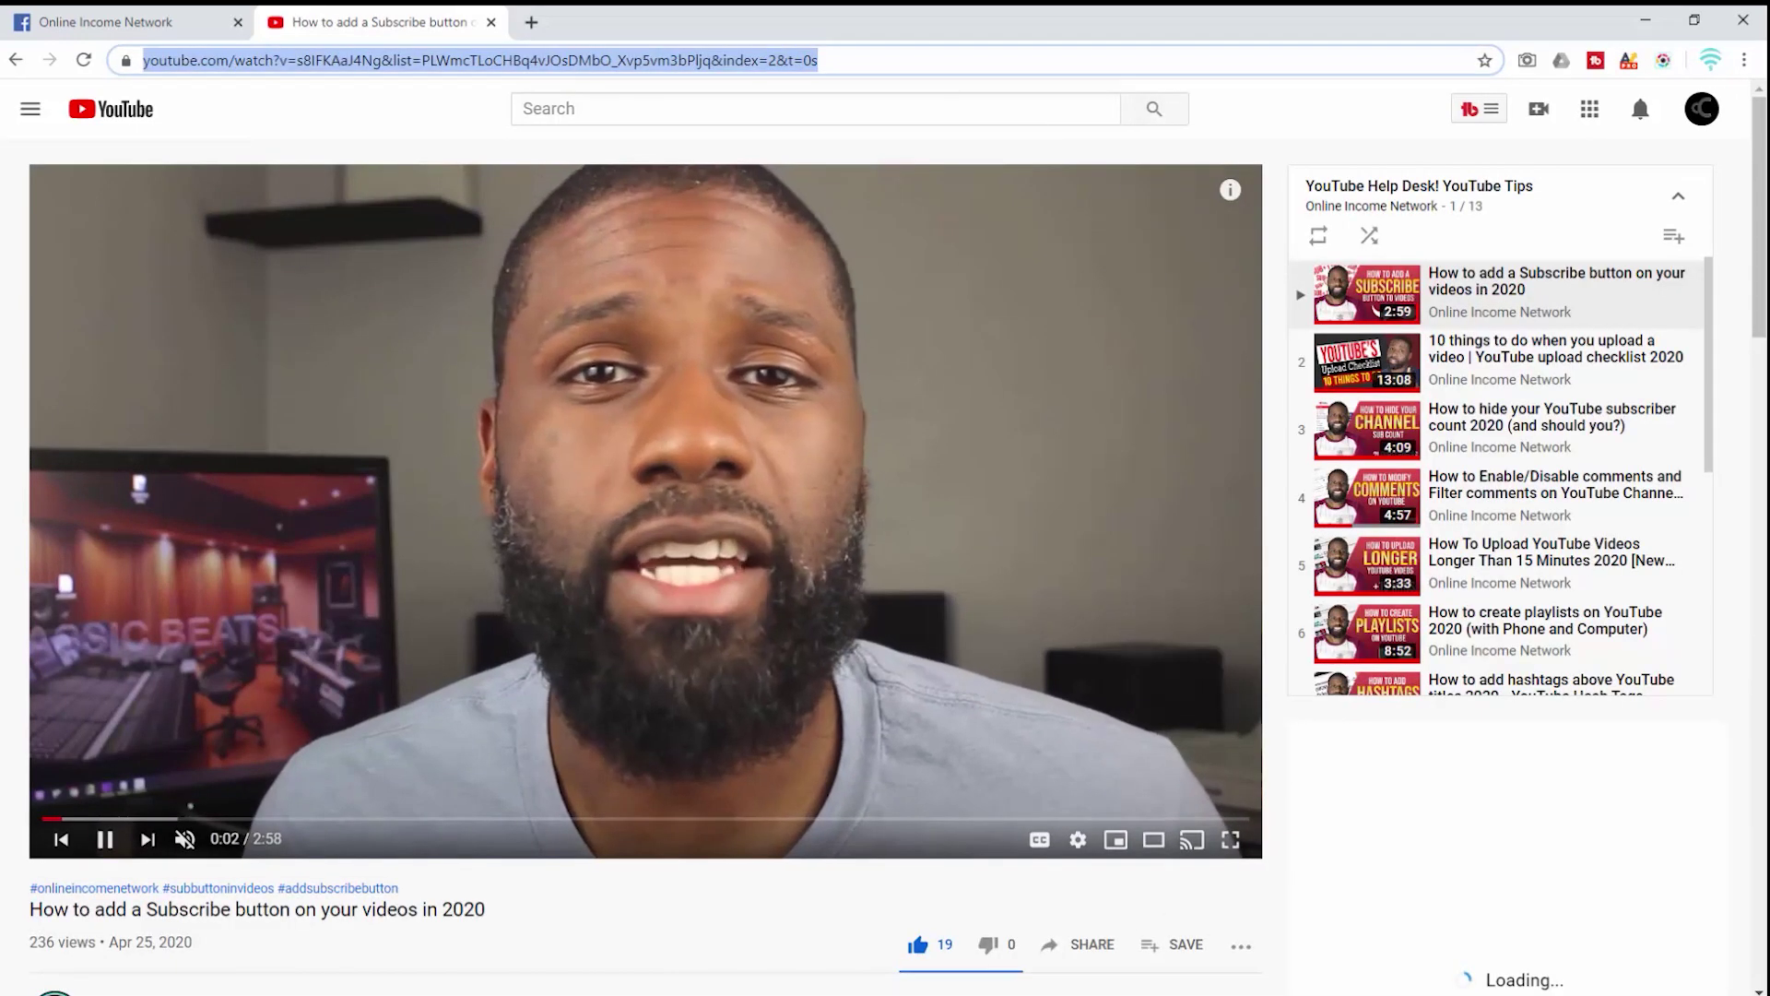
pyautogui.click(184, 28)
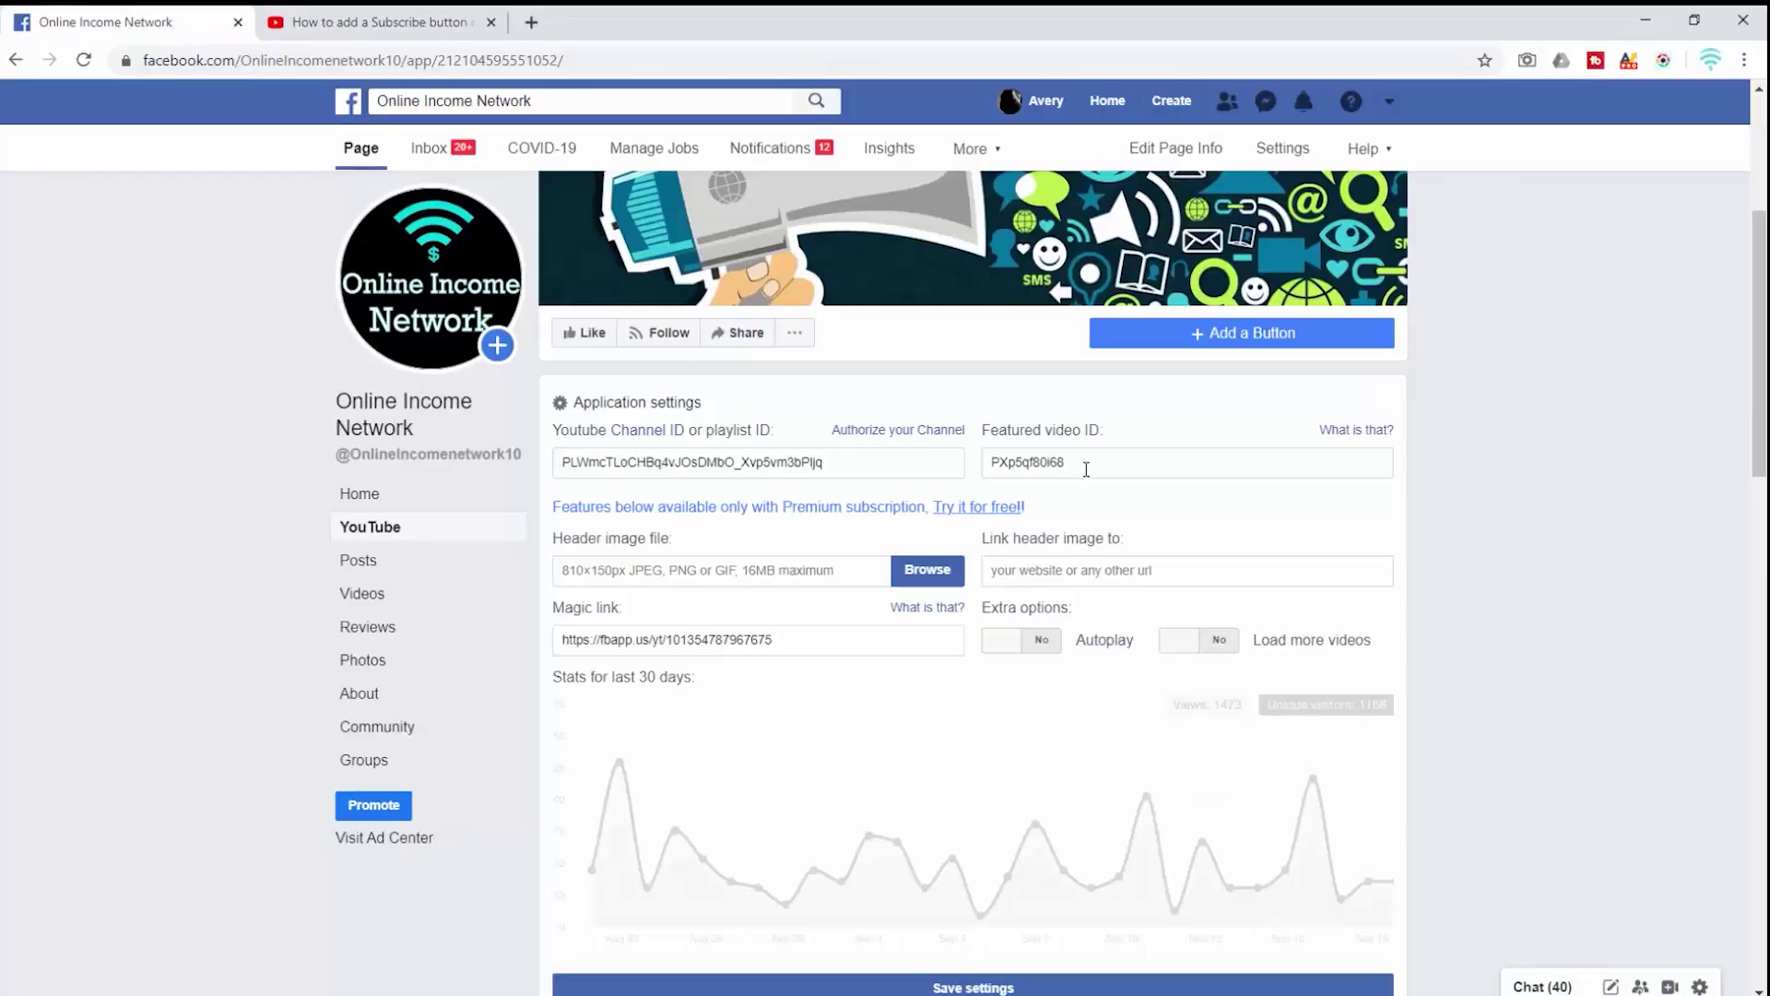
pyautogui.rightClick(1014, 462)
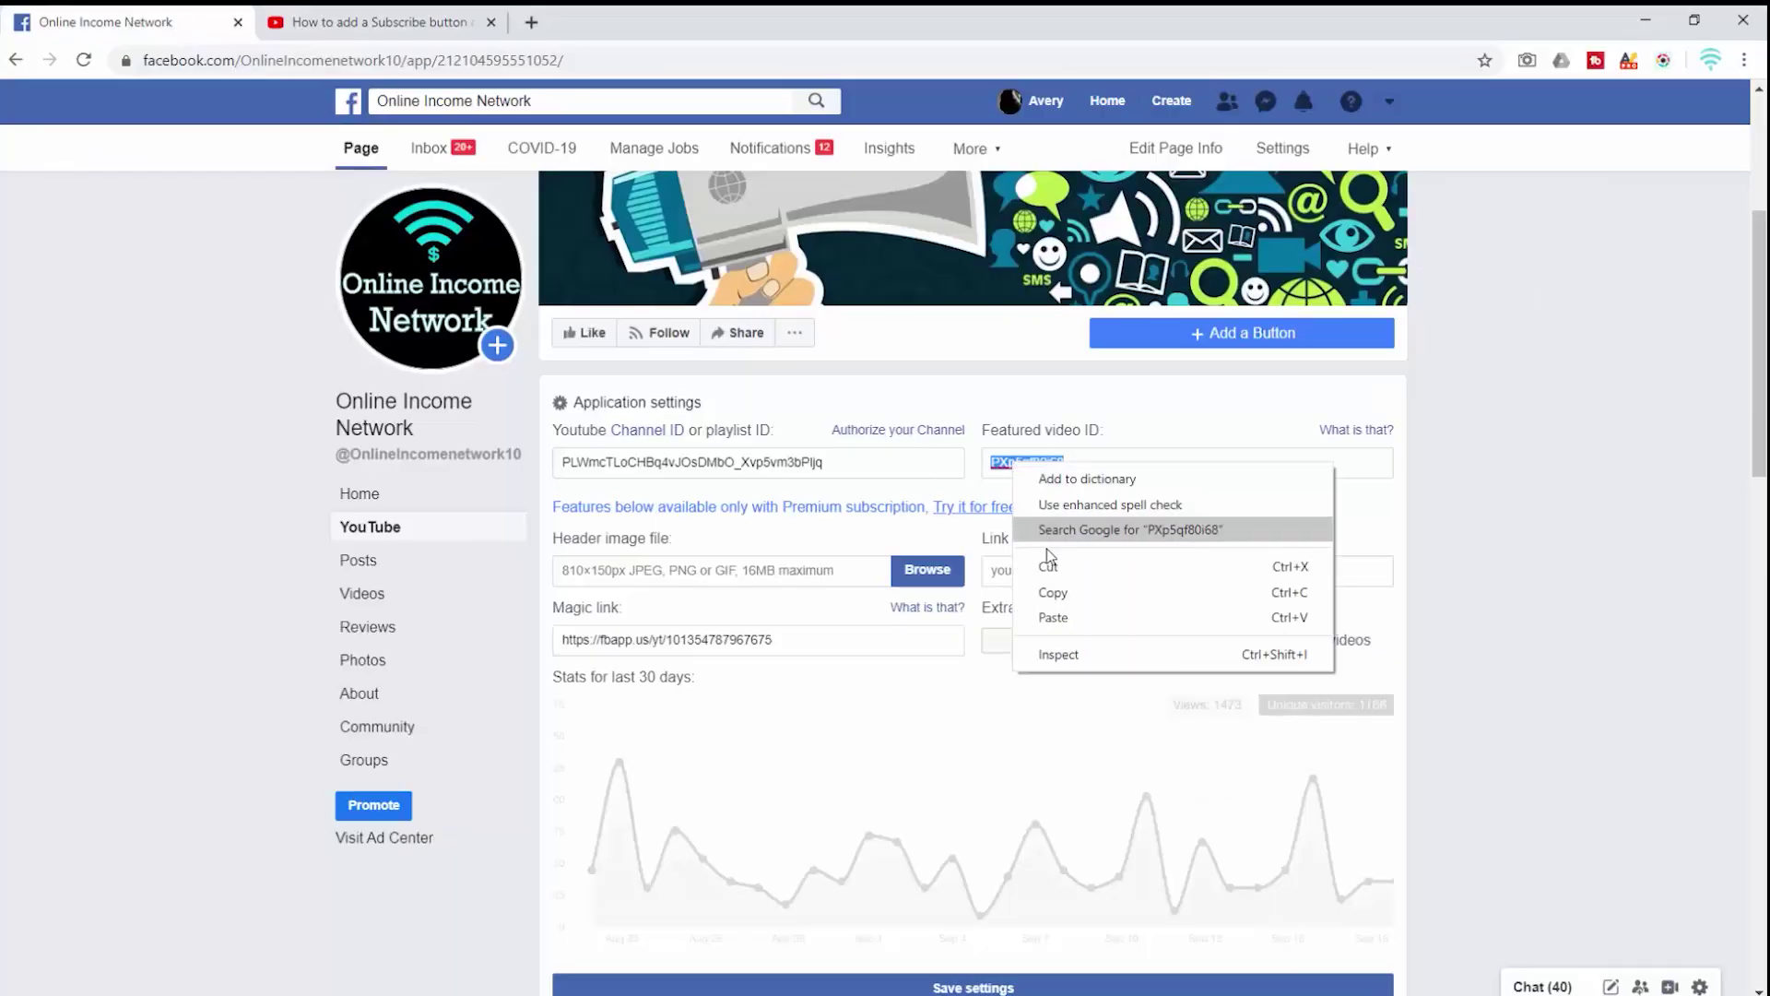
pyautogui.click(1060, 616)
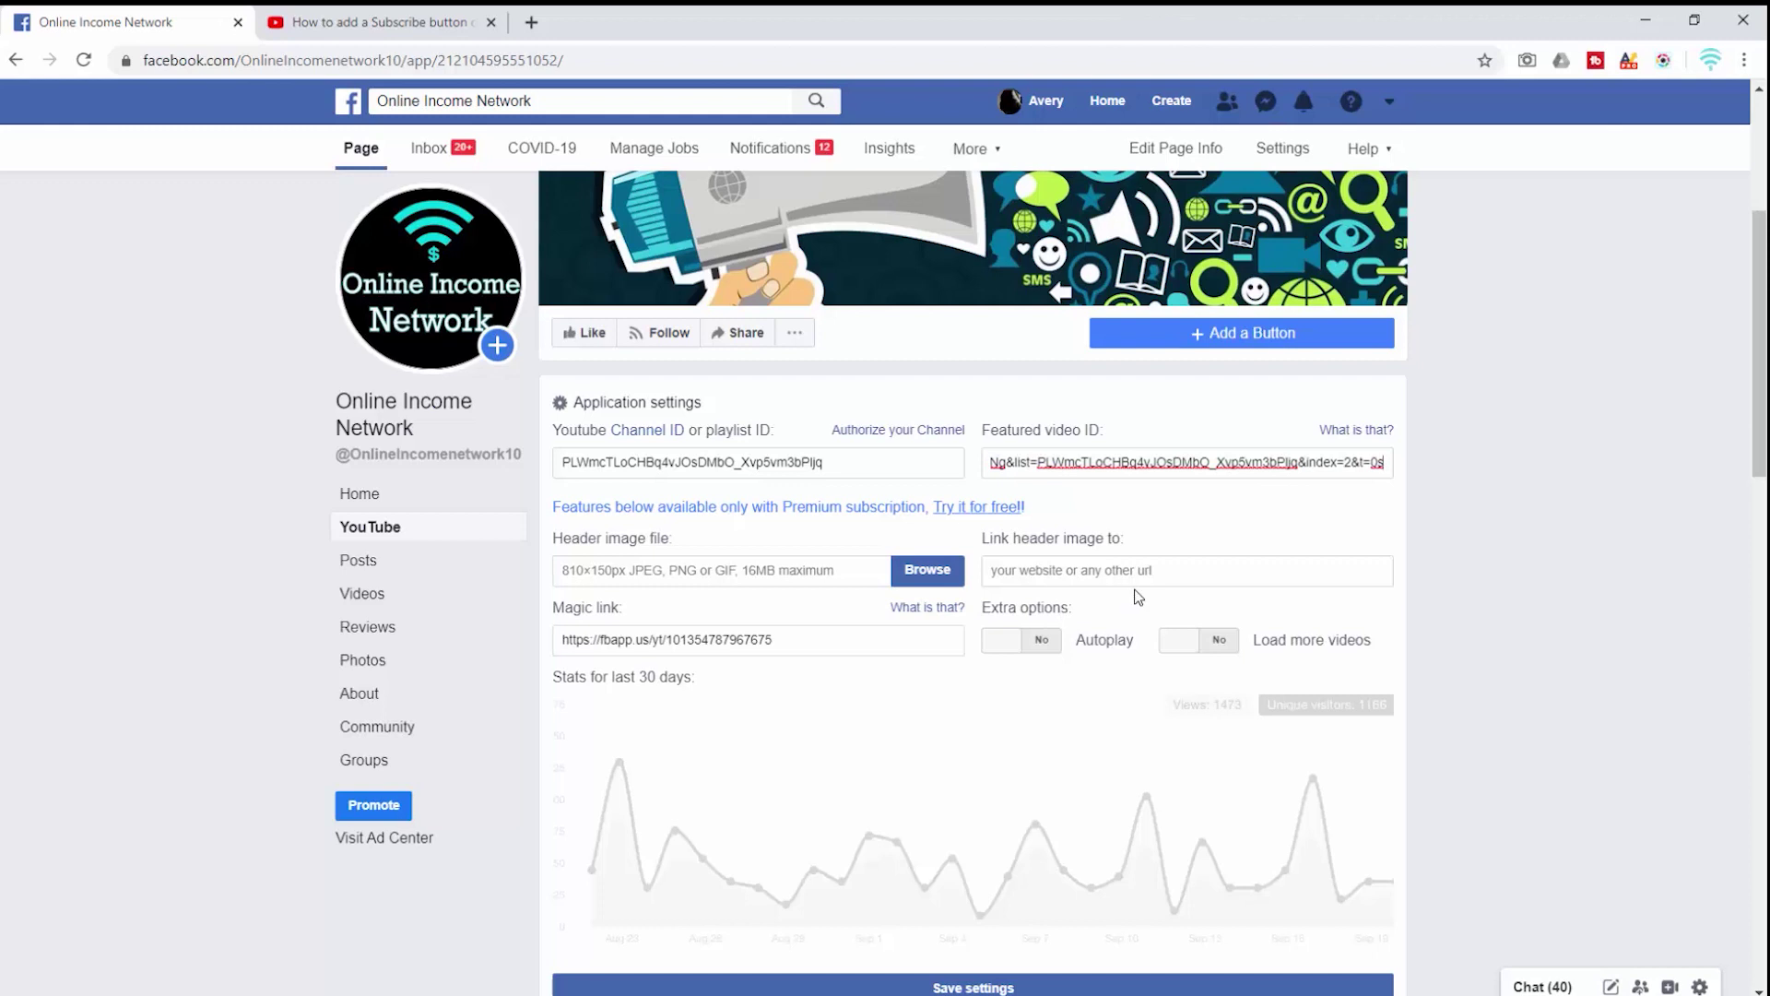
pyautogui.click(1026, 710)
pyautogui.scroll(-2, 1015, 720)
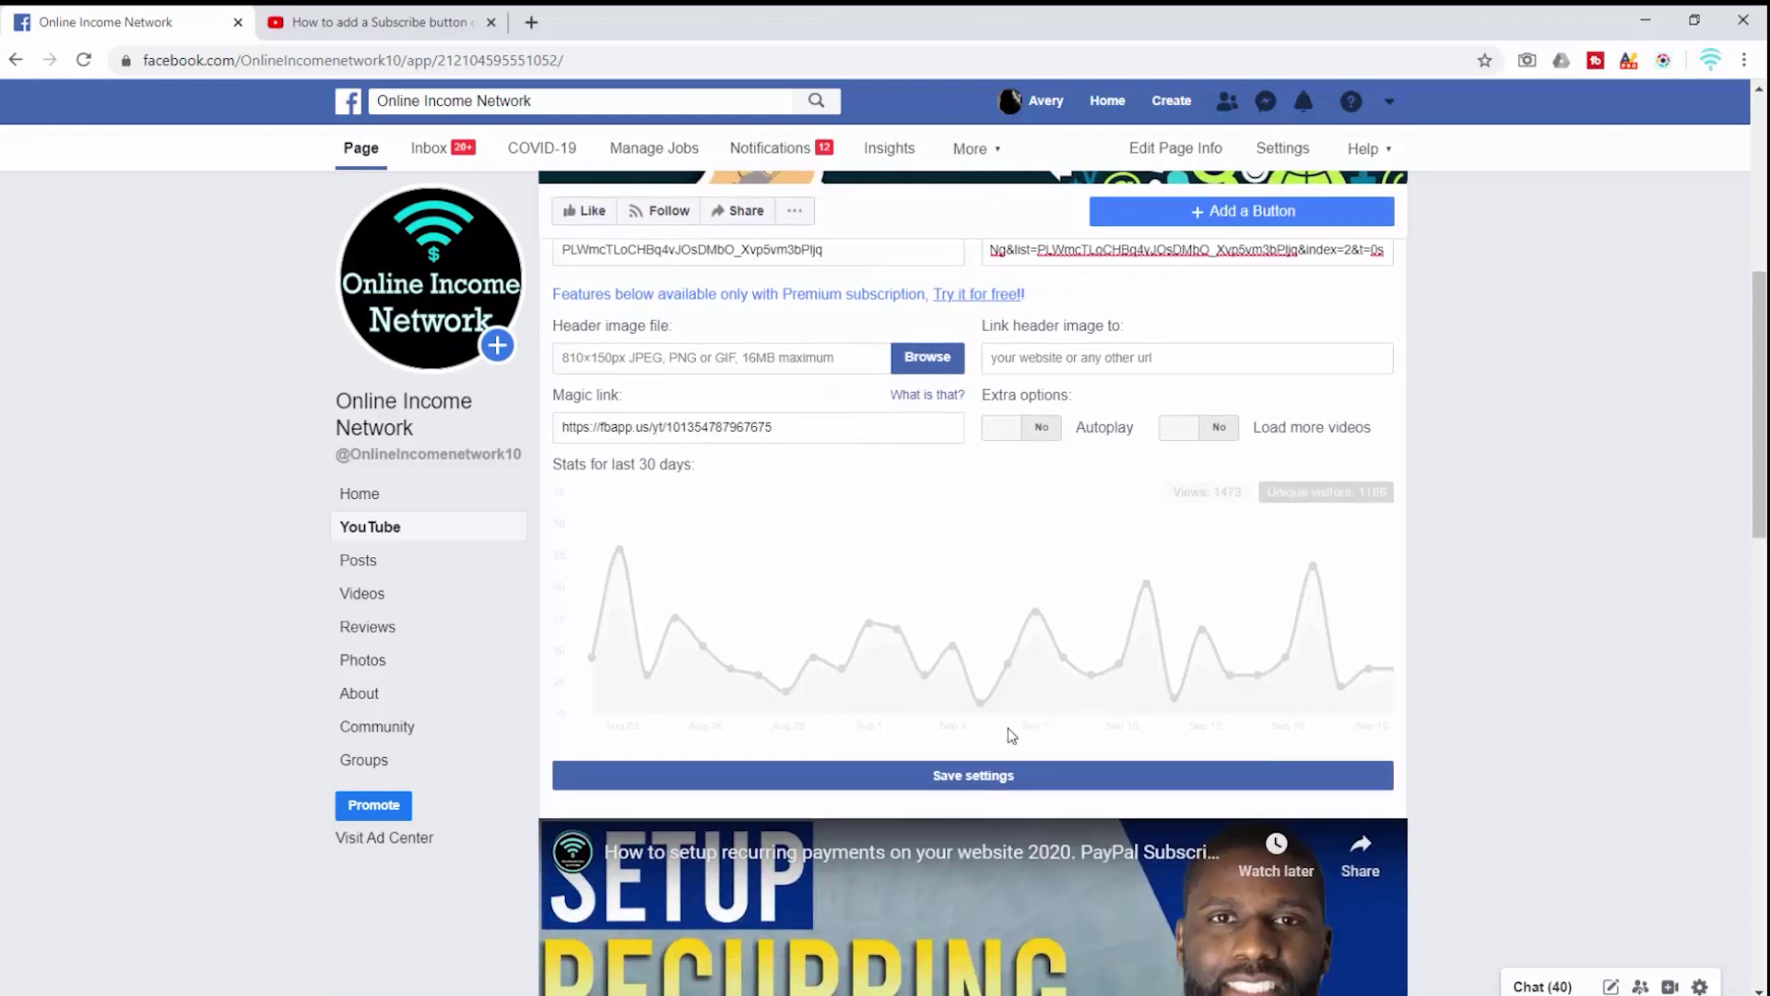
pyautogui.click(938, 776)
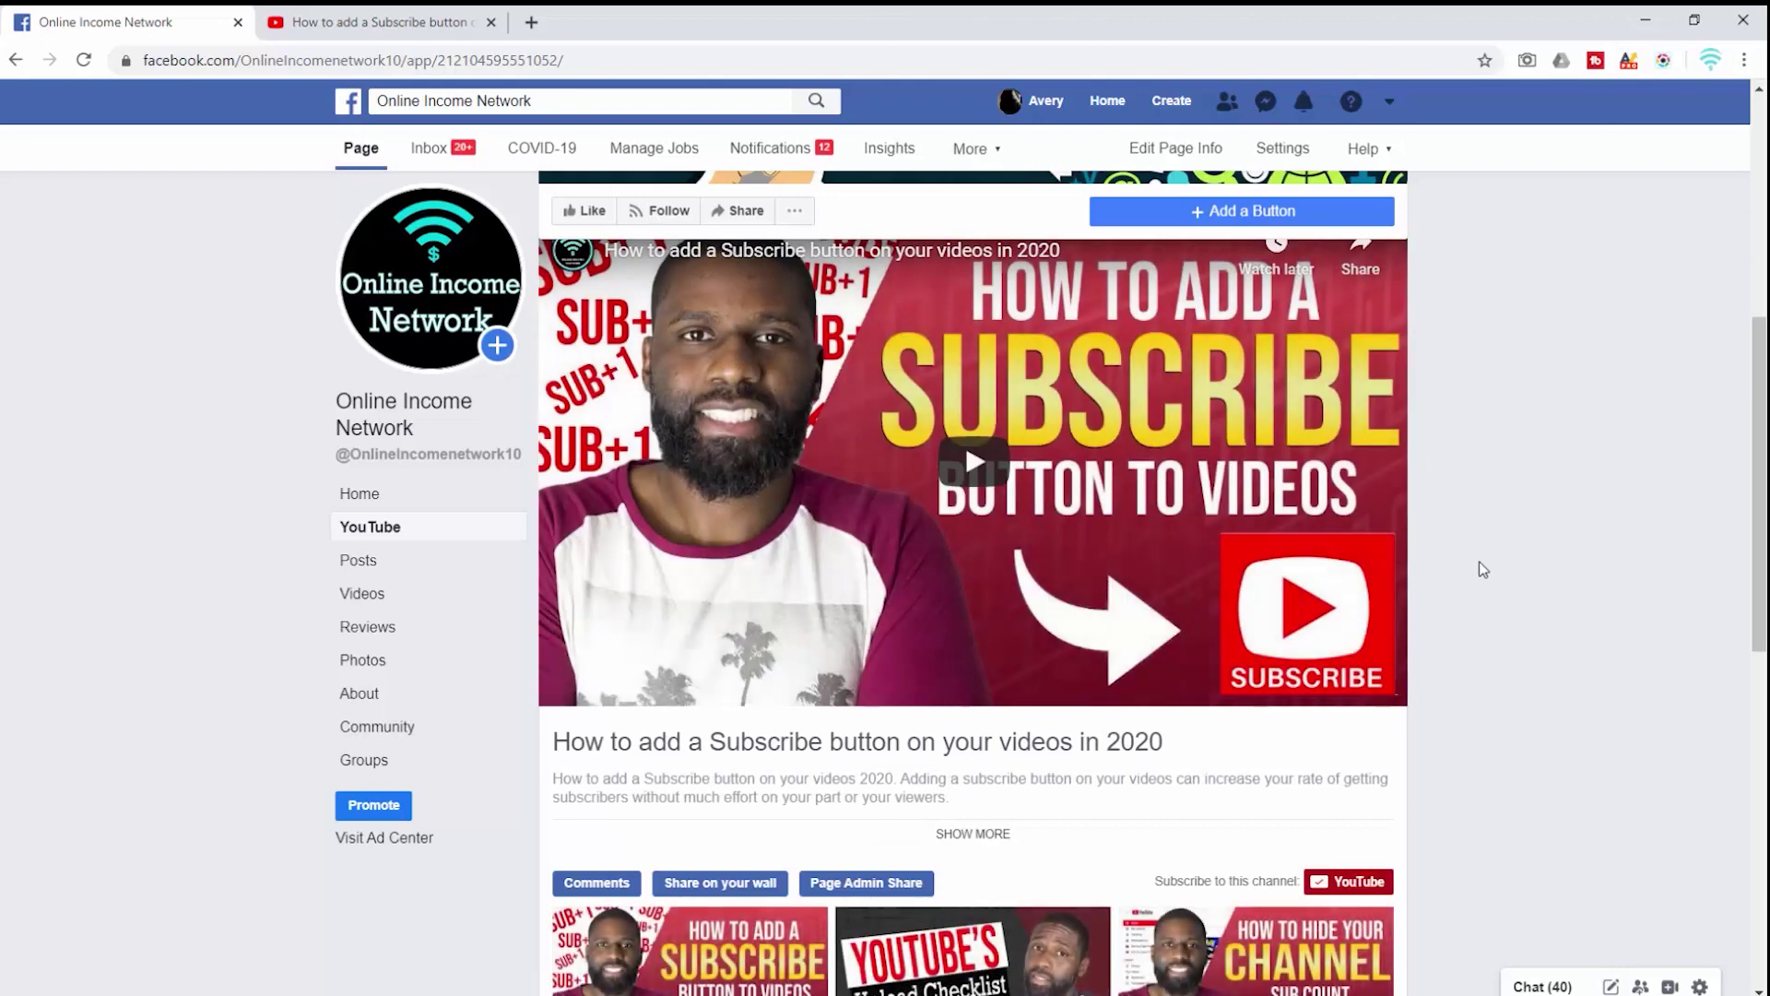
# Scroll the reloaded YouTube tab to check the 13-video playlist grid below the featured video.
pyautogui.scroll(-7, 1491, 570)
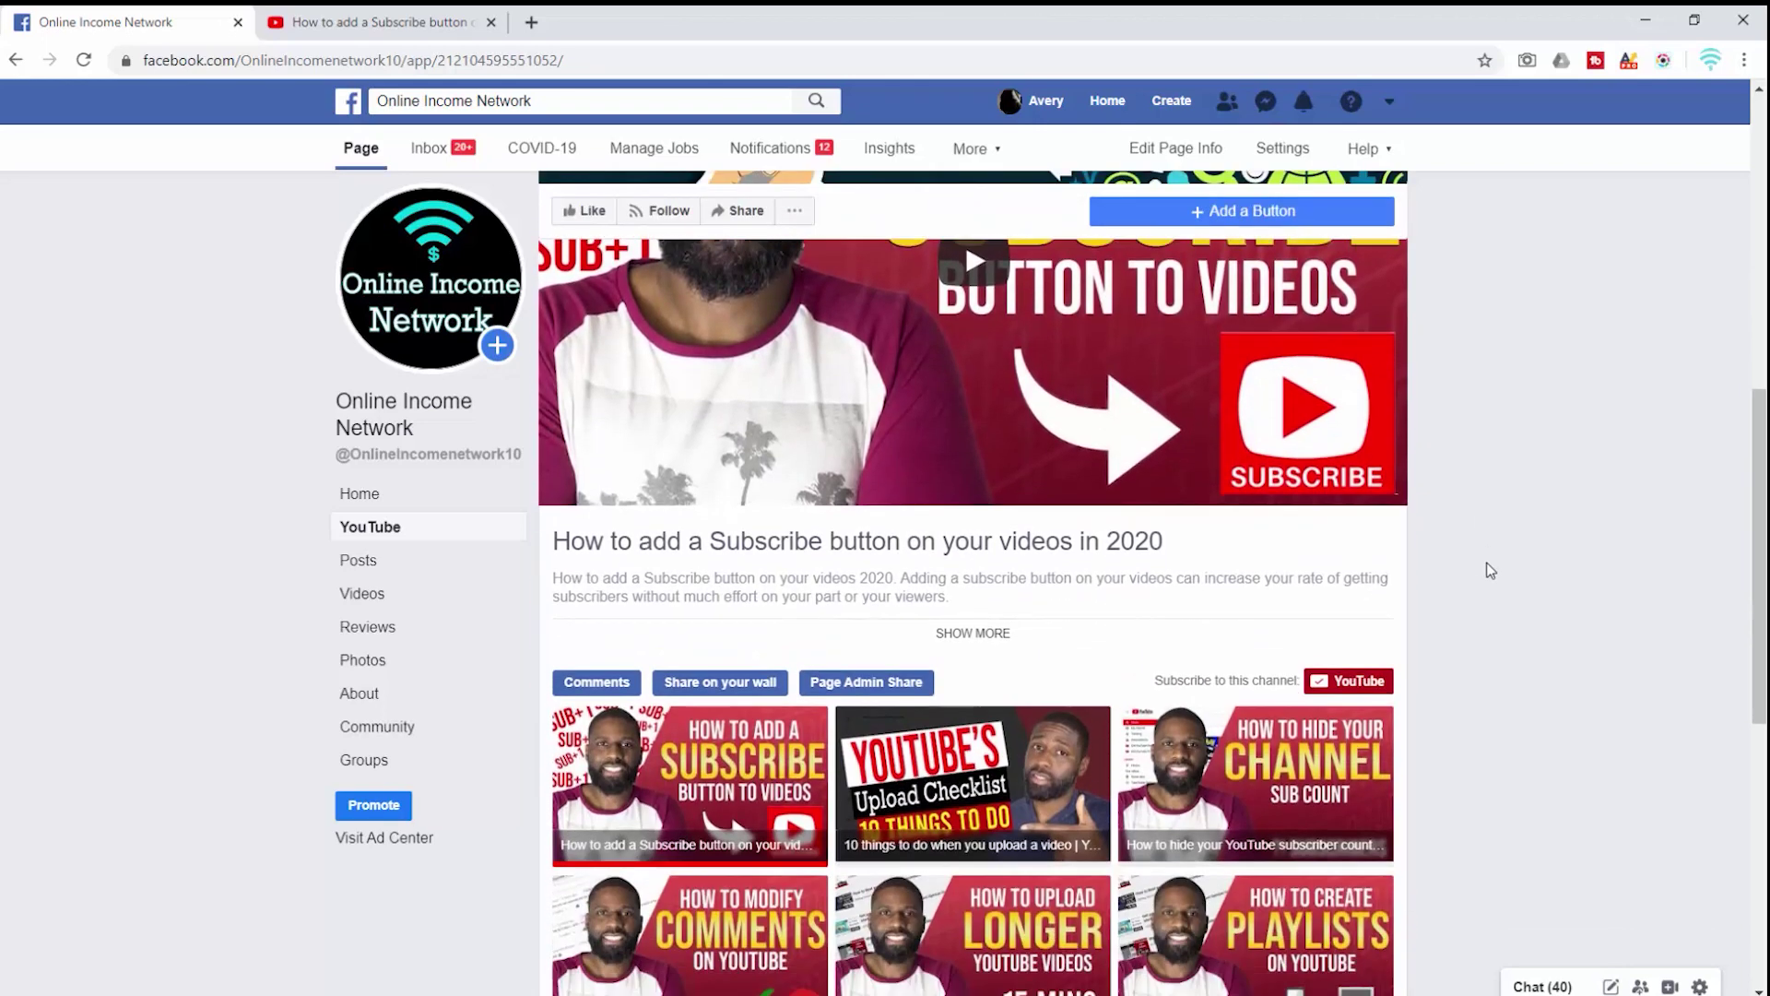
pyautogui.scroll(-1, 1492, 570)
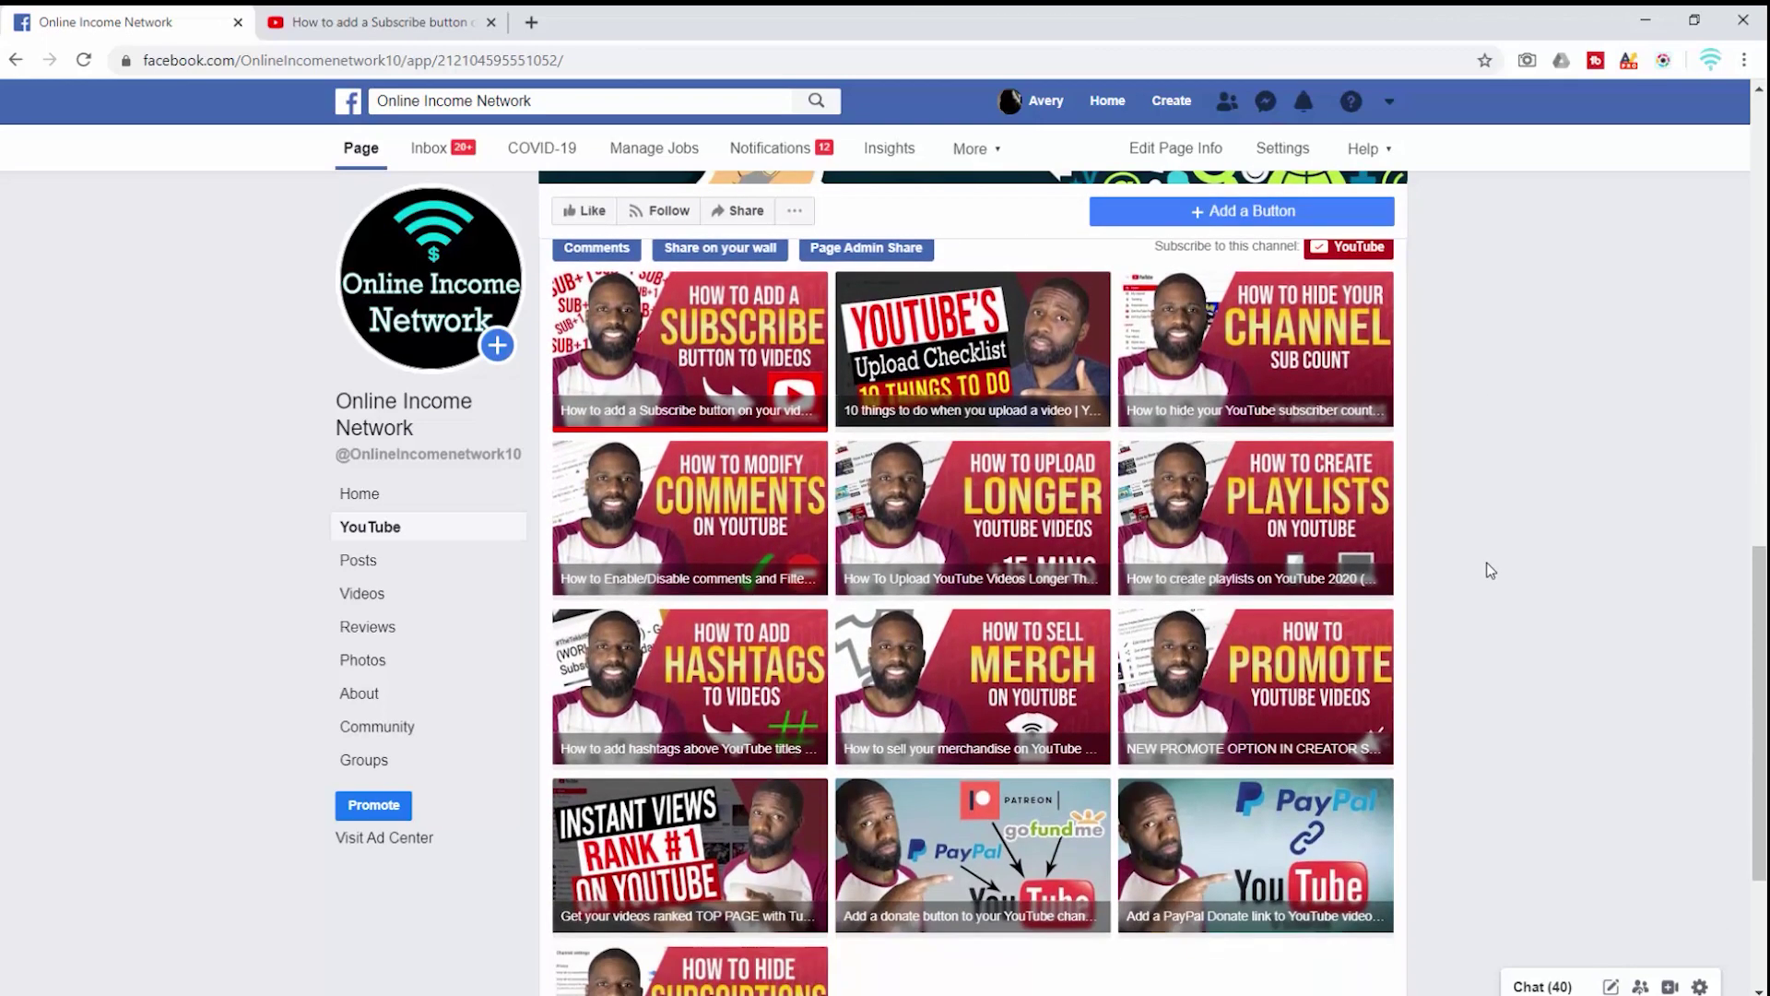
pyautogui.scroll(-3, 1491, 569)
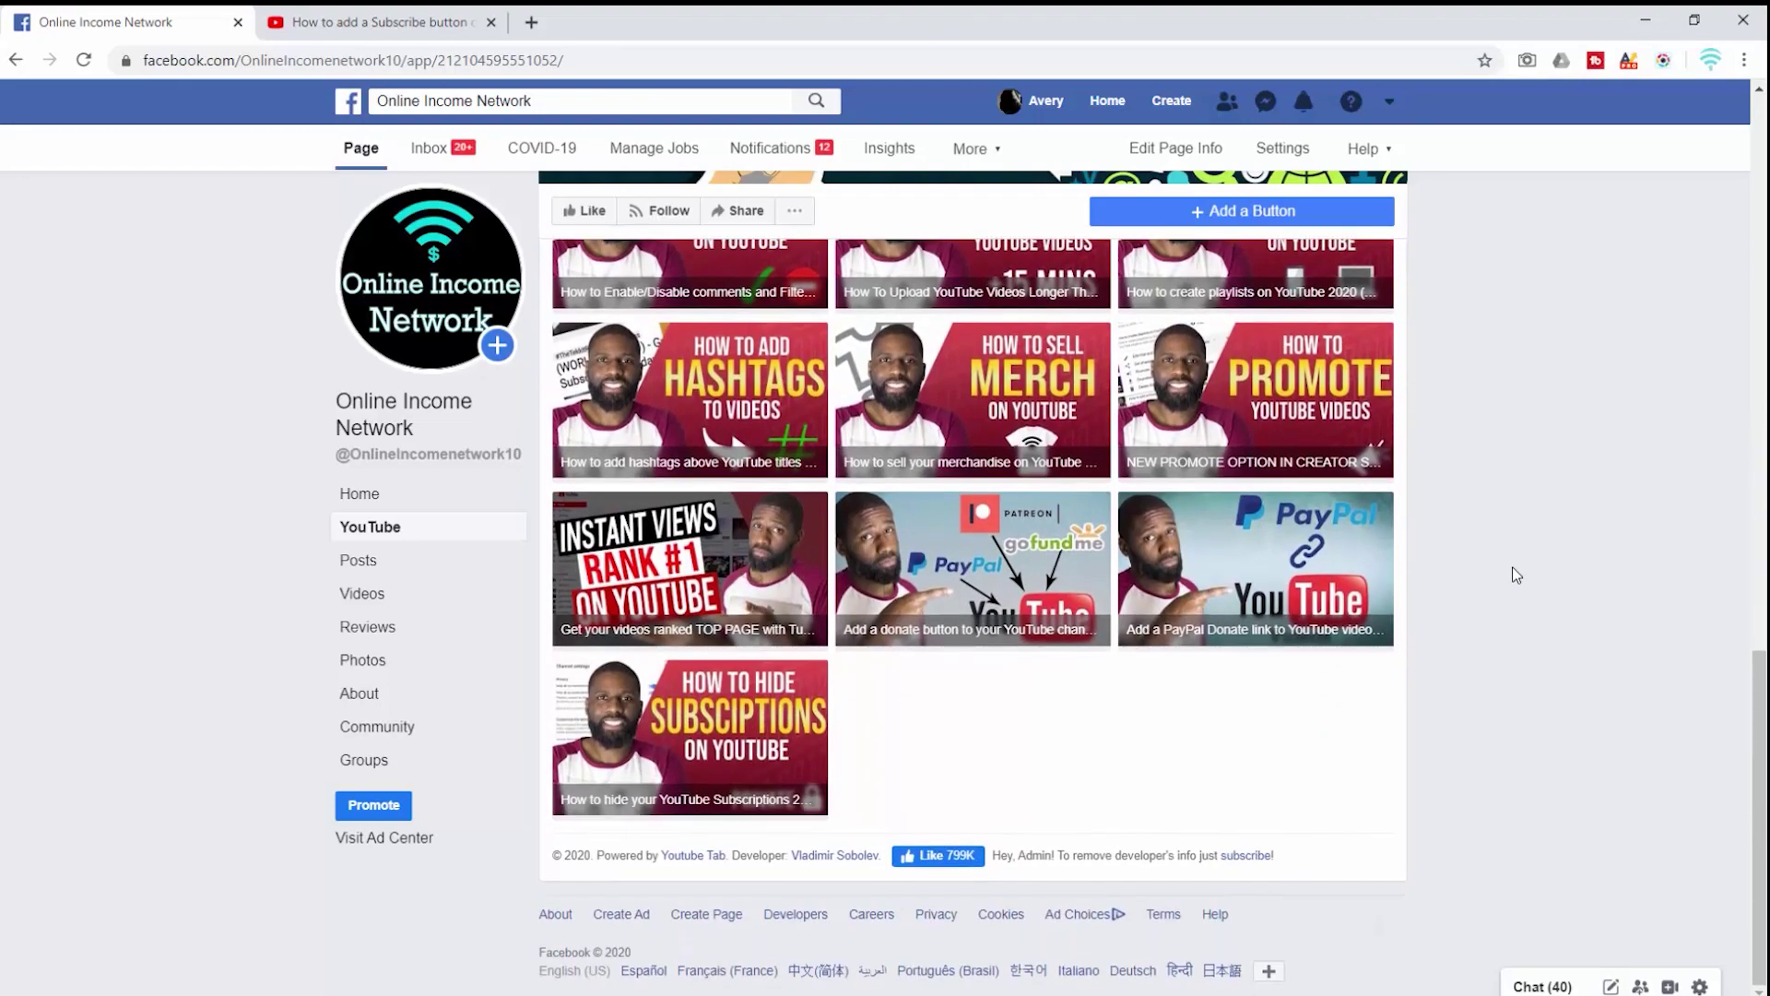
pyautogui.scroll(8, 1512, 567)
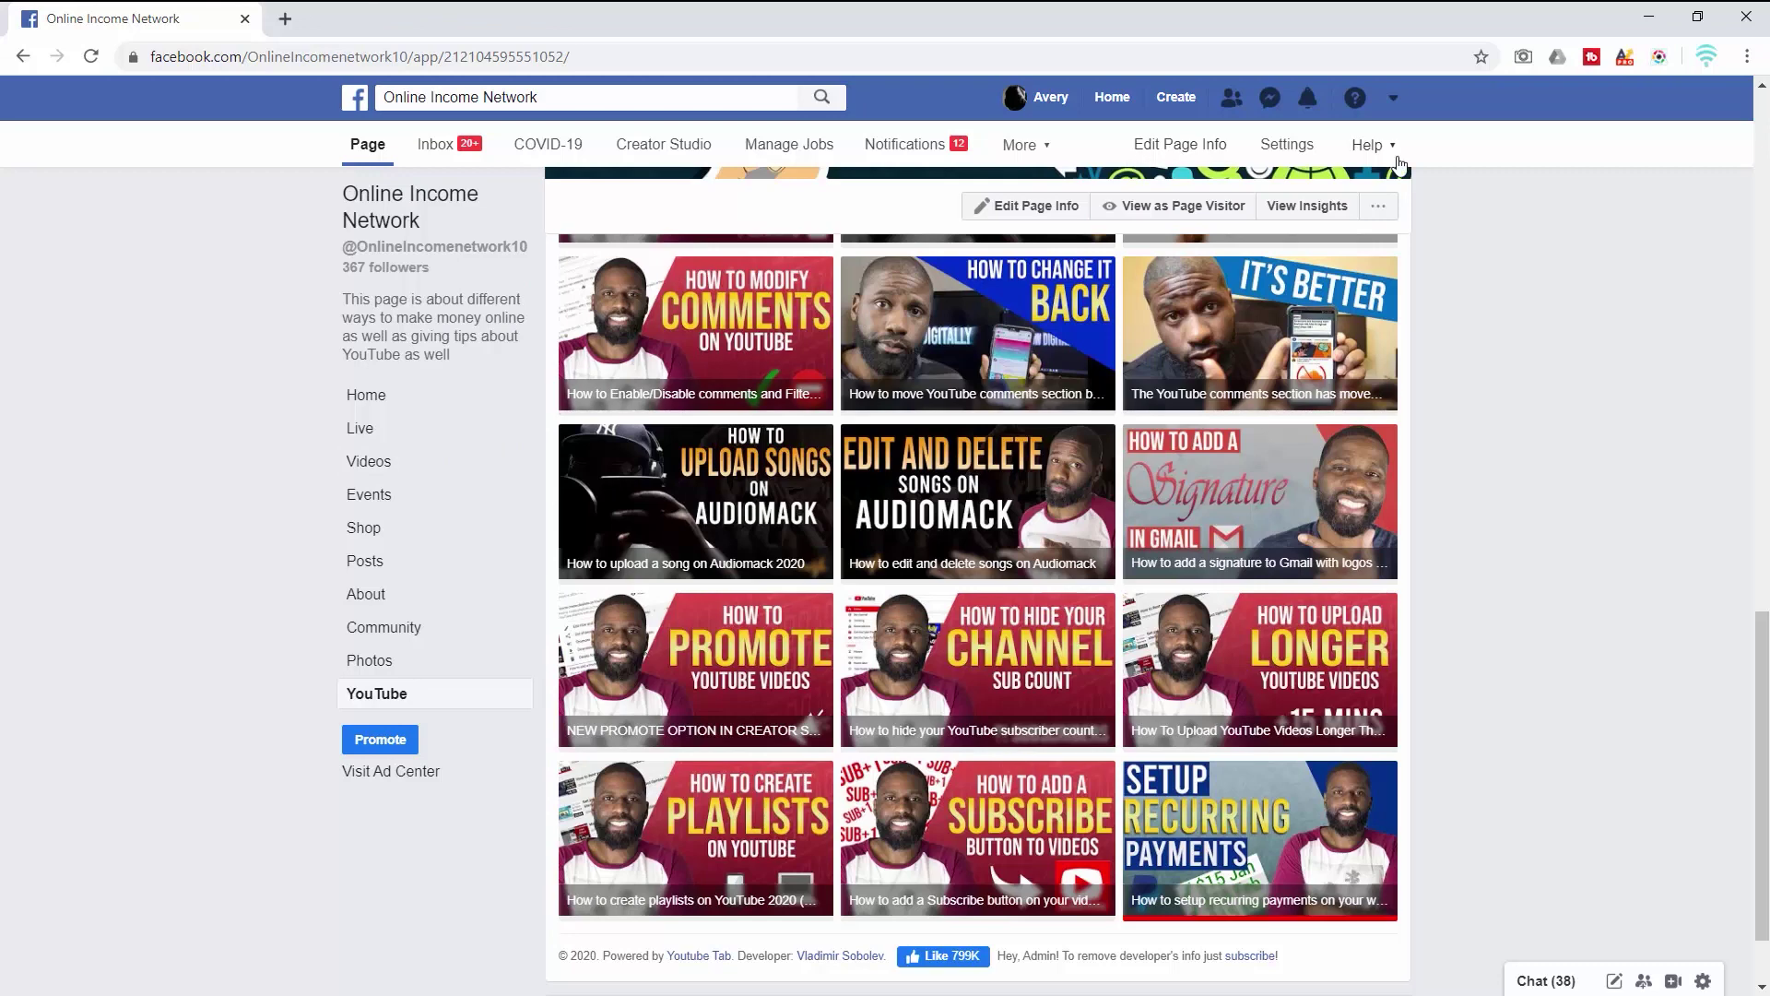
# Replace the Video Page template with the Business template in the page's Templates and Tabs settings.
pyautogui.click(1287, 144)
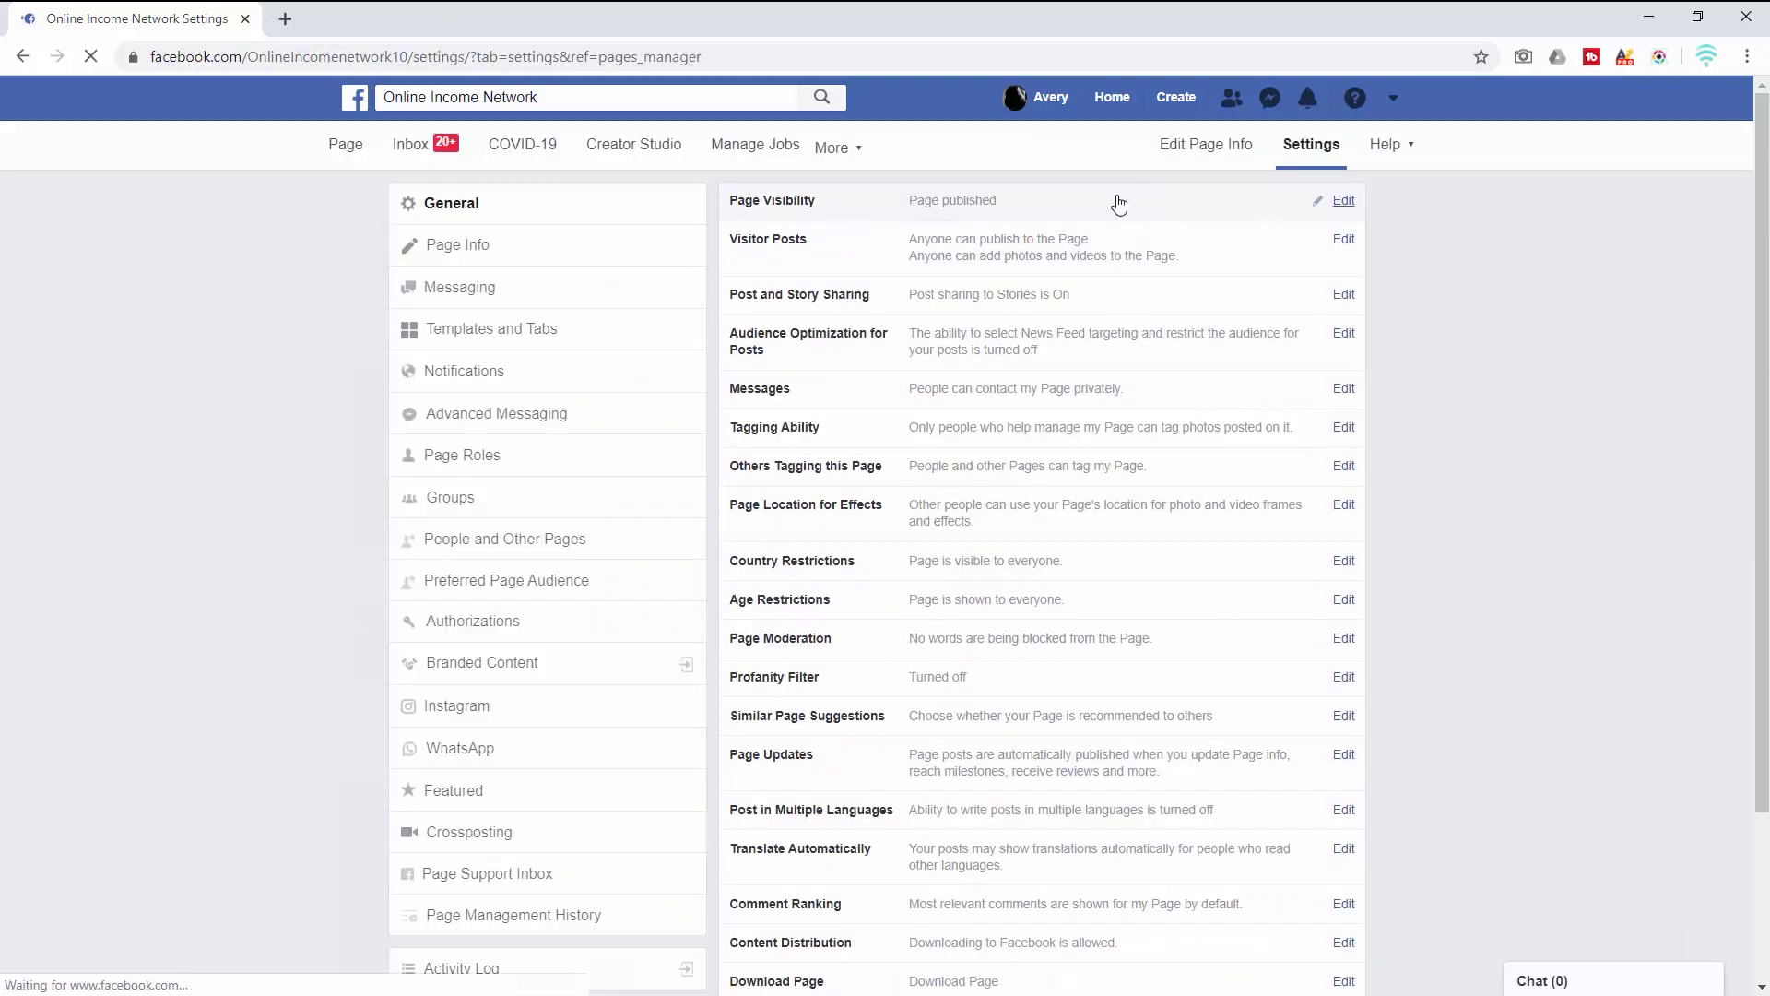
pyautogui.click(622, 334)
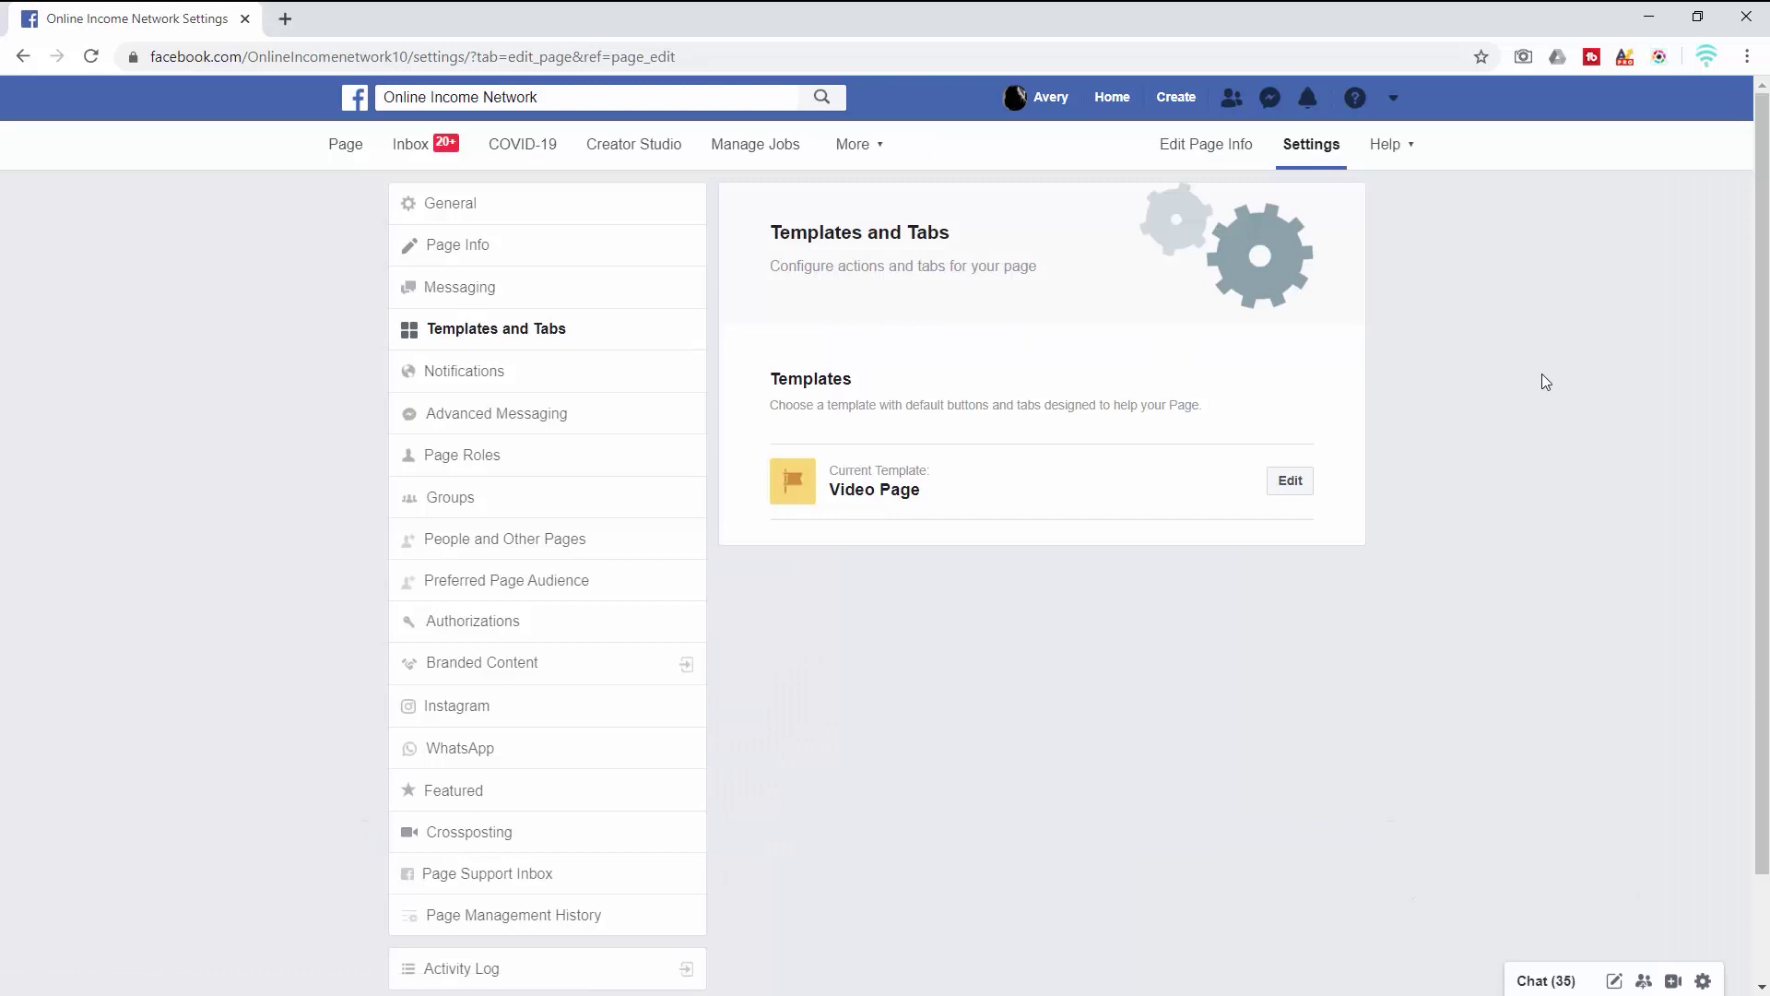
pyautogui.scroll(-2, 1542, 374)
pyautogui.scroll(2, 1547, 374)
pyautogui.click(1290, 481)
pyautogui.click(951, 796)
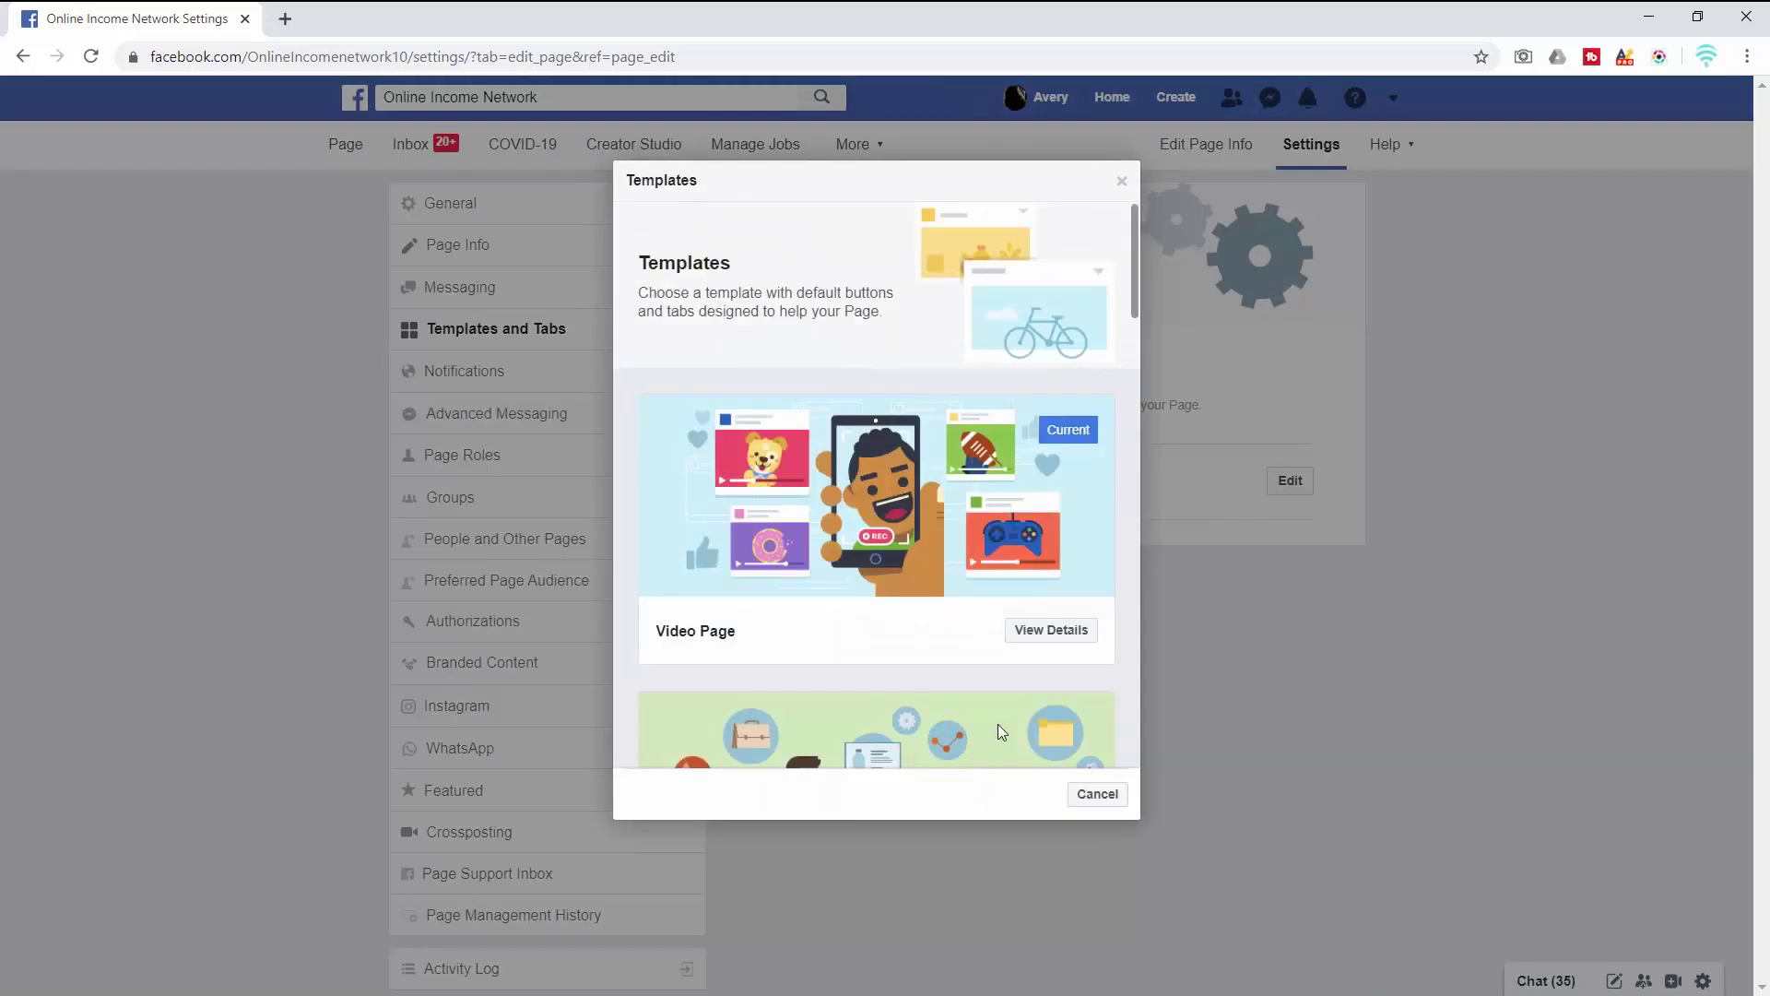
pyautogui.scroll(-3, 1024, 705)
pyautogui.click(1089, 623)
pyautogui.click(1062, 793)
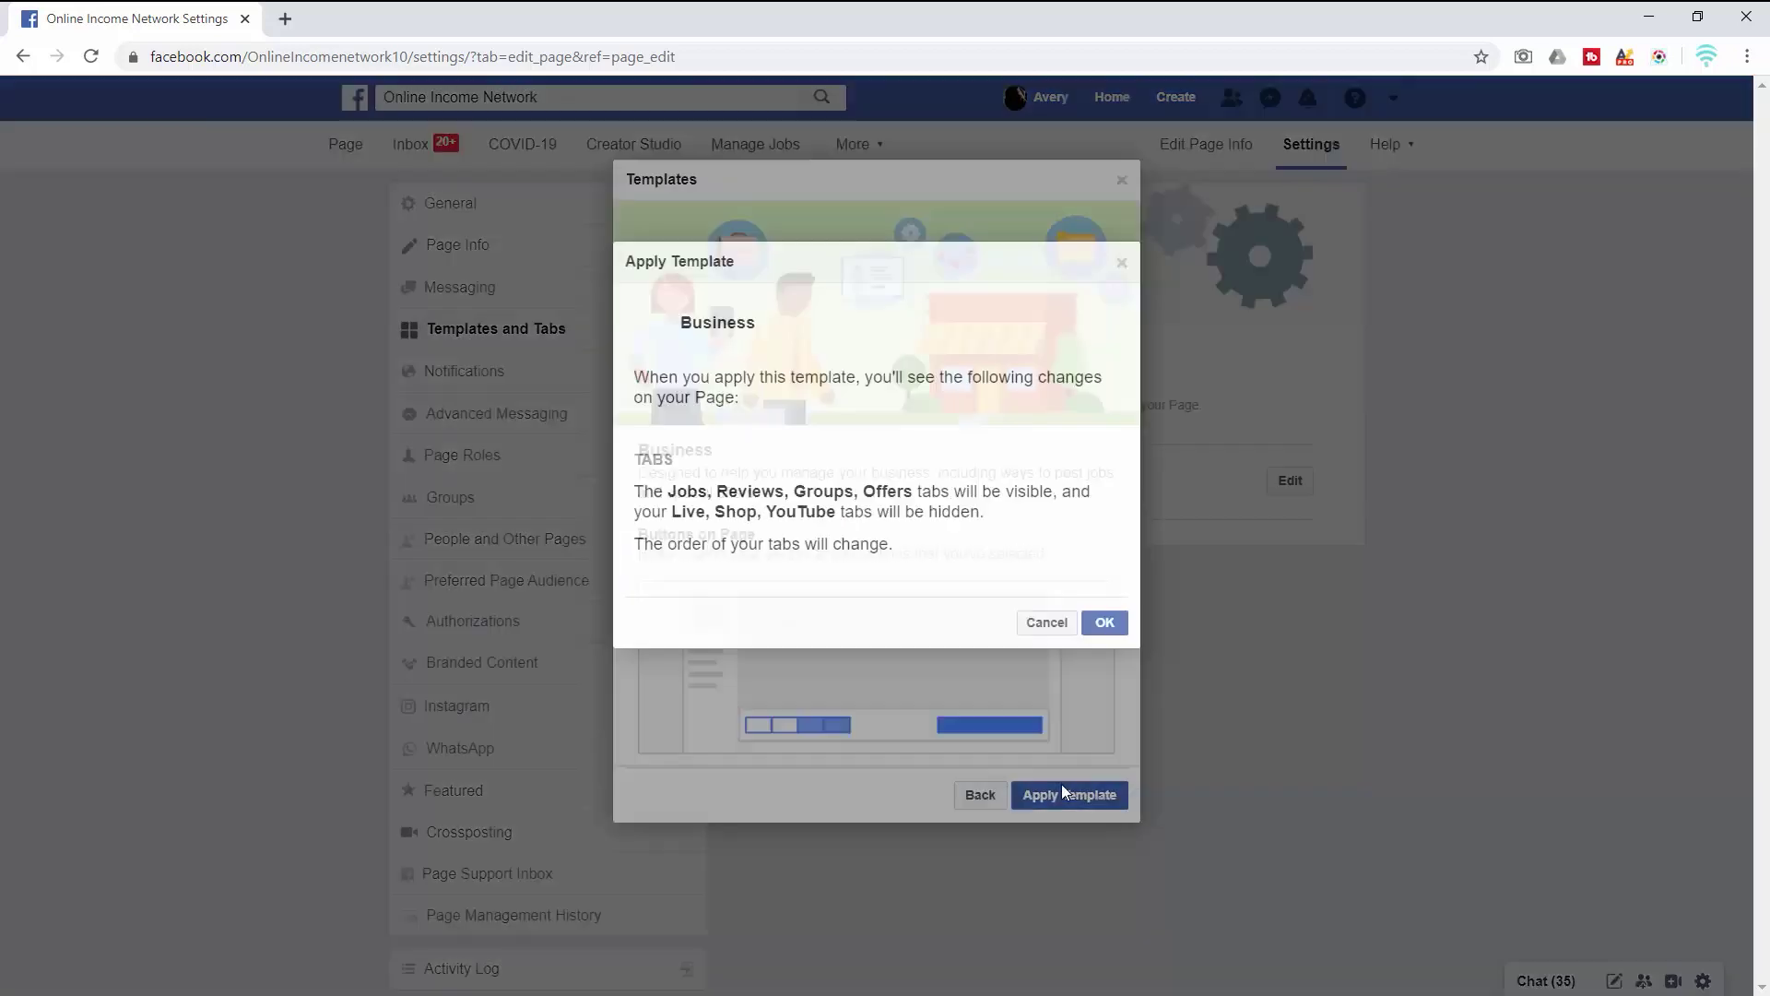
pyautogui.click(1105, 622)
# Drag the YouTube tab up the Tabs list to sit directly below Home.
pyautogui.scroll(-2, 1107, 626)
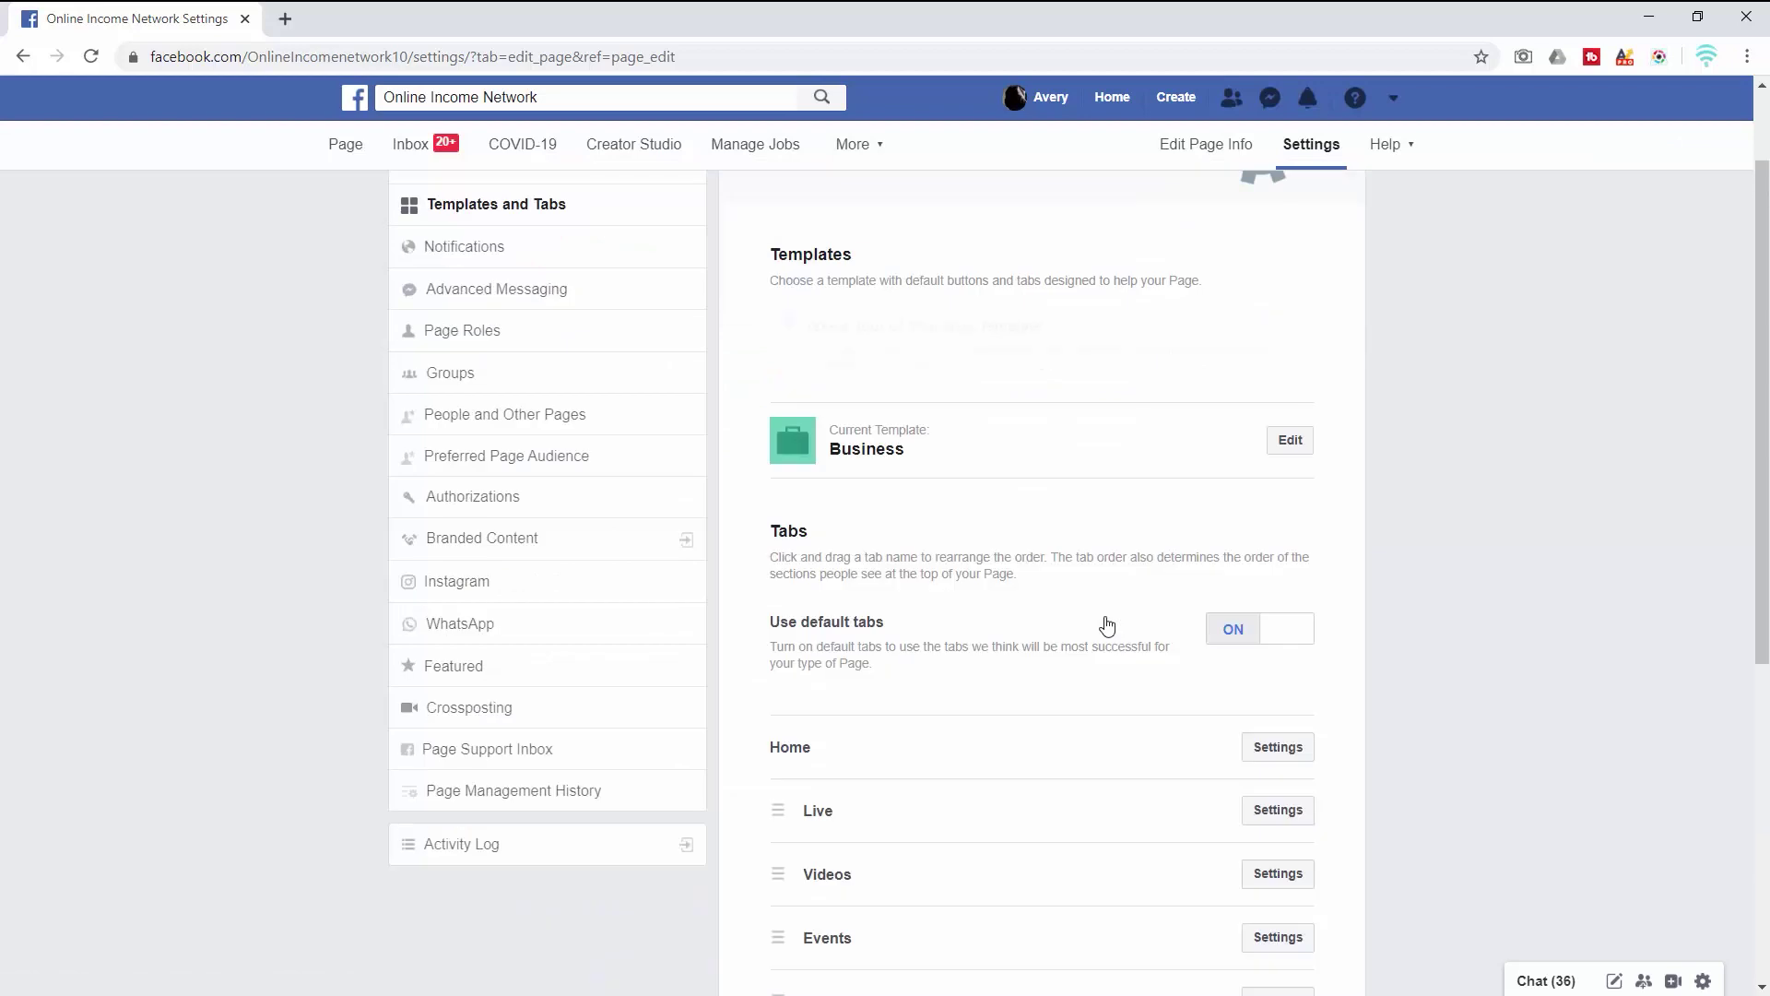
pyautogui.scroll(-7, 1026, 746)
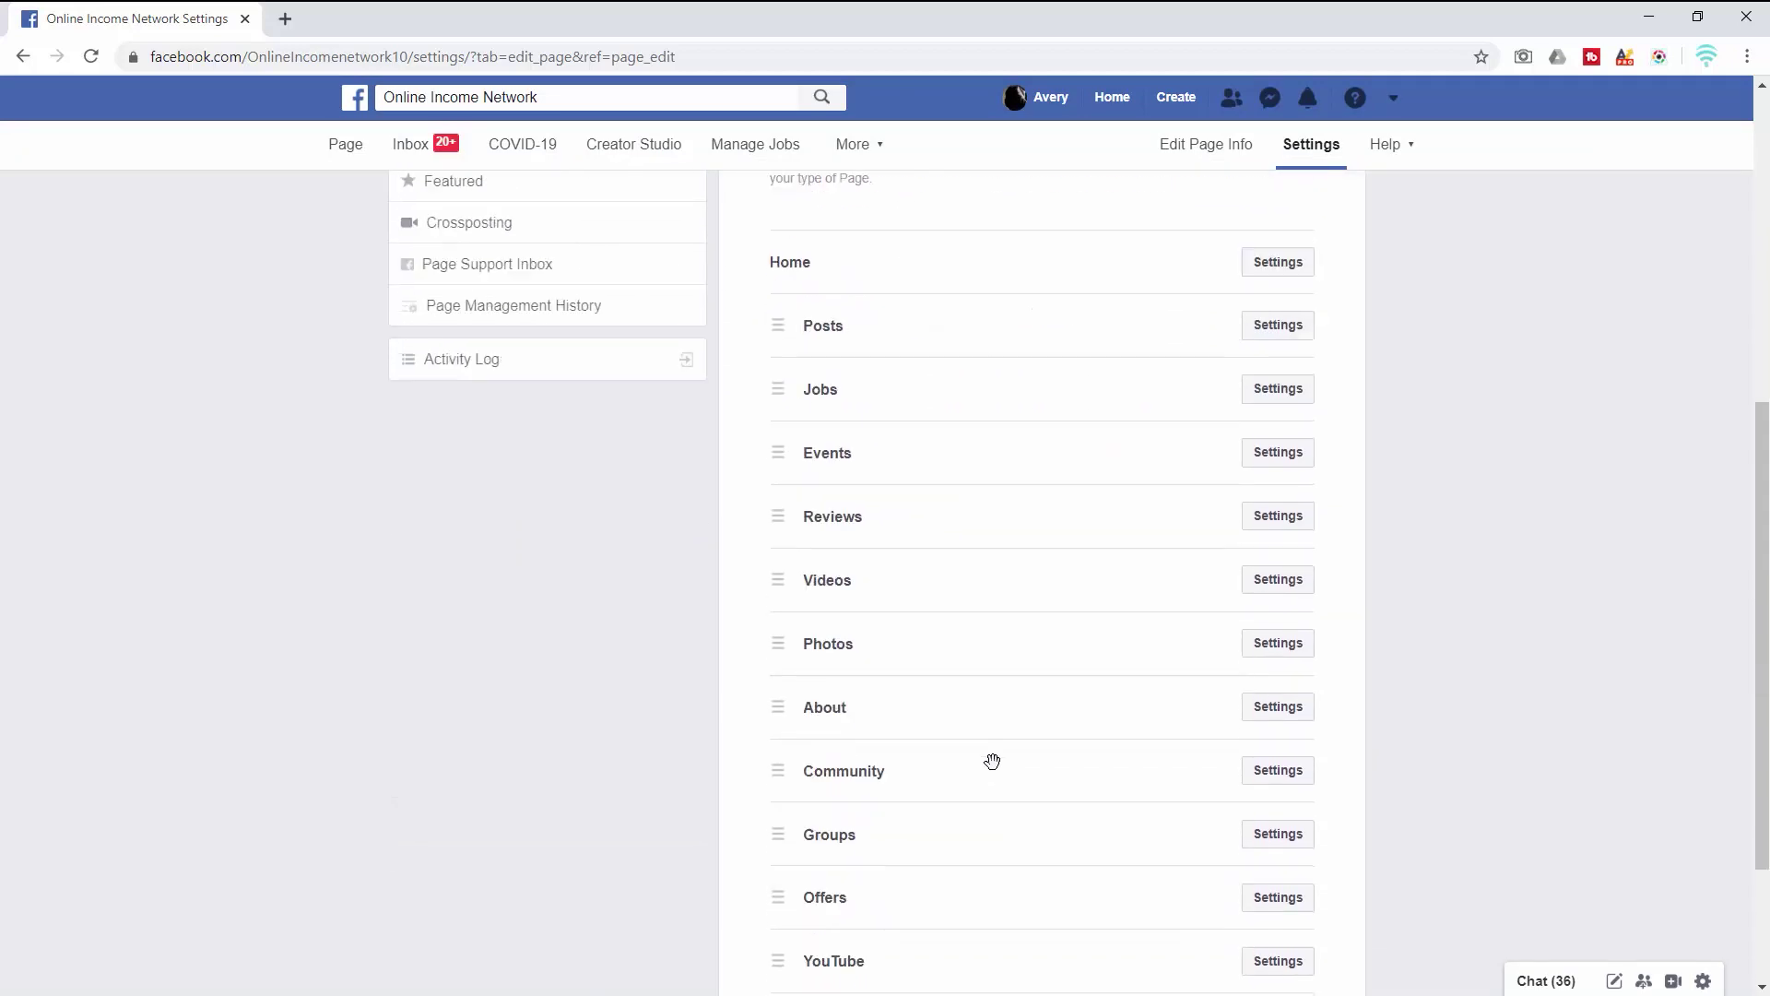
pyautogui.moveTo(781, 816); pyautogui.dragTo(772, 221)
pyautogui.scroll(5, 793, 645)
pyautogui.moveTo(790, 742); pyautogui.dragTo(779, 598)
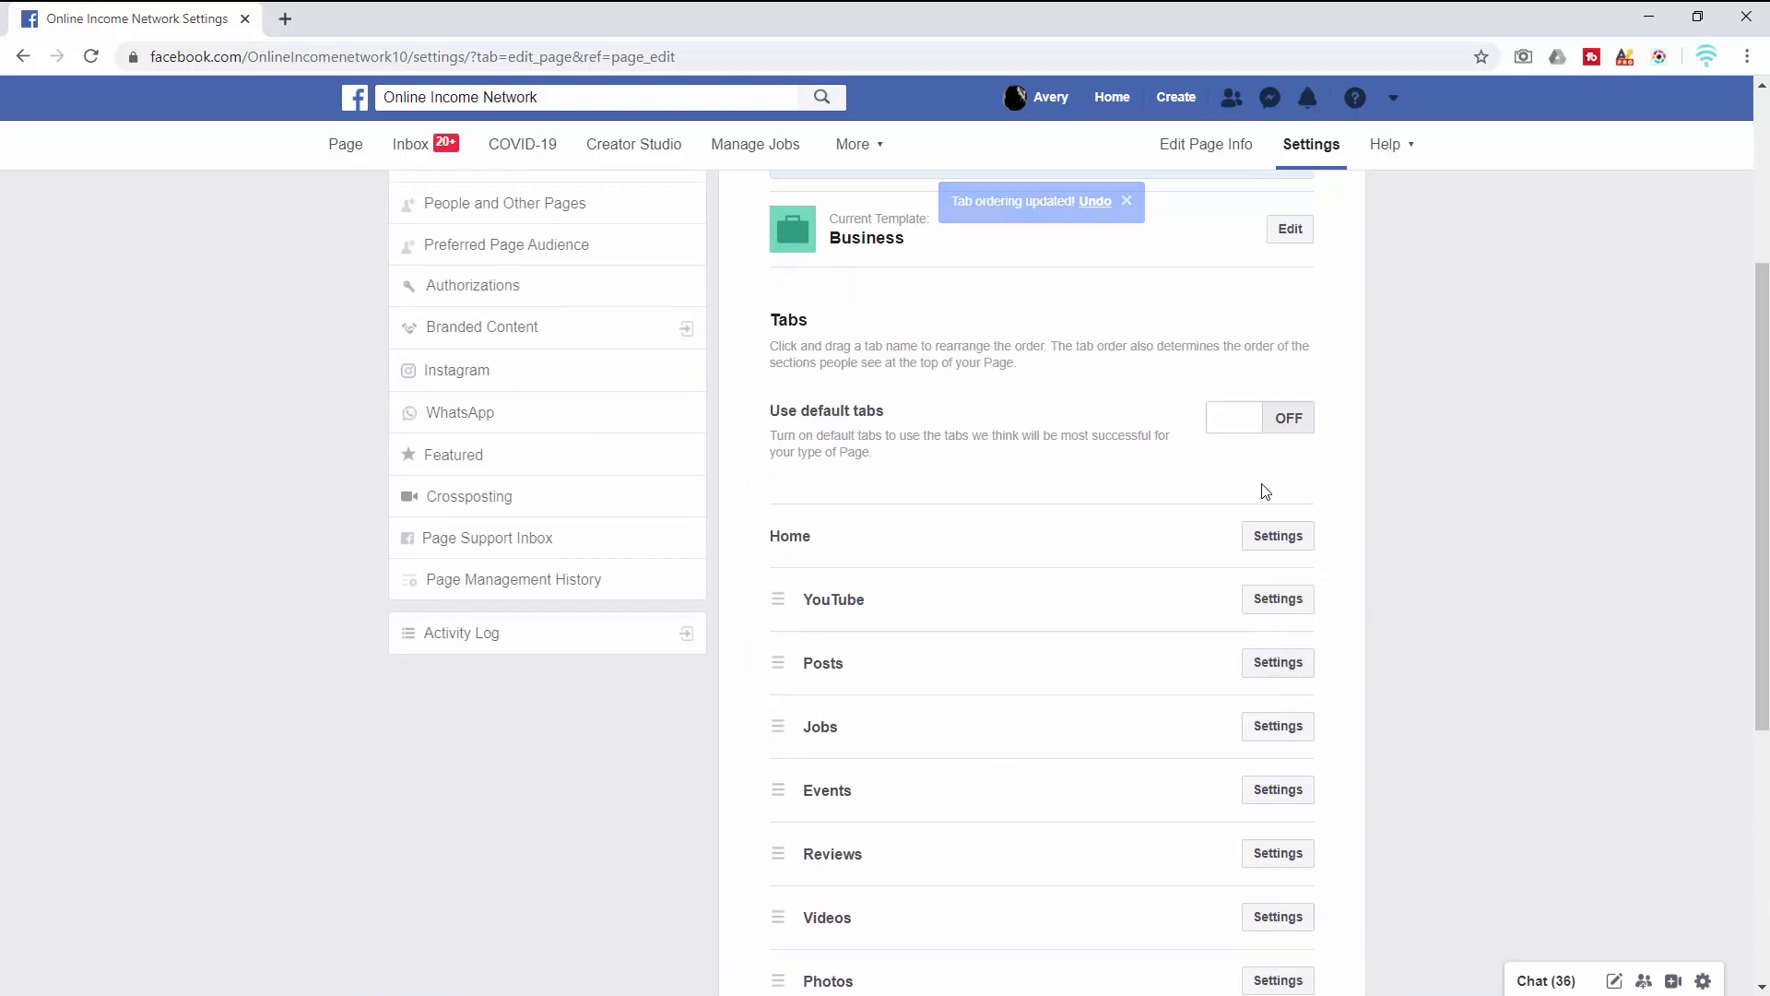
# Go back to the Online Income Network page and view its YouTube tab.
pyautogui.click(346, 144)
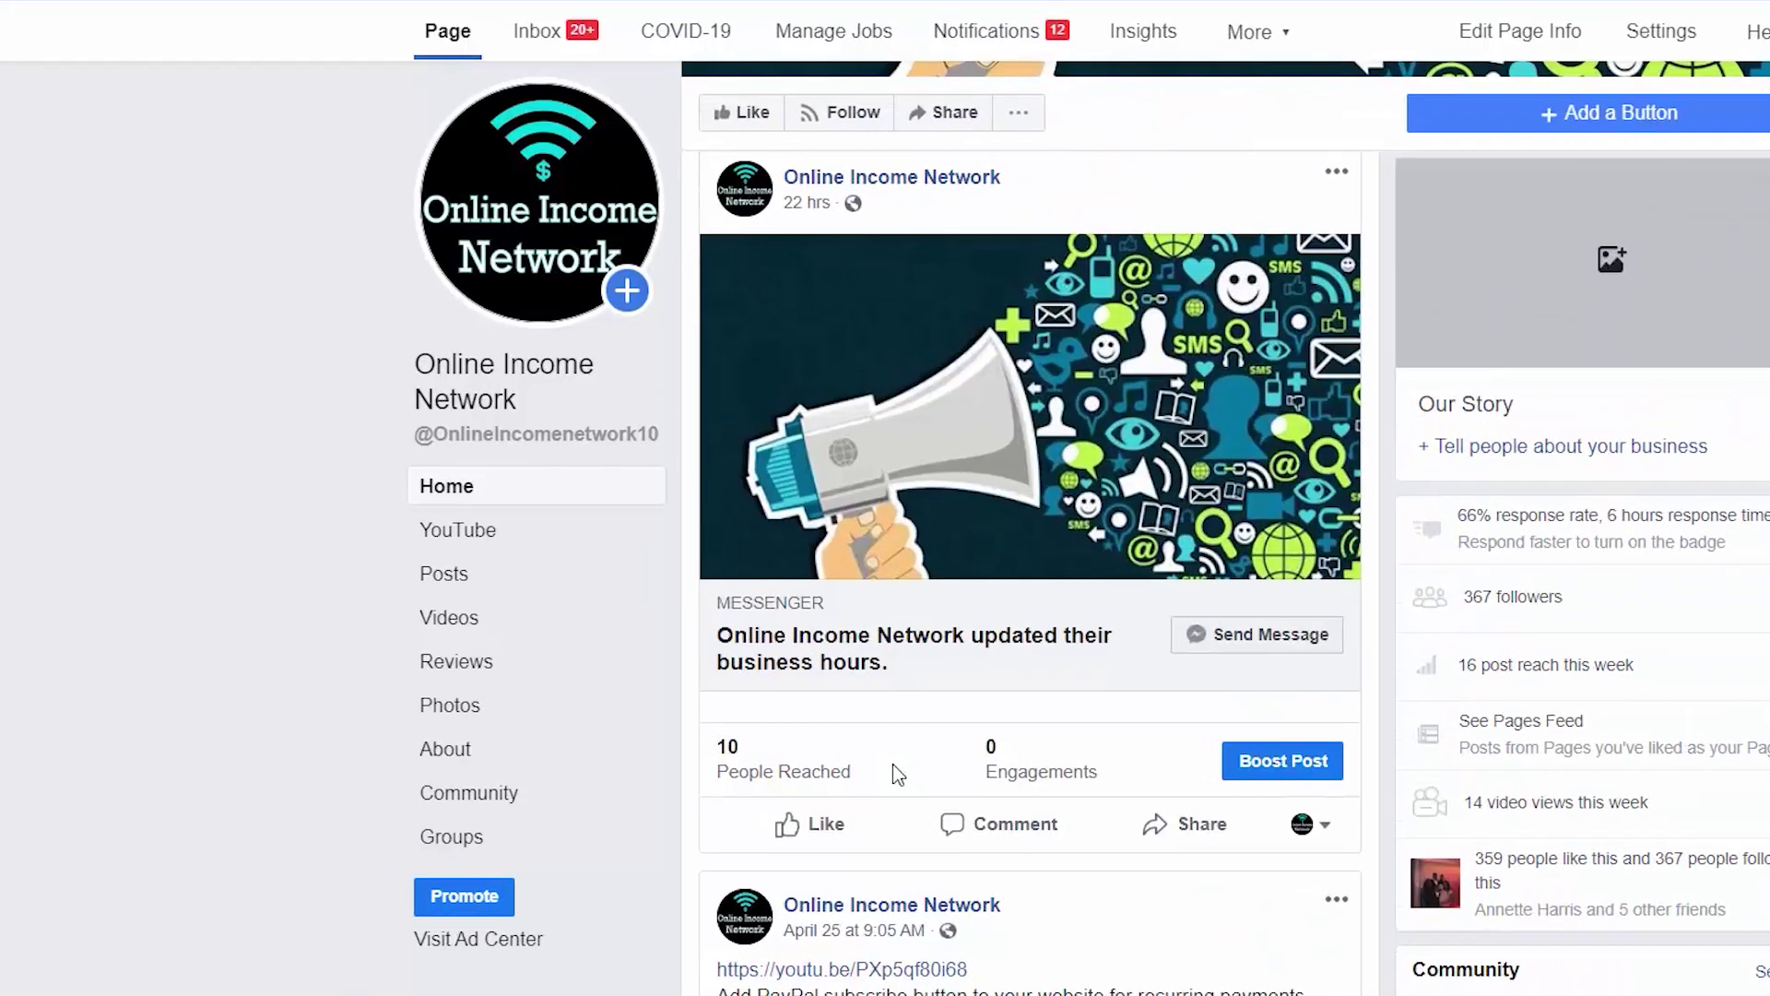
pyautogui.scroll(-6, 714, 701)
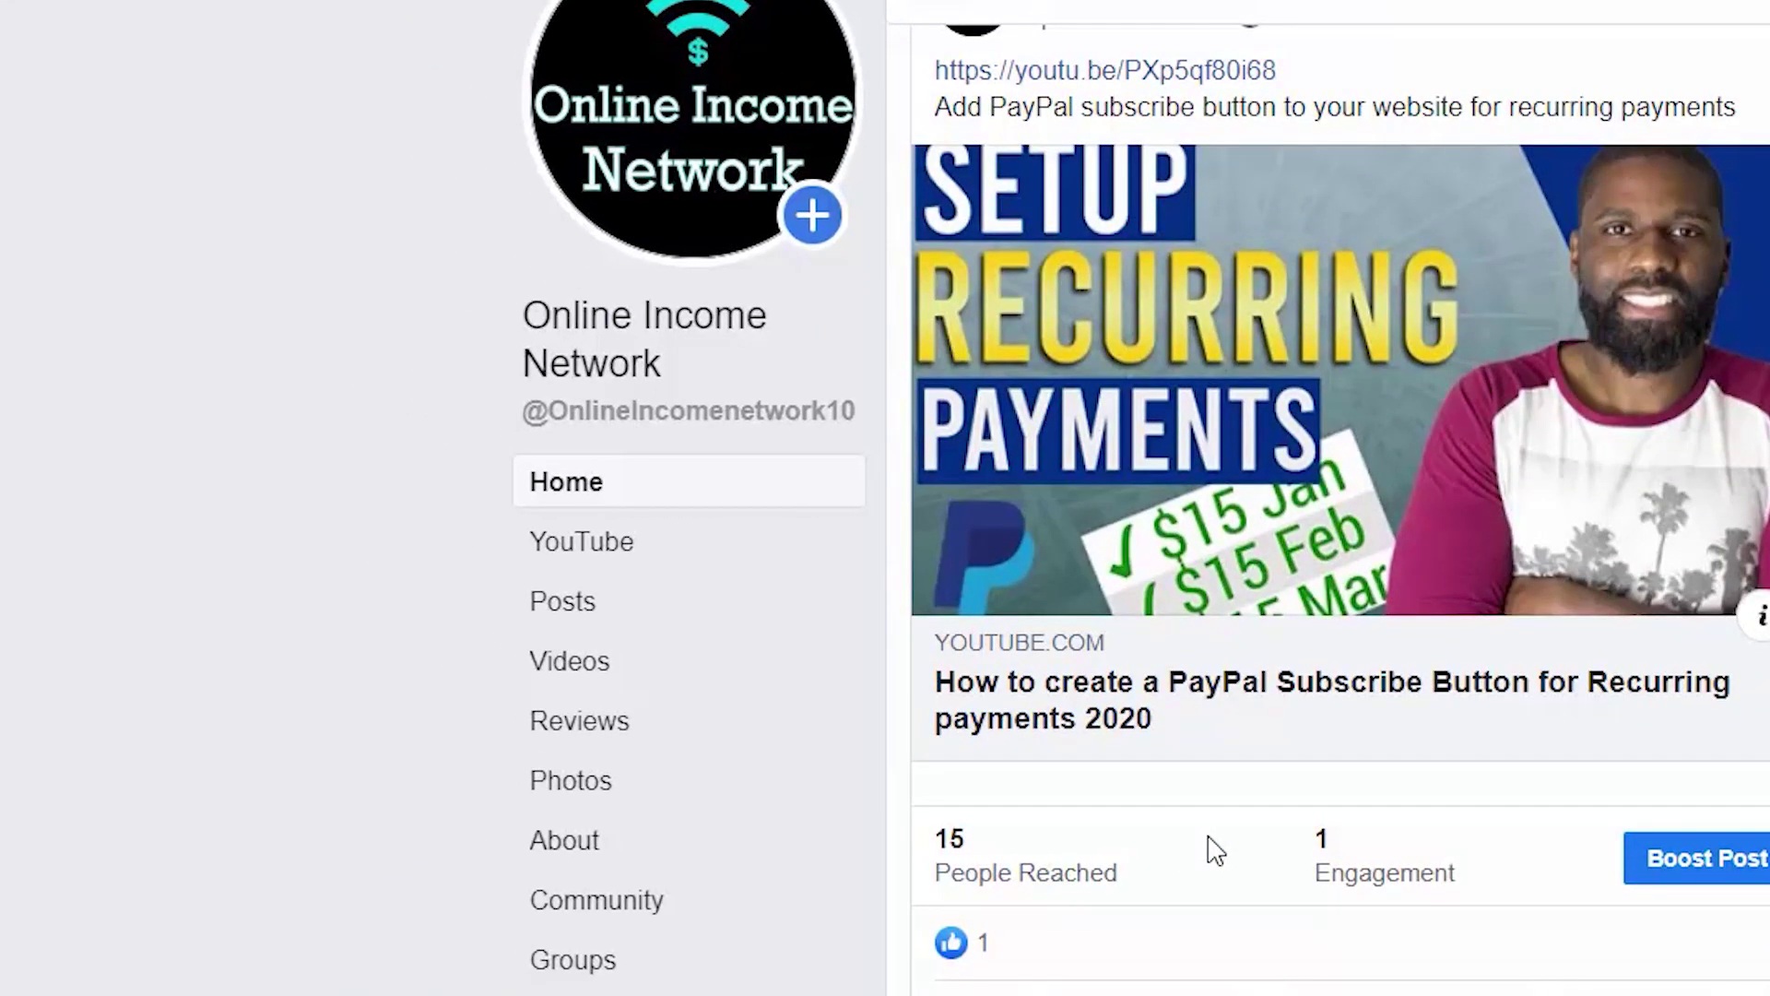
pyautogui.click(587, 556)
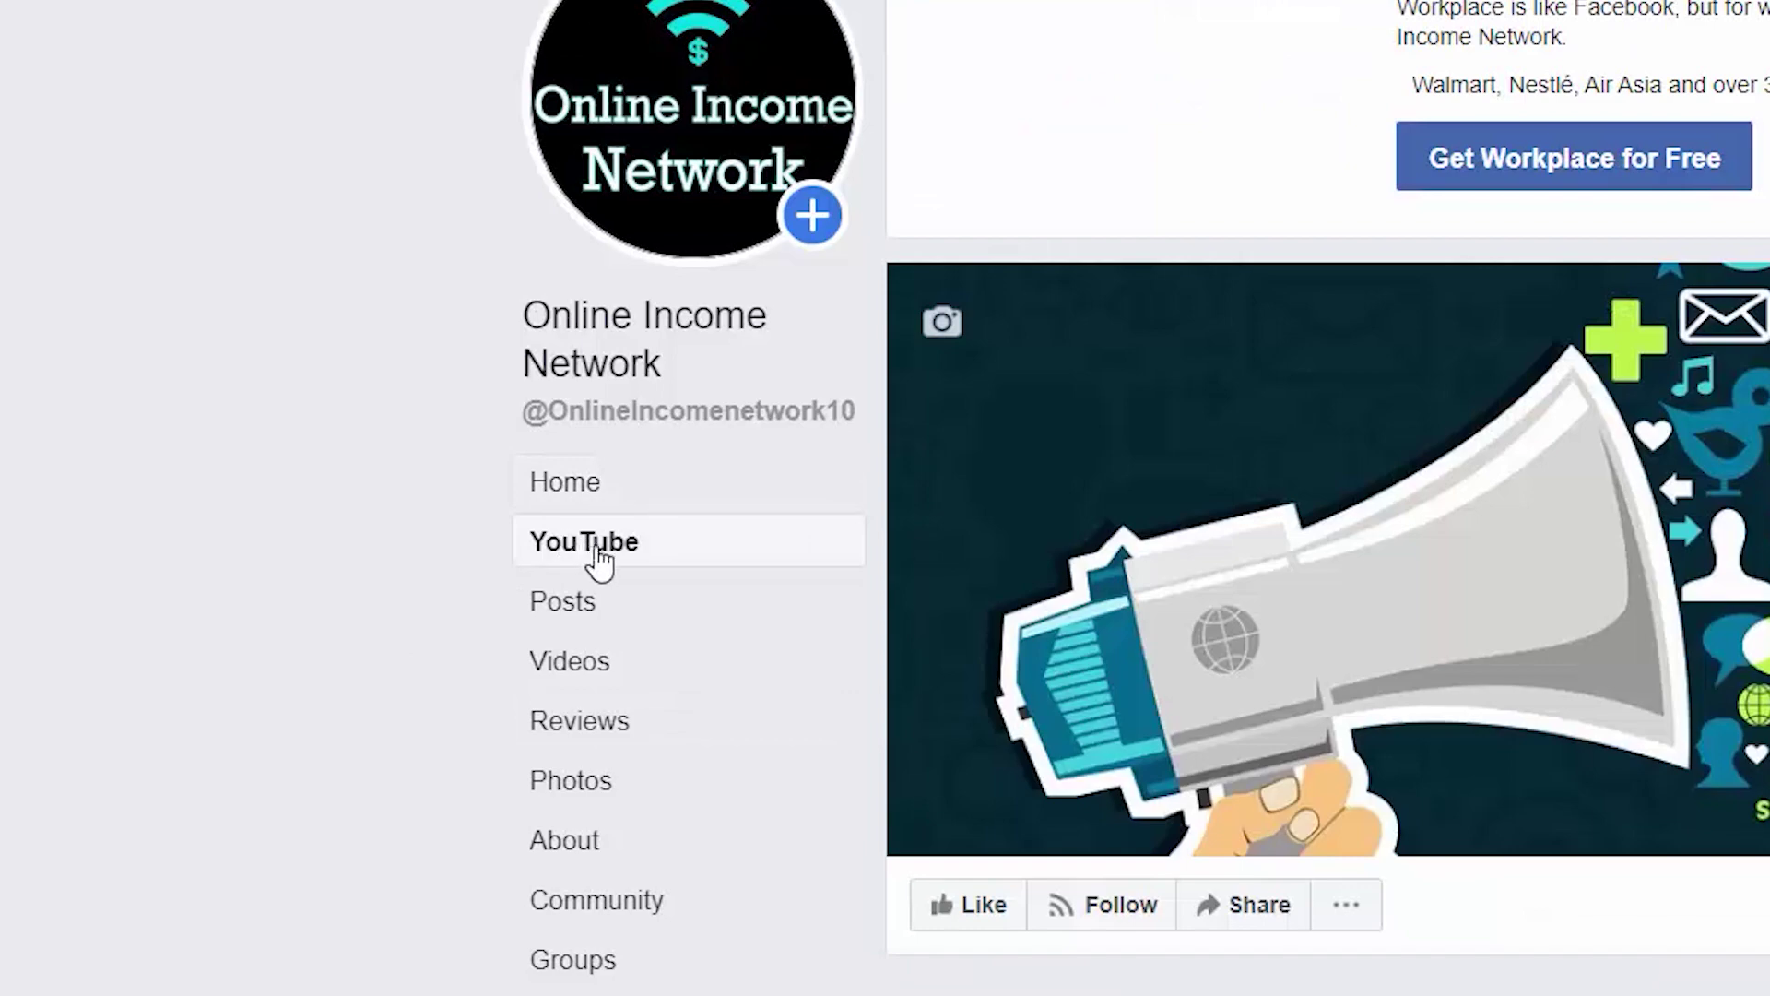